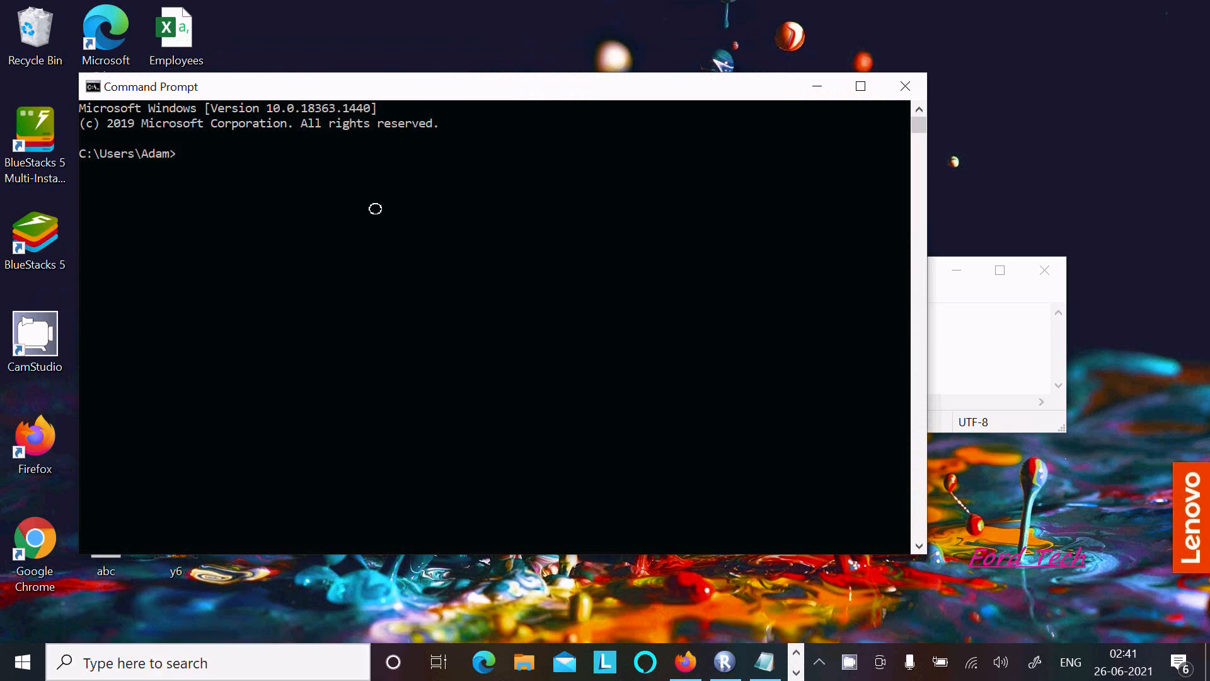
Start the Cassandra server in the foreground by running "cassandra -f" in Command Prompt.
{"action": "left_click_drag", "start_coordinate": [368, 87], "coordinate": [461, 154]}
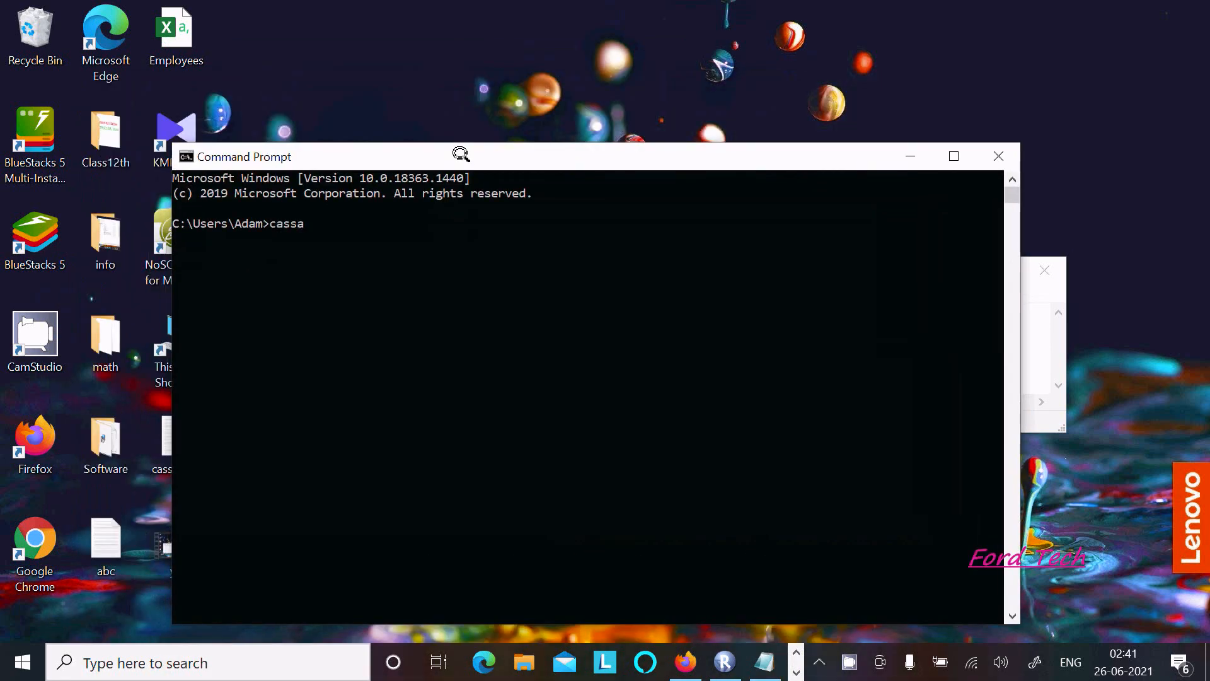
{"action": "type", "text": "cassandra -f"}
{"action": "key", "text": "Return"}
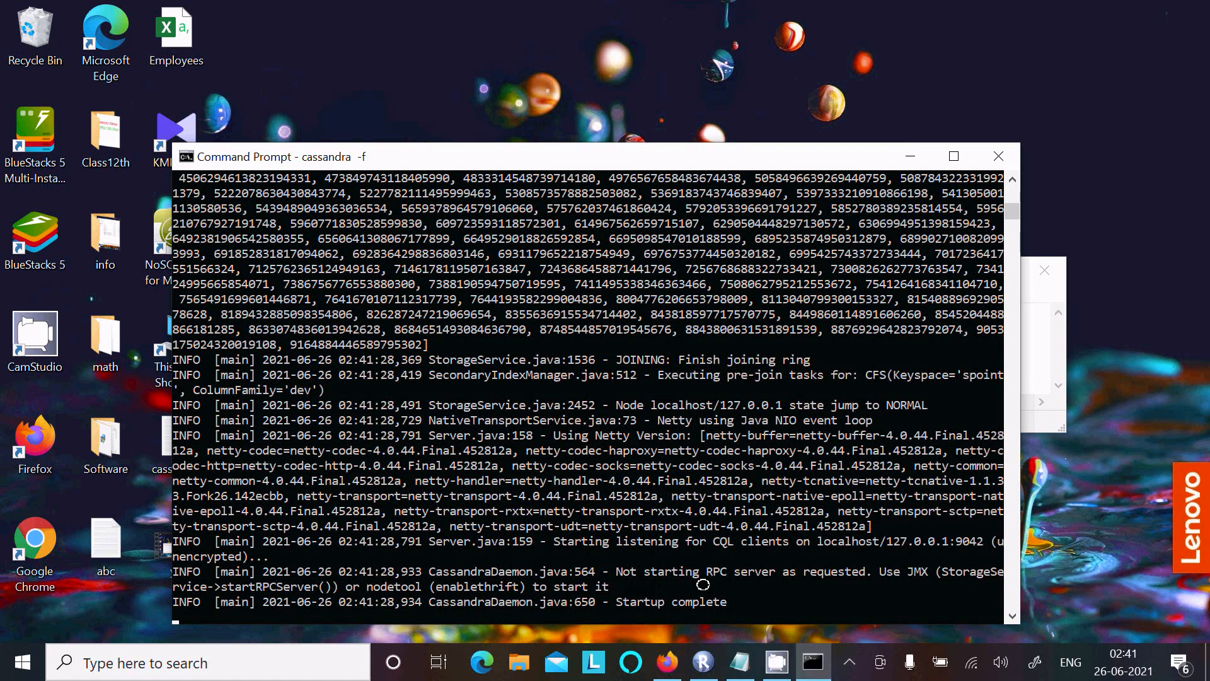
{"action": "left_click", "coordinate": [910, 156]}
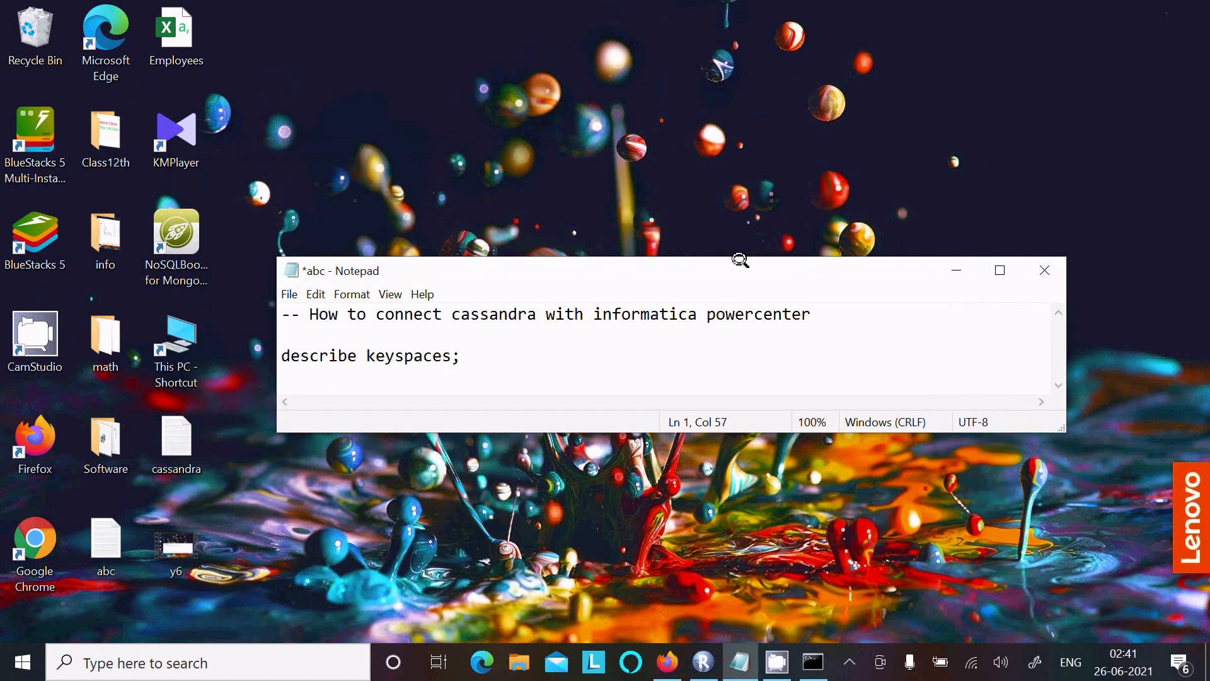
{"action": "left_click_drag", "start_coordinate": [722, 265], "coordinate": [739, 236]}
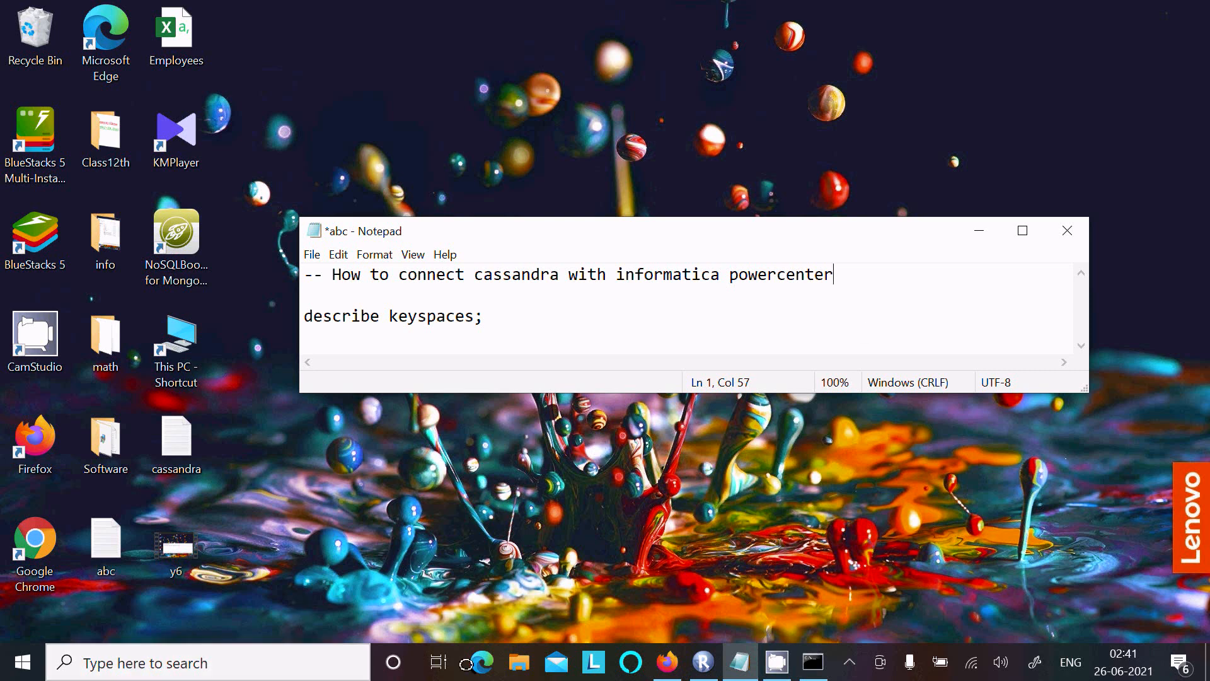
Launch PowerCenter Designer from Repository Manager and open the Sony folder of the PCRS repository in a maximized window.
{"action": "left_click", "coordinate": [699, 660]}
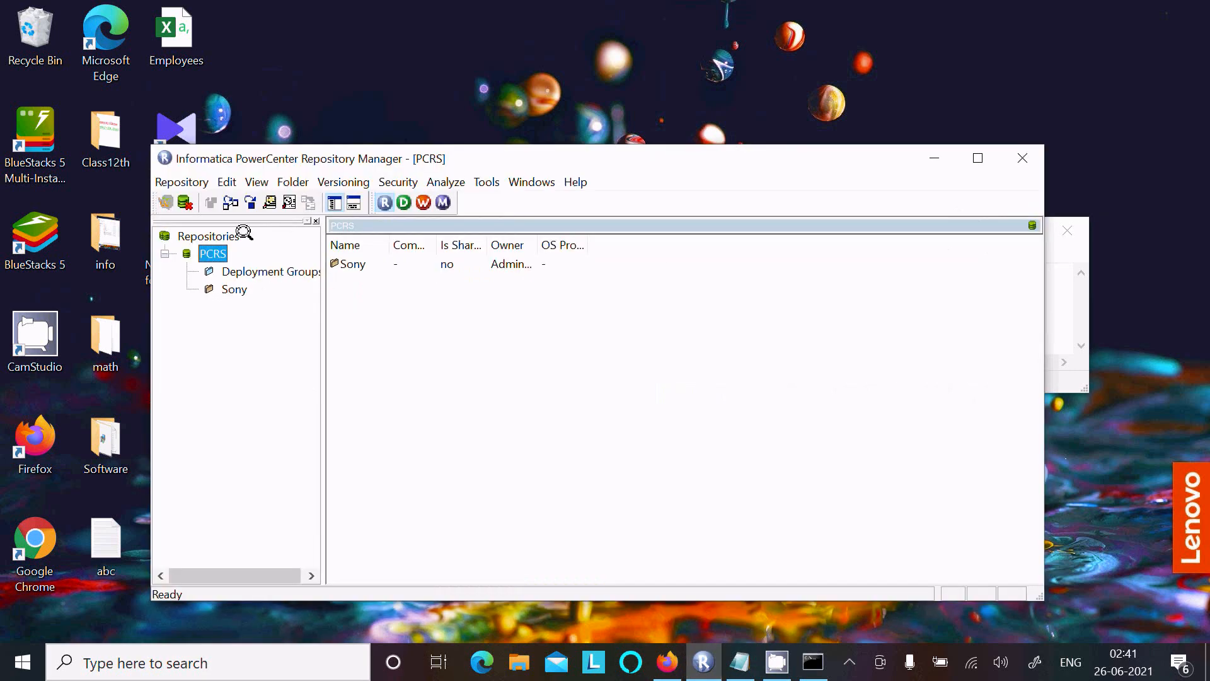
{"action": "left_click", "coordinate": [404, 202]}
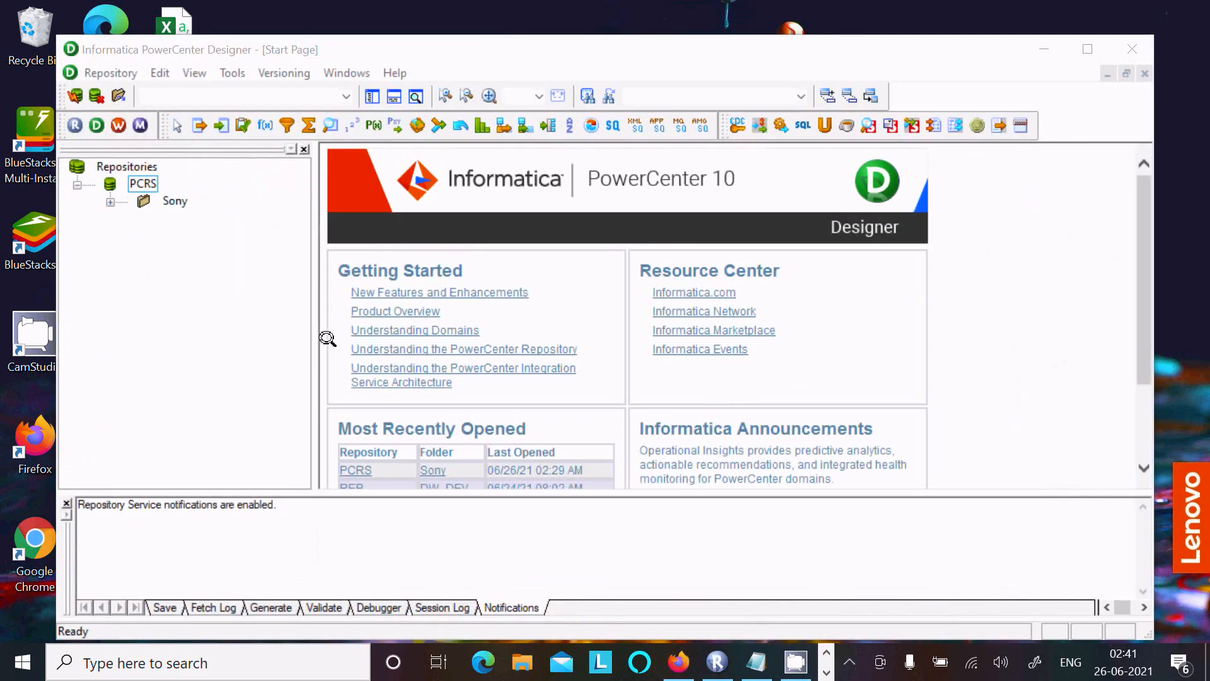
{"action": "left_click", "coordinate": [775, 252]}
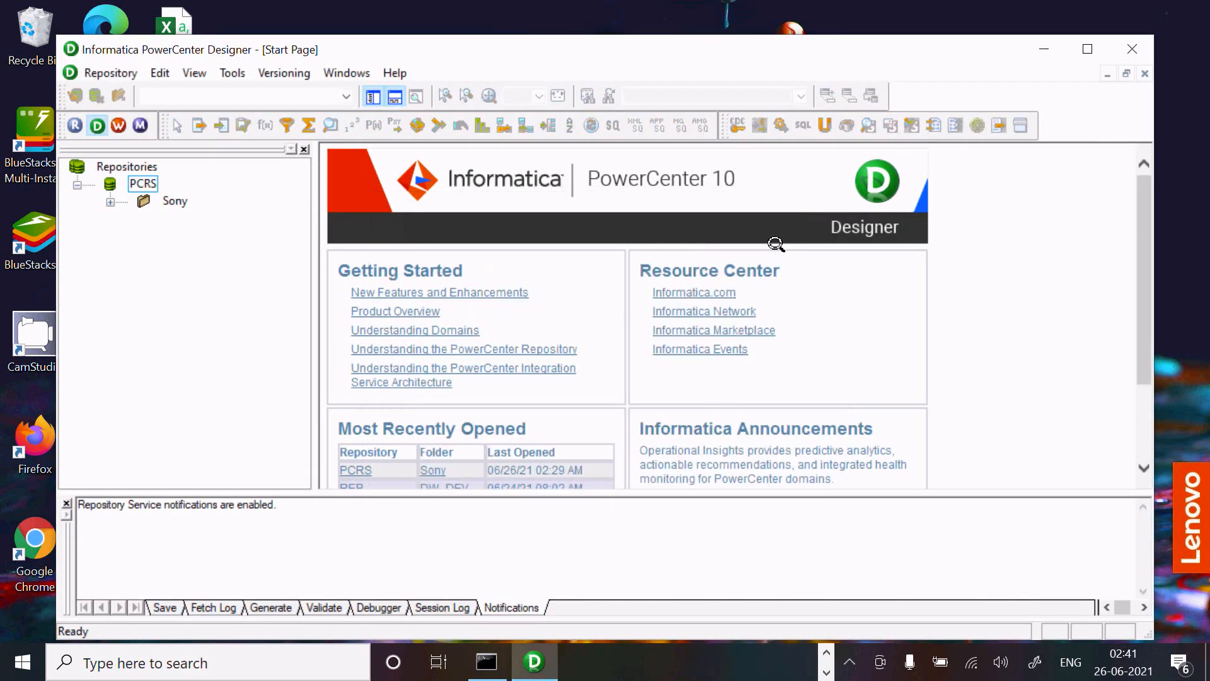
{"action": "double_click", "coordinate": [155, 202]}
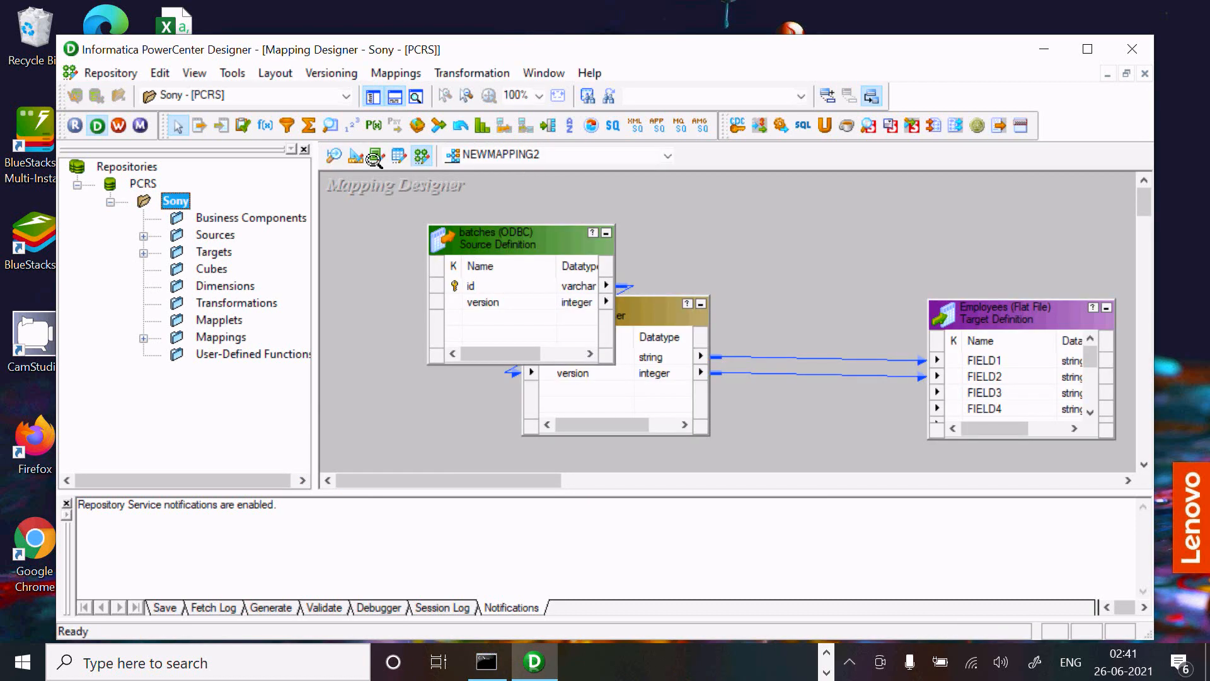
{"action": "left_click", "coordinate": [1071, 41]}
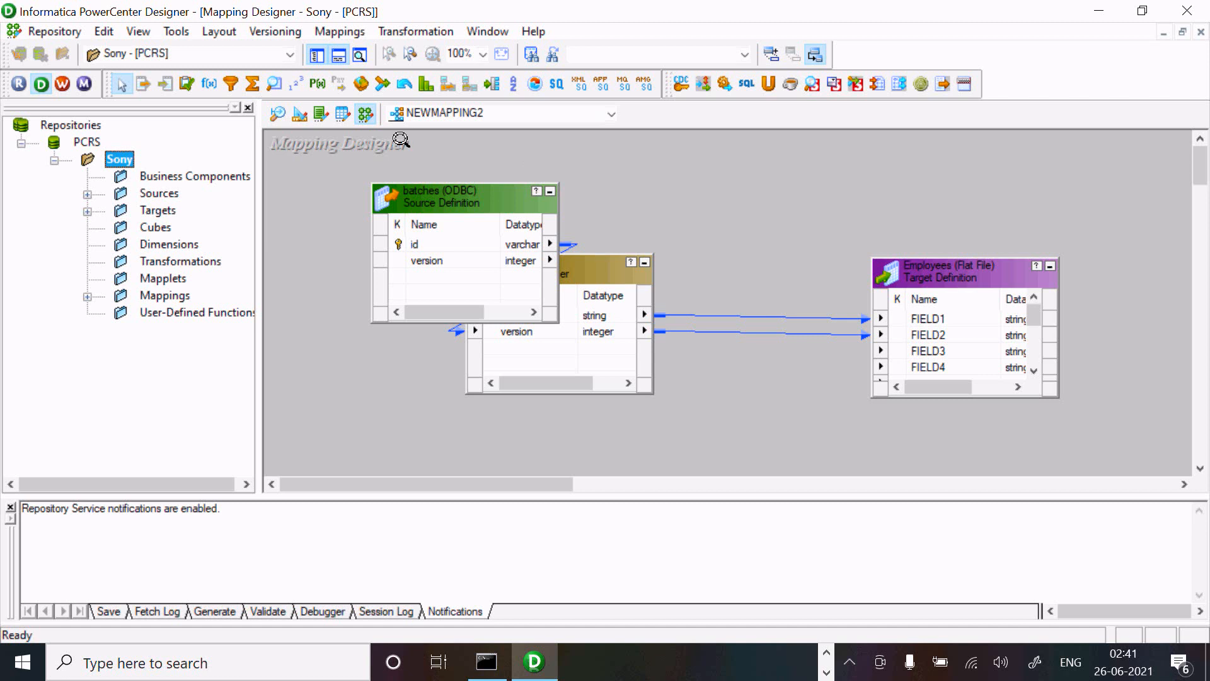
Begin importing a source from a database in the Source Analyzer and check the available ODBC data sources.
{"action": "left_click", "coordinate": [271, 107]}
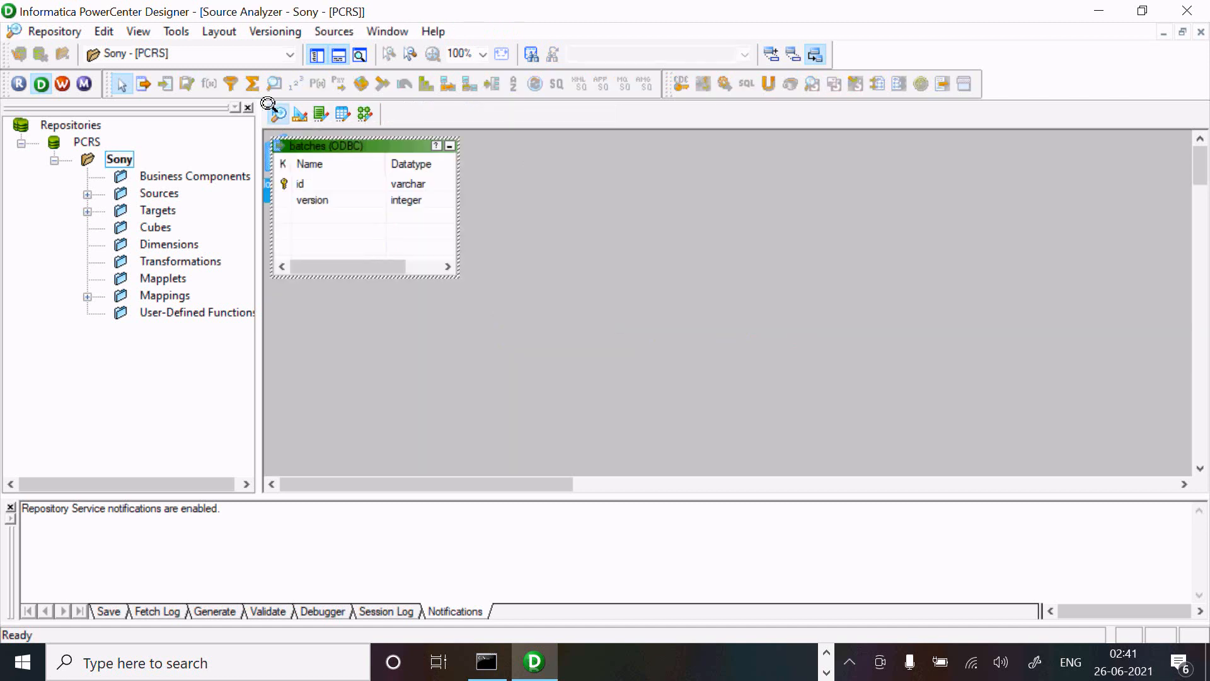
{"action": "left_click", "coordinate": [325, 28]}
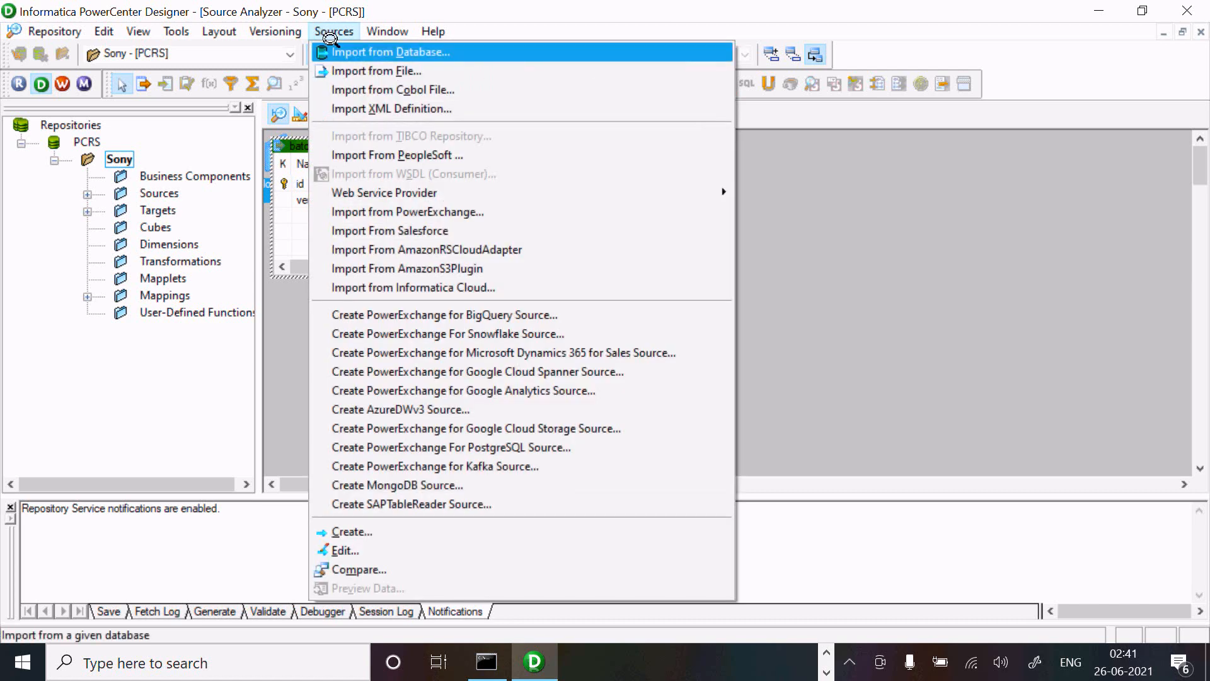
{"action": "left_click", "coordinate": [346, 44]}
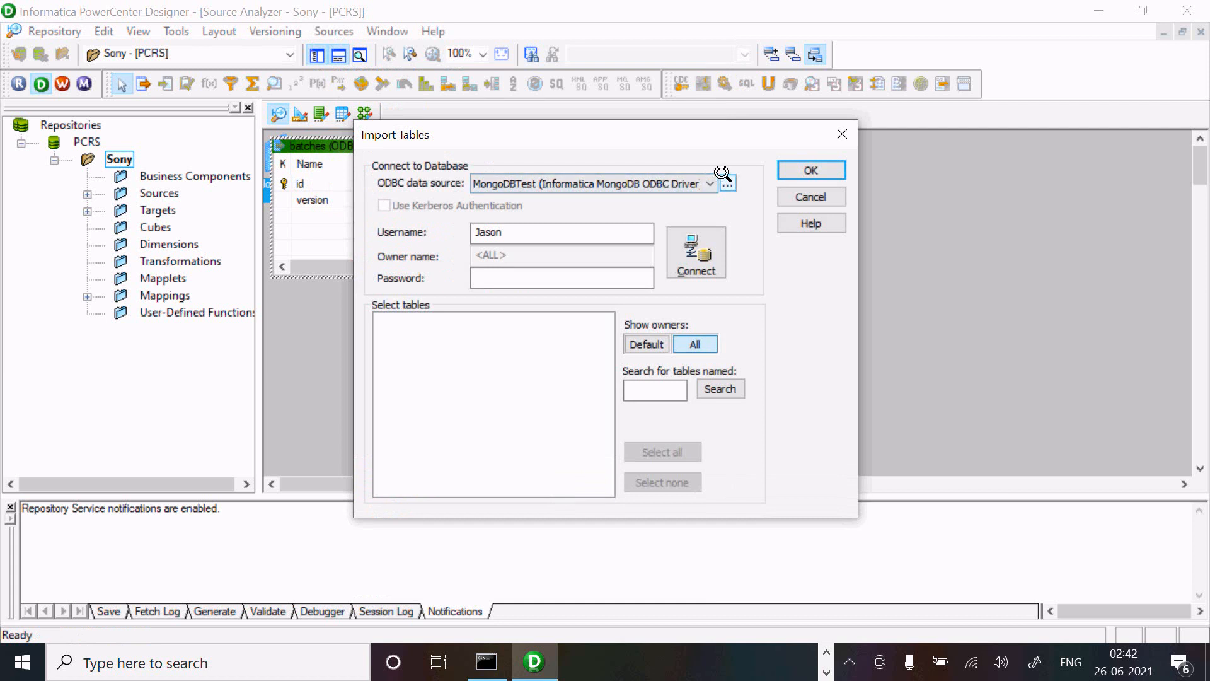
{"action": "left_click", "coordinate": [686, 183]}
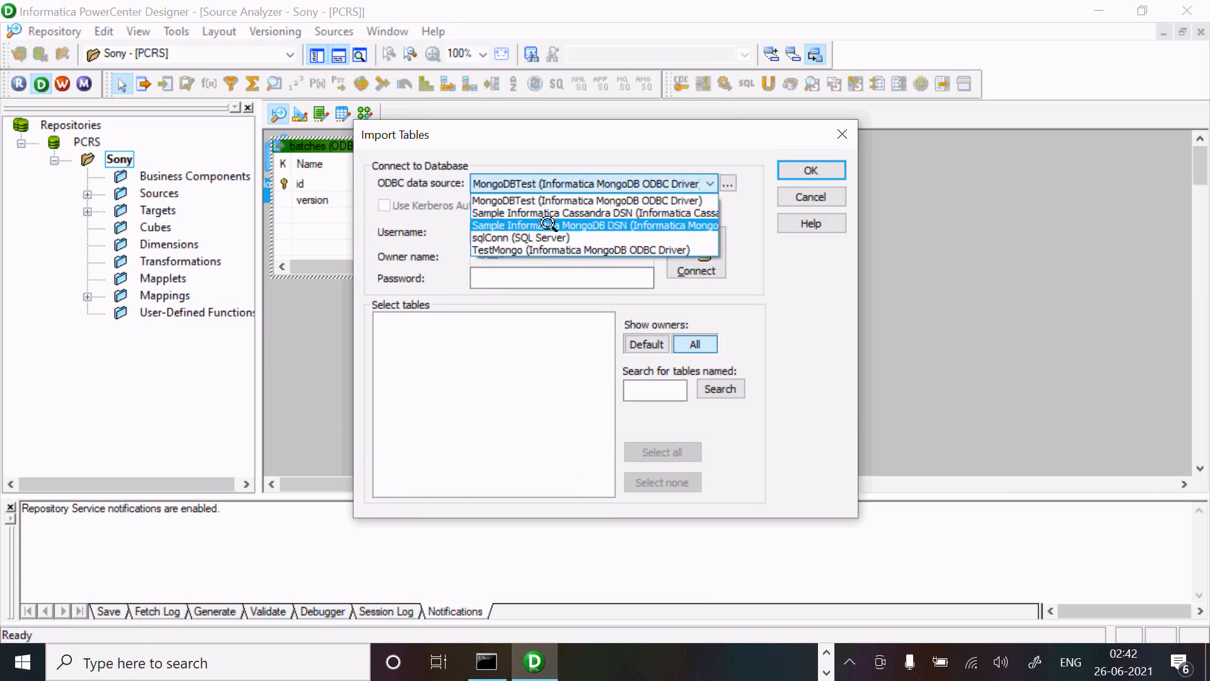
{"action": "left_click", "coordinate": [586, 130]}
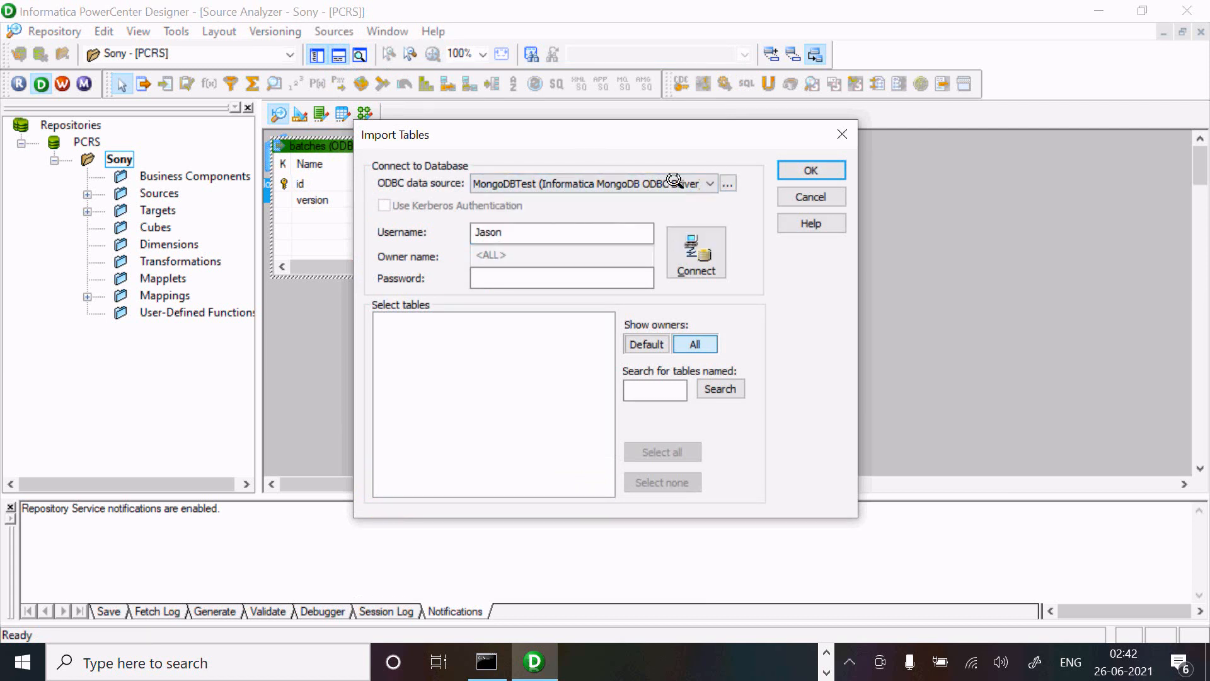
Open the ODBC Data Source Administrator and add a new user data source with the Informatica Cassandra ODBC Driver.
{"action": "left_click", "coordinate": [719, 181]}
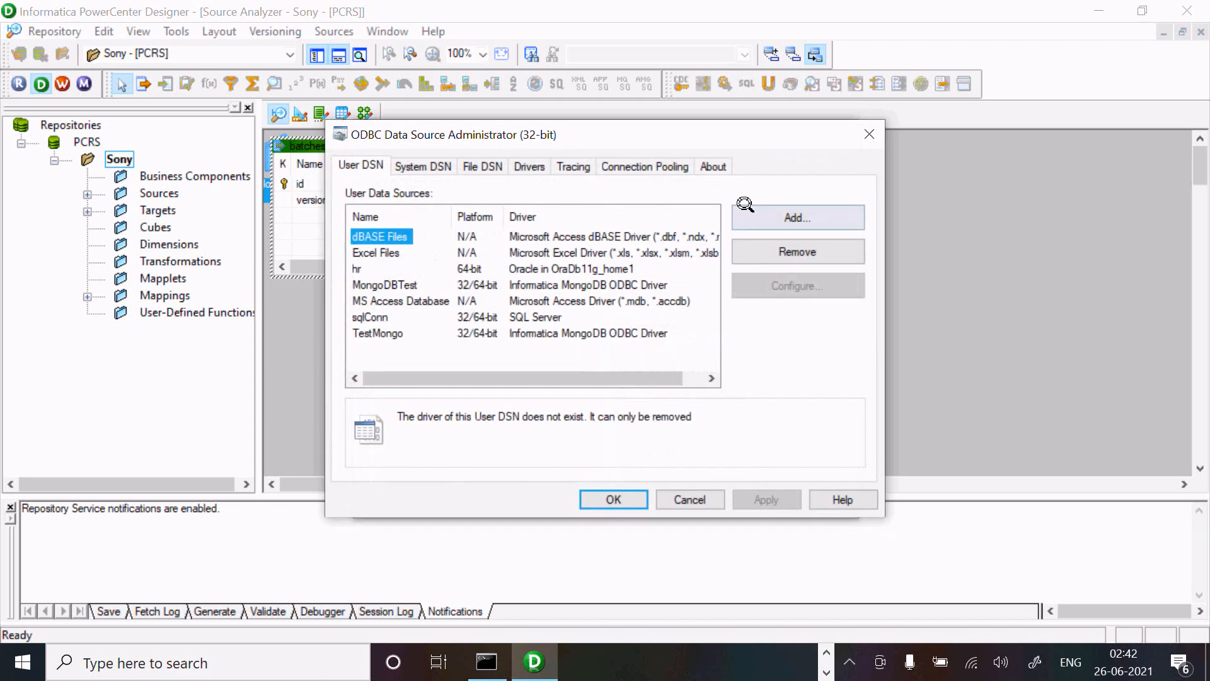
{"action": "left_click", "coordinate": [755, 208]}
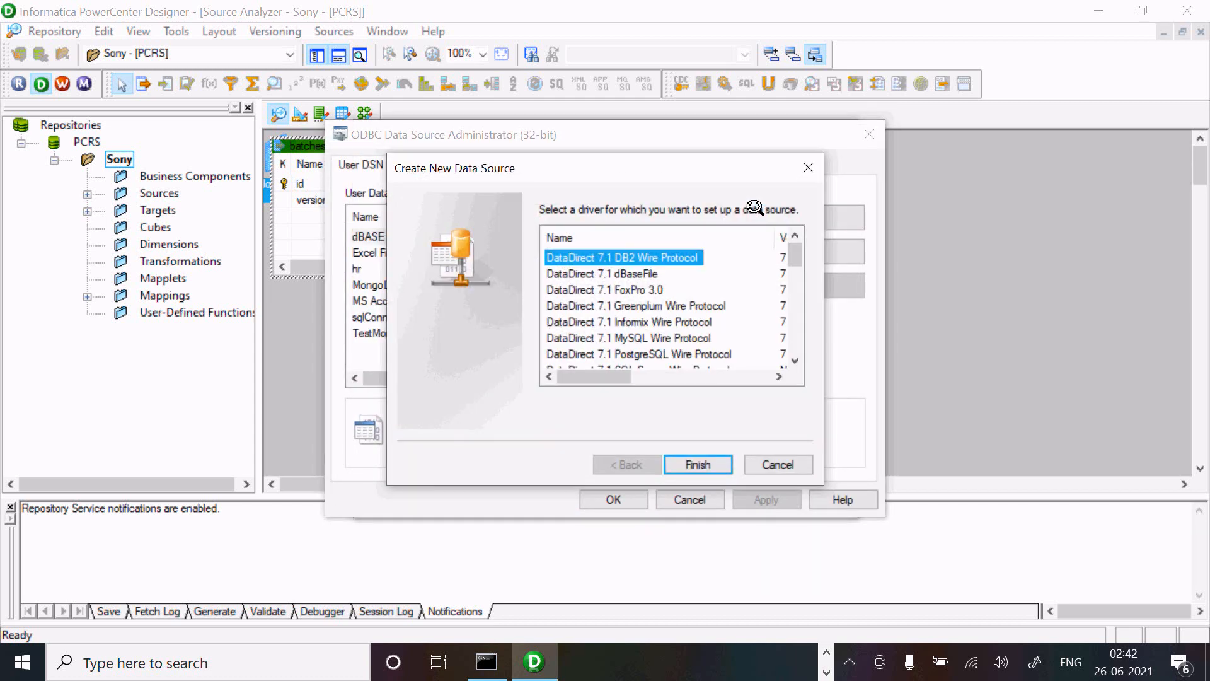
{"action": "key", "text": "Down"}
{"action": "key", "text": "Down"}
{"action": "key", "text": "Down"}
{"action": "key", "text": "Down"}
{"action": "key", "text": "Down"}
{"action": "key", "text": "Down"}
{"action": "key", "text": "Down"}
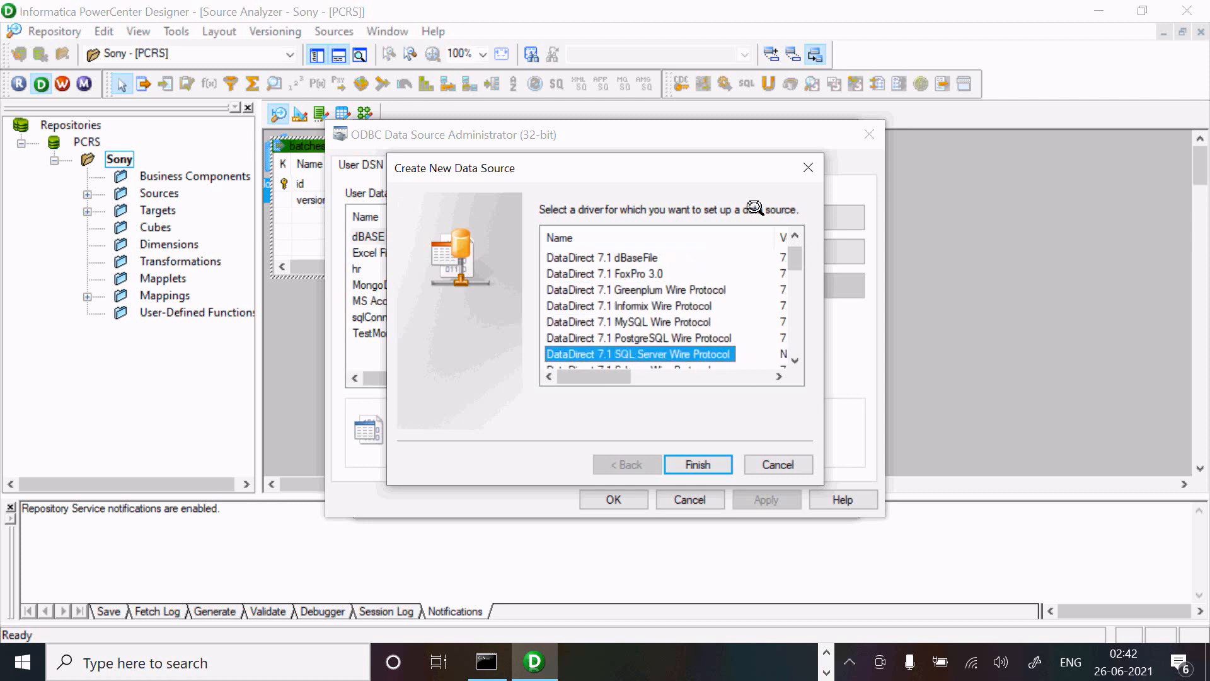
{"action": "key", "text": "Down"}
{"action": "key", "text": "Down"}
{"action": "key", "text": "Down"}
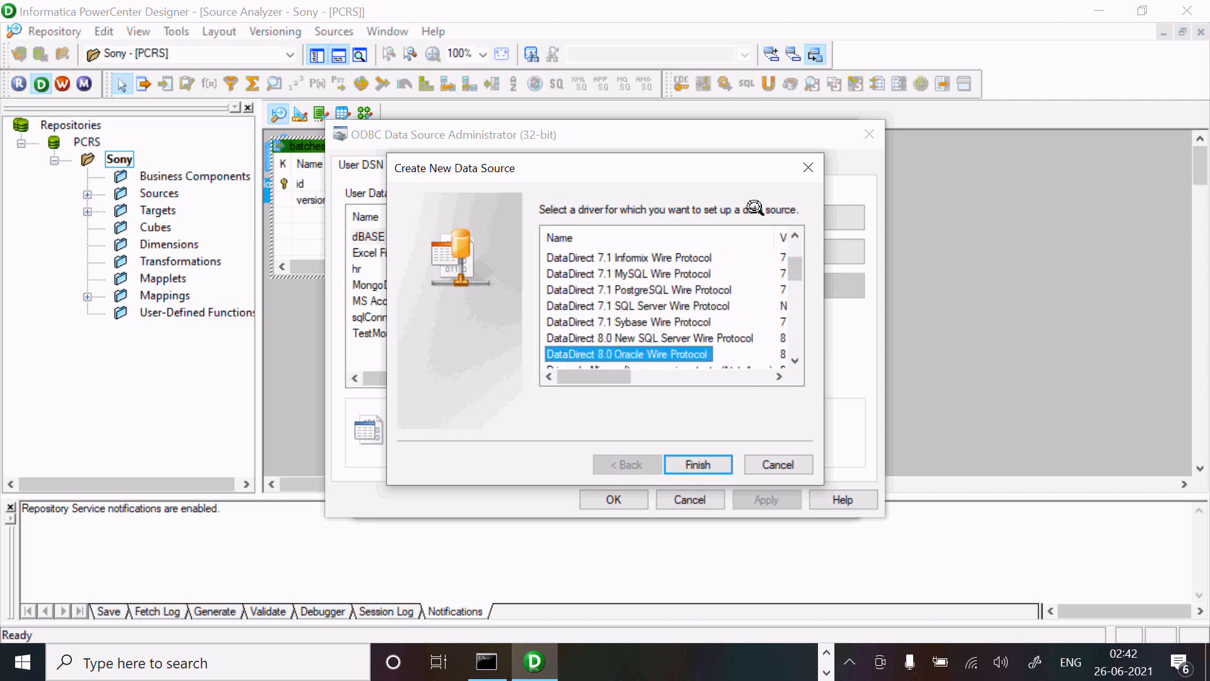
{"action": "key", "text": "Down"}
{"action": "key", "text": "Down"}
{"action": "key", "text": "Down"}
{"action": "key", "text": "Down"}
{"action": "key", "text": "Down"}
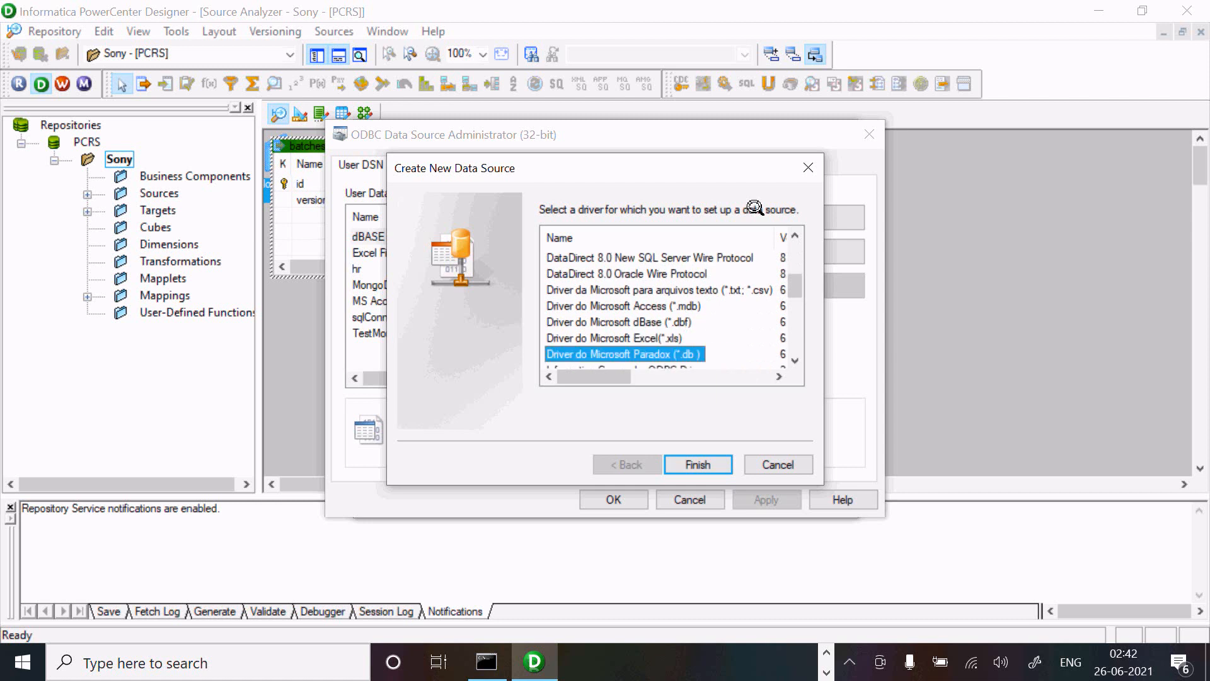
{"action": "key", "text": "Down"}
{"action": "key", "text": "Down"}
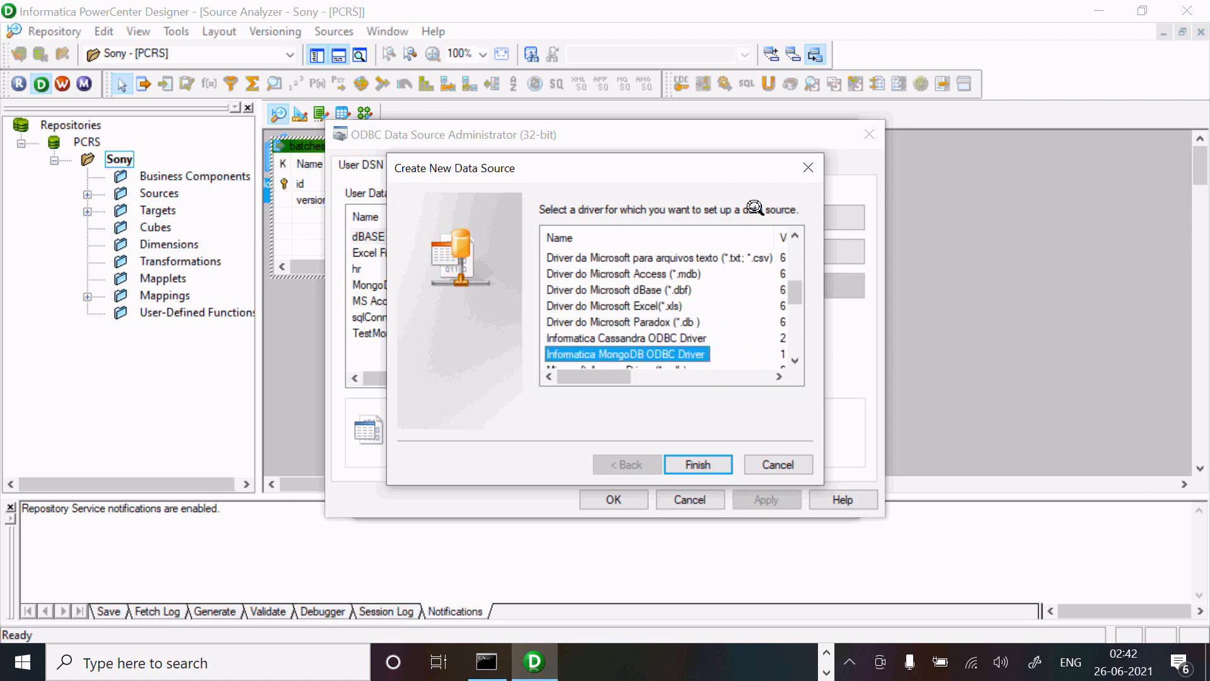
{"action": "key", "text": "Up"}
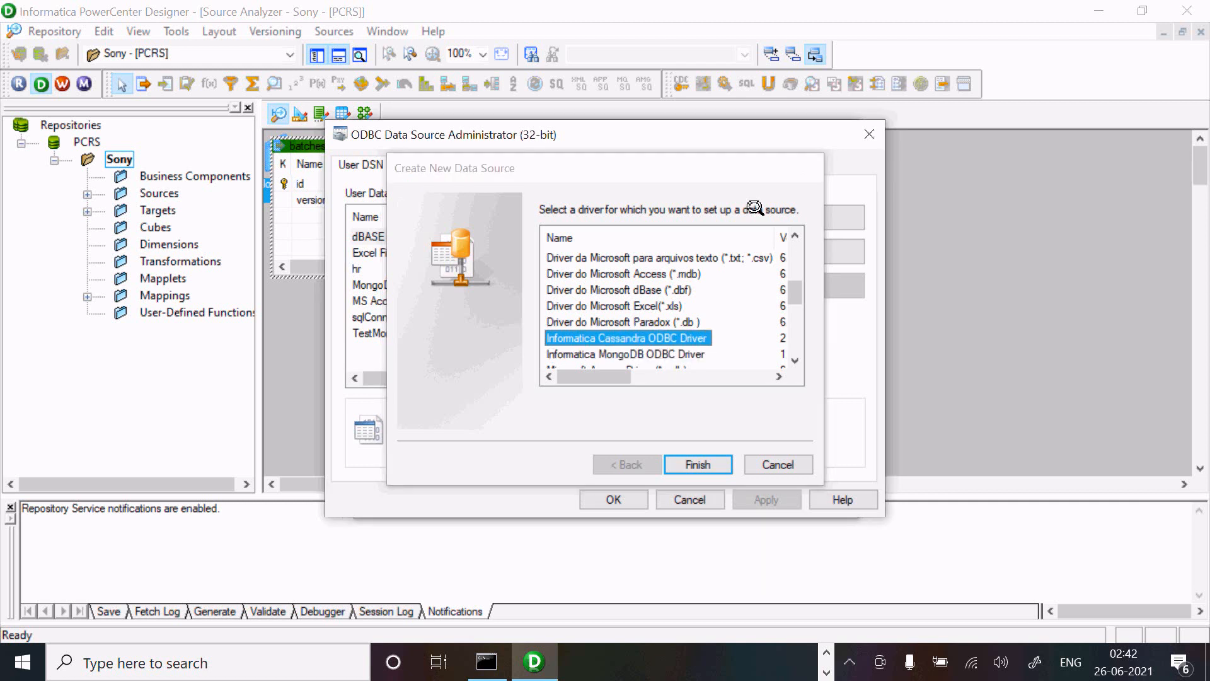
{"action": "key", "text": "Return"}
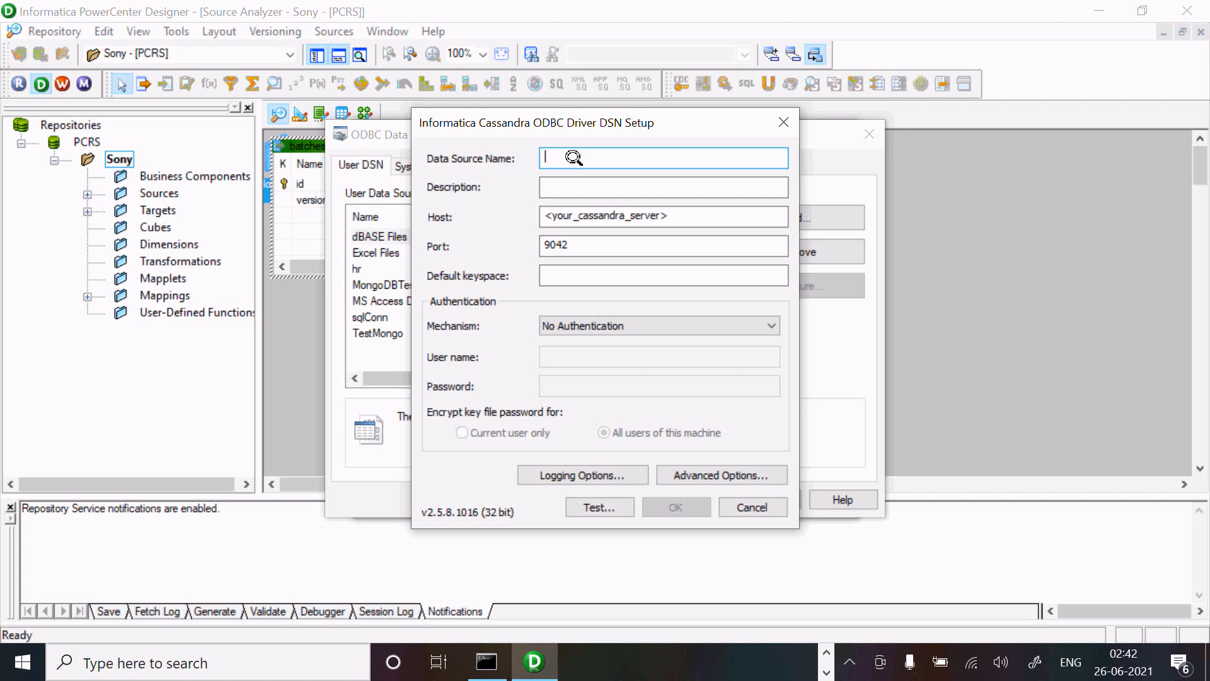
Name the new data source CassandraDB and set its host to localhost.
{"action": "type", "text": "Cal"}
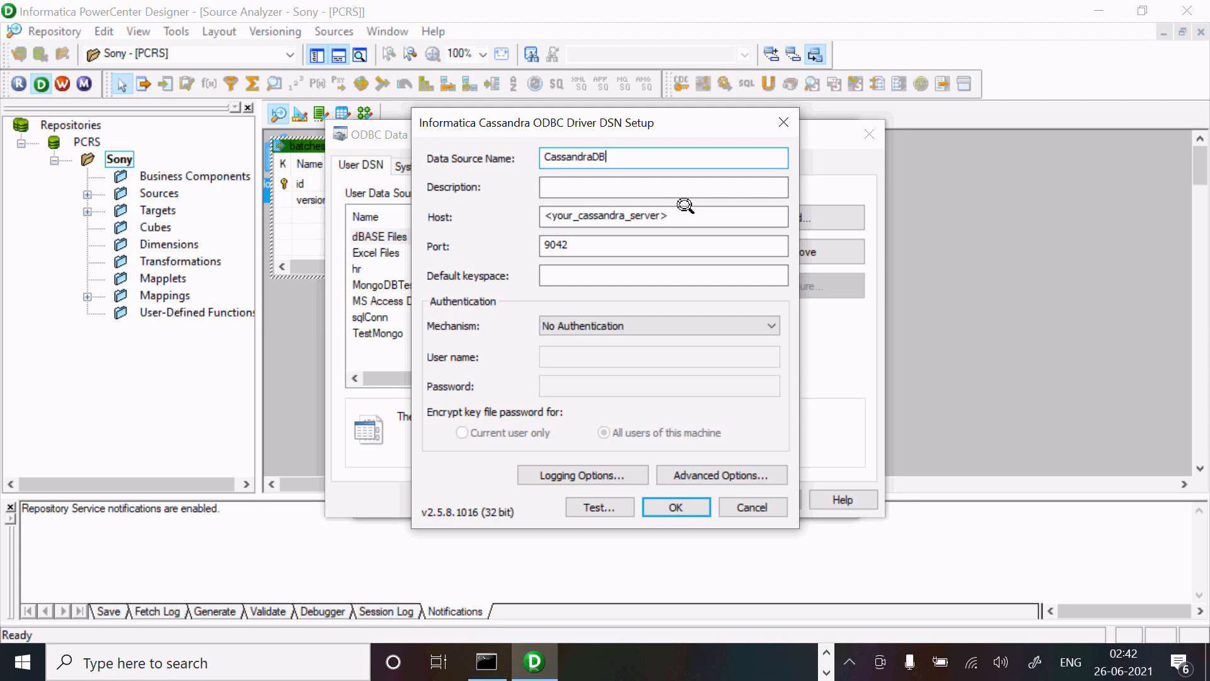
{"action": "left_click_drag", "start_coordinate": [686, 205], "coordinate": [348, 204]}
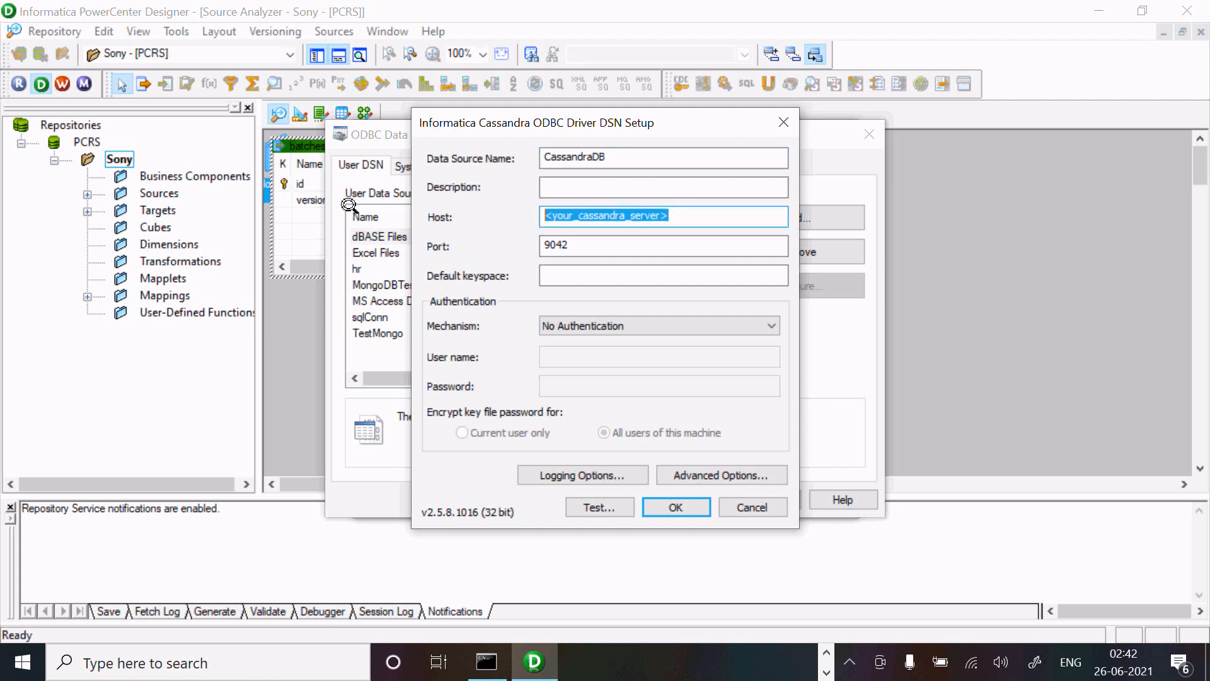
{"action": "type", "text": "localhost"}
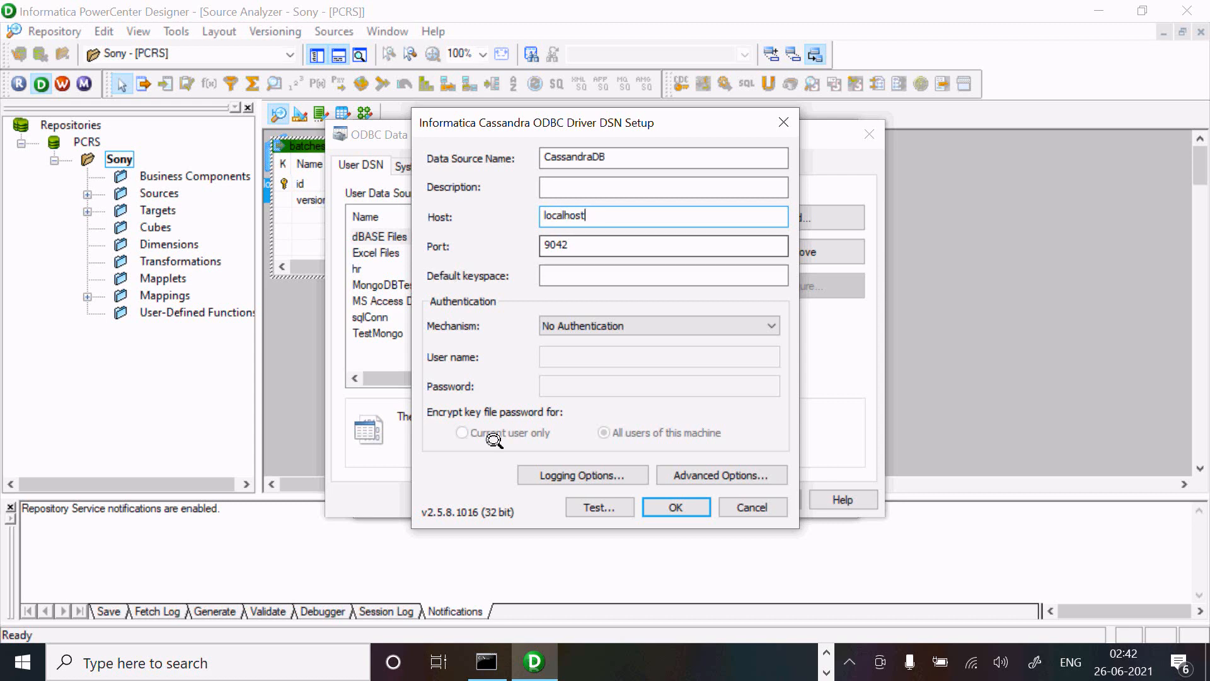
Open a new Command Prompt and start cqlsh, placing its window below the data source's host field.
{"action": "left_click", "coordinate": [142, 656]}
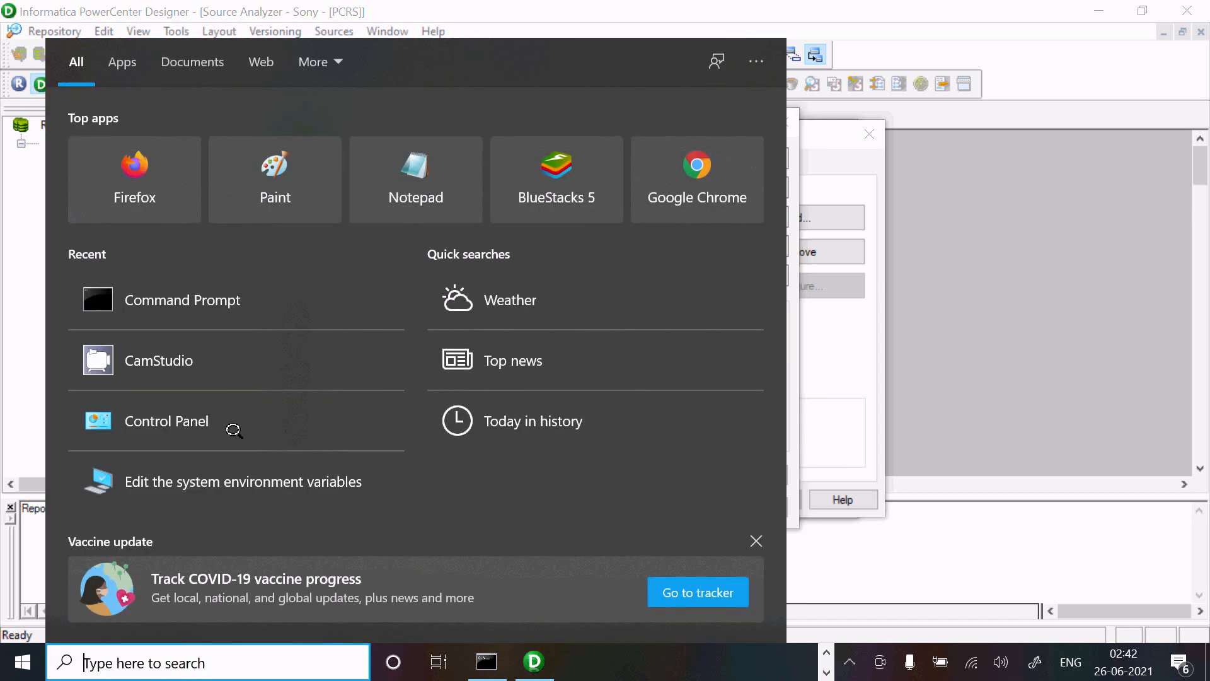
{"action": "left_click", "coordinate": [205, 310]}
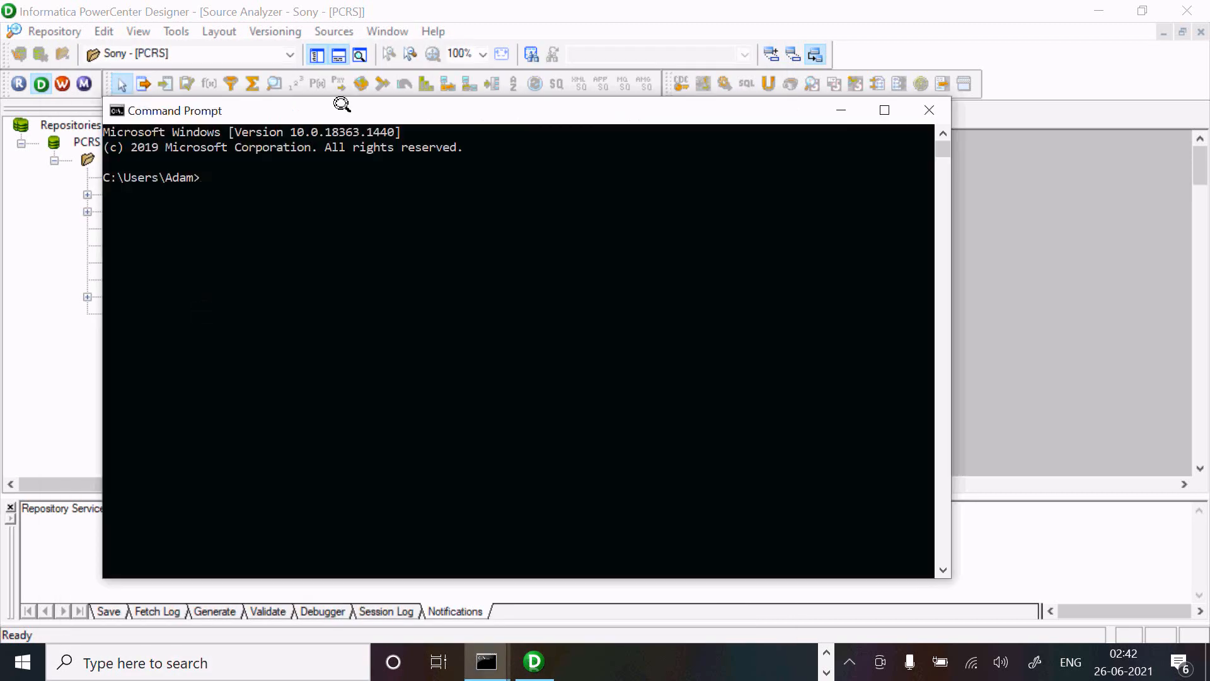
{"action": "left_click_drag", "start_coordinate": [342, 103], "coordinate": [592, 278]}
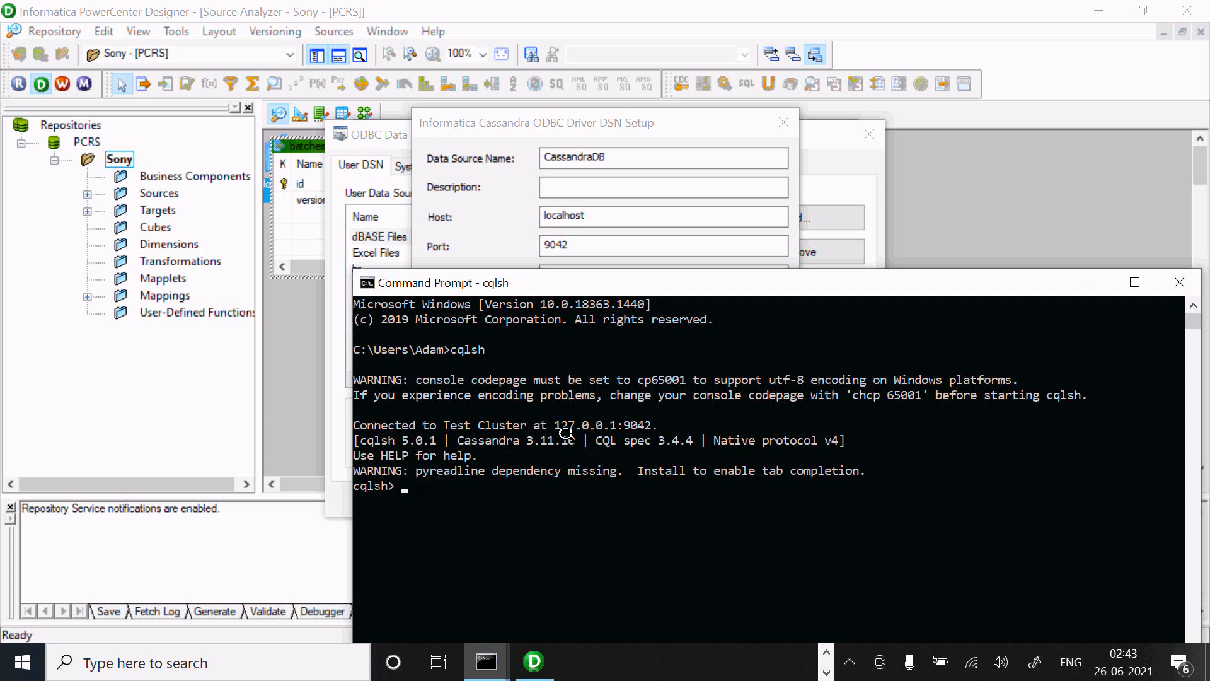
{"action": "left_click_drag", "start_coordinate": [655, 277], "coordinate": [662, 252]}
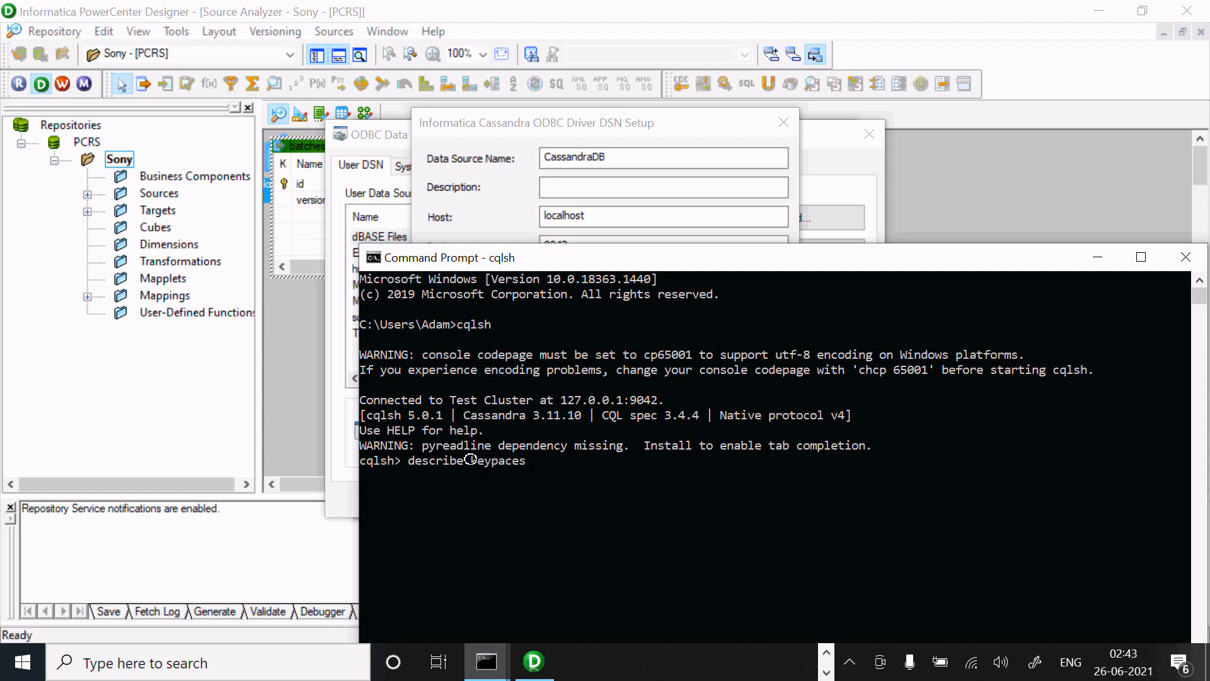
Try to list the Cassandra keyspaces by running "describe keypaces;" in cqlsh, and put the window away.
{"action": "key", "text": "Return"}
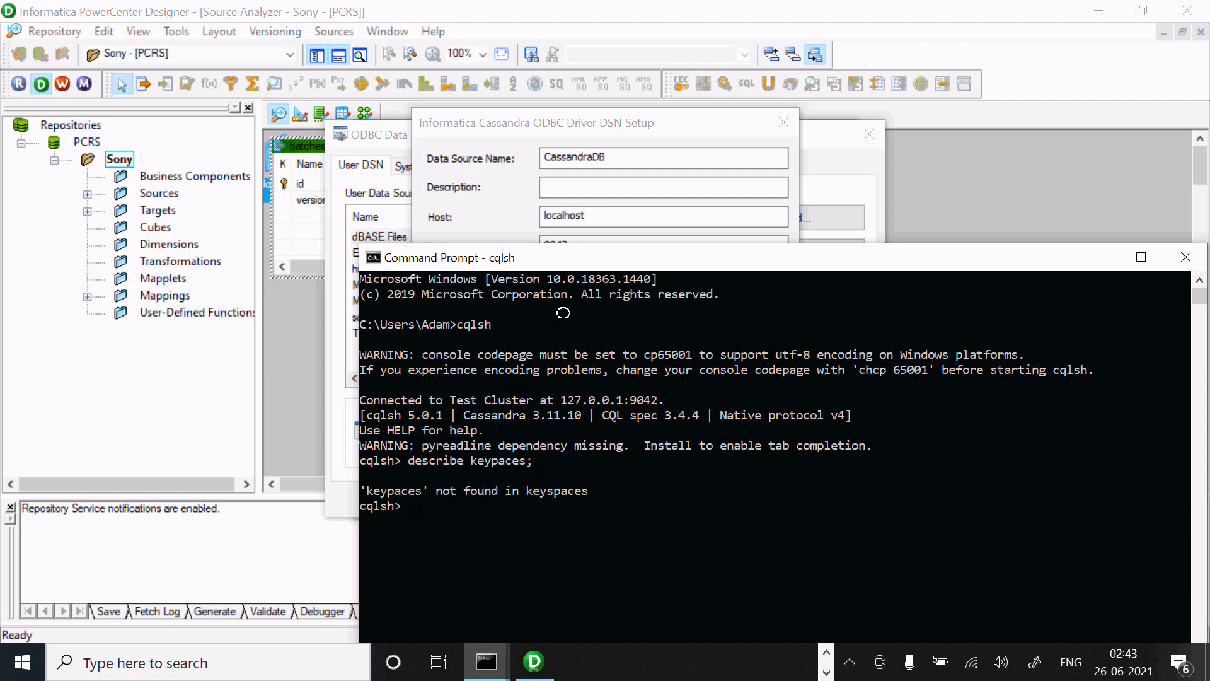
{"action": "left_click_drag", "start_coordinate": [570, 258], "coordinate": [562, 320]}
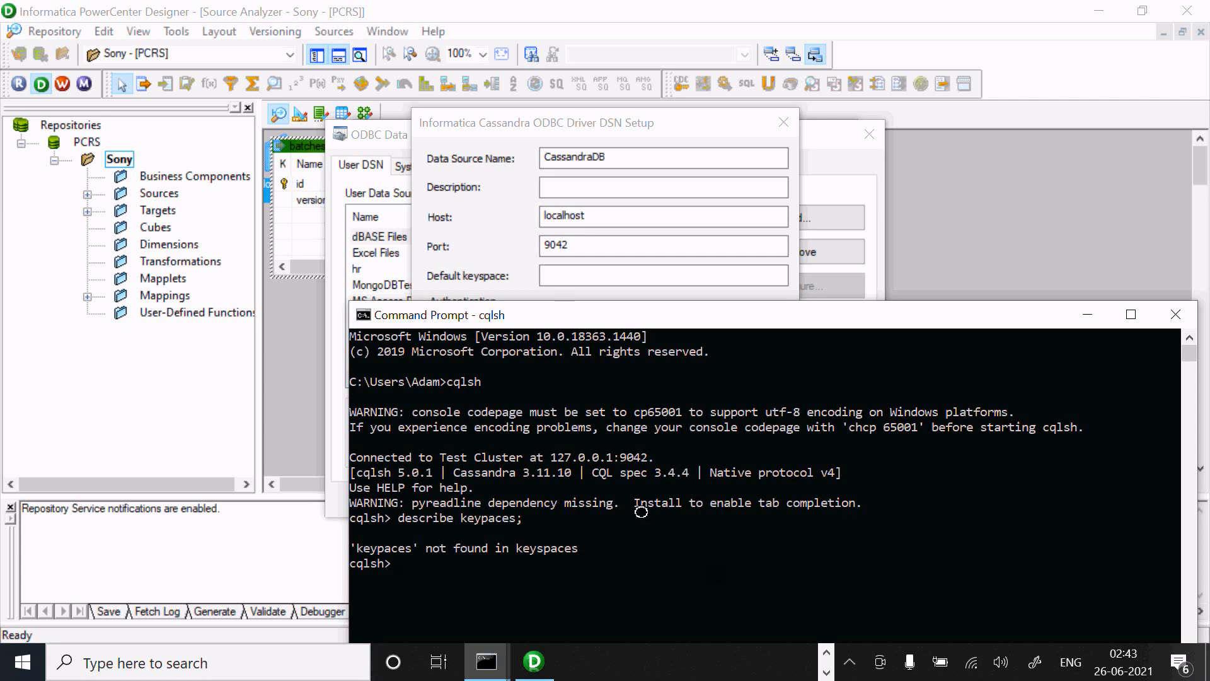
{"action": "left_click", "coordinate": [1085, 314]}
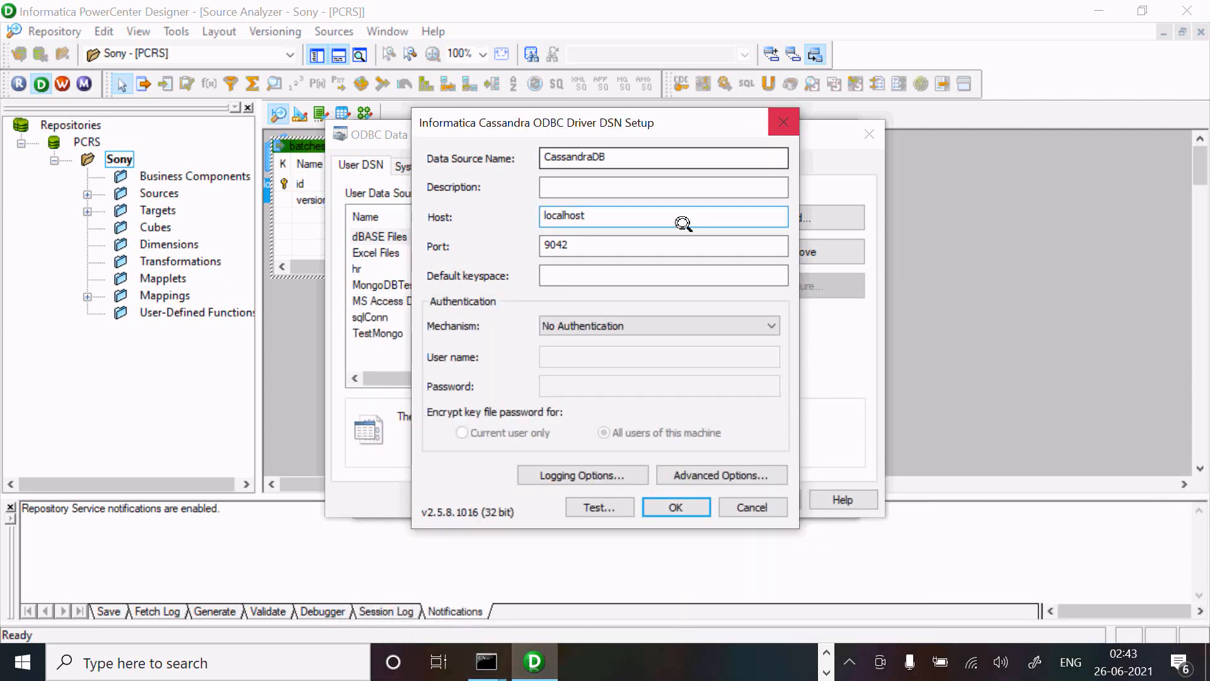
Copy the "describe keyspaces;" command from the abc Notepad file and put Notepad away.
{"action": "left_click", "coordinate": [826, 651]}
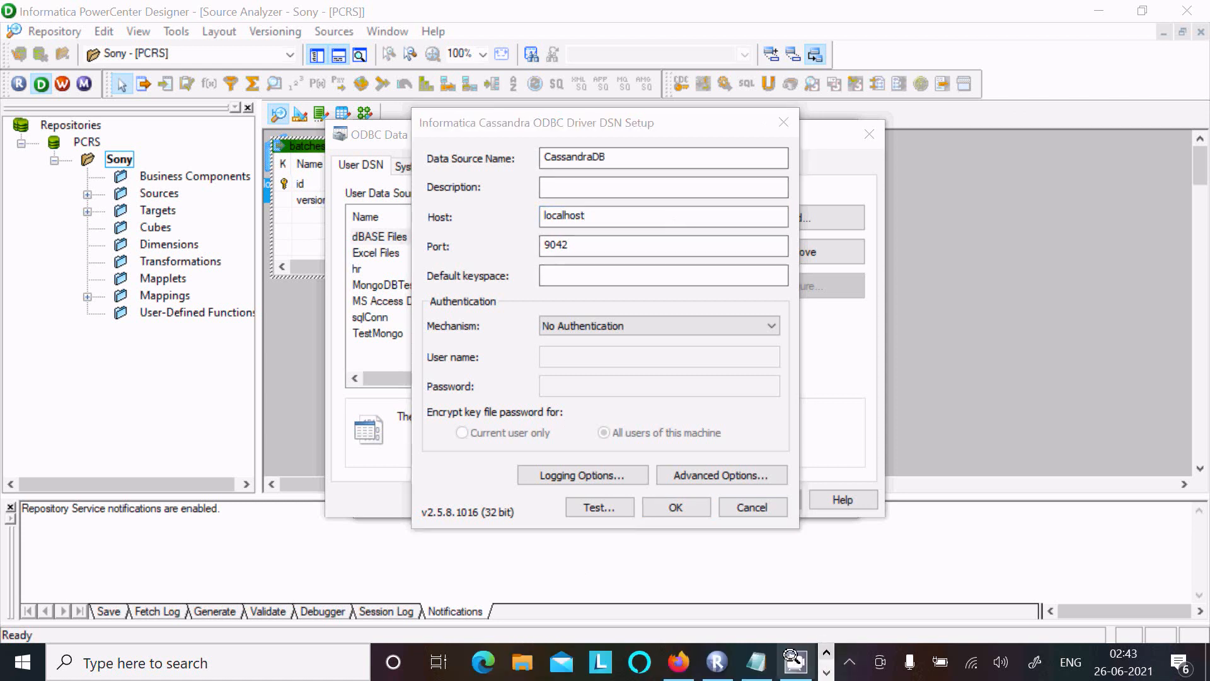
{"action": "left_click", "coordinate": [795, 662]}
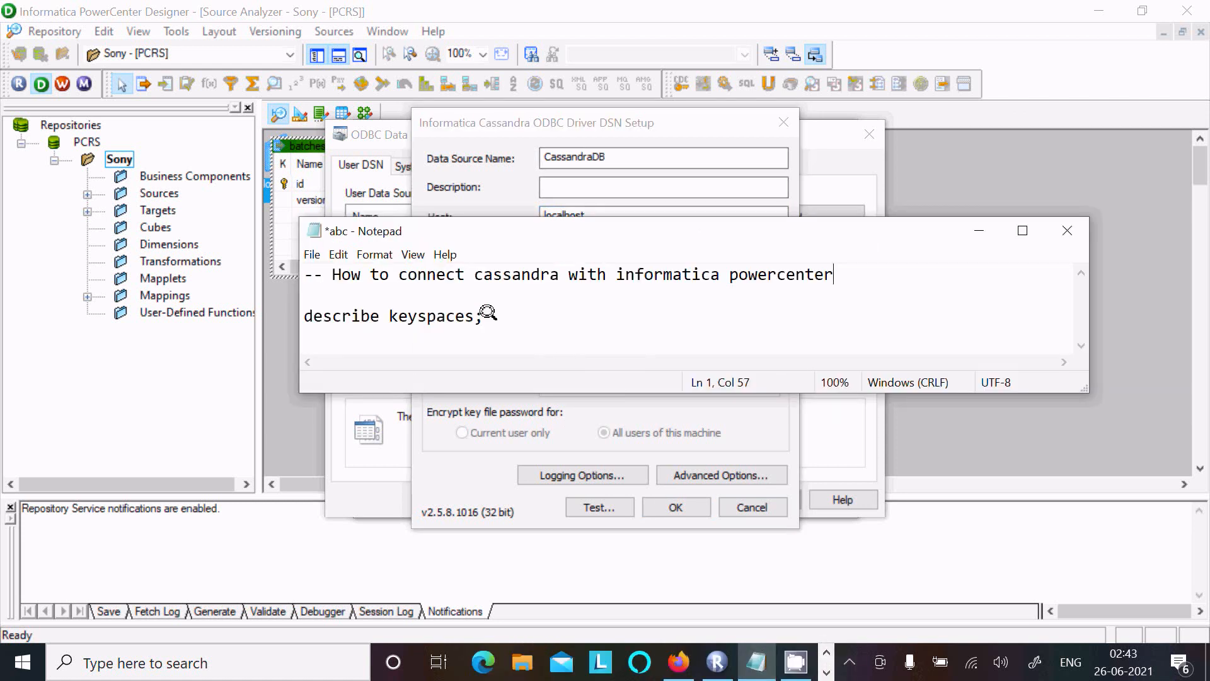
{"action": "left_click_drag", "start_coordinate": [485, 316], "coordinate": [300, 314]}
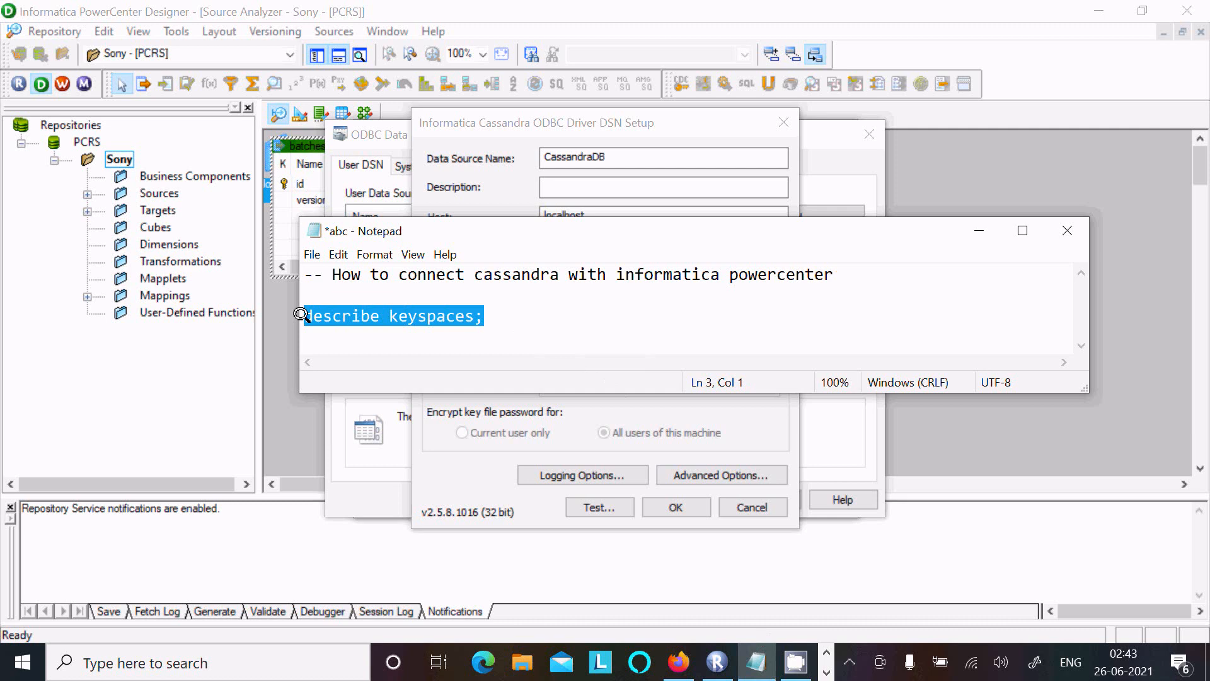
{"action": "right_click", "coordinate": [365, 312]}
{"action": "left_click", "coordinate": [192, 364]}
{"action": "left_click", "coordinate": [755, 656]}
List the Cassandra keyspaces by pasting and running "describe keyspaces;" in the cqlsh Command Prompt.
{"action": "left_click", "coordinate": [485, 661]}
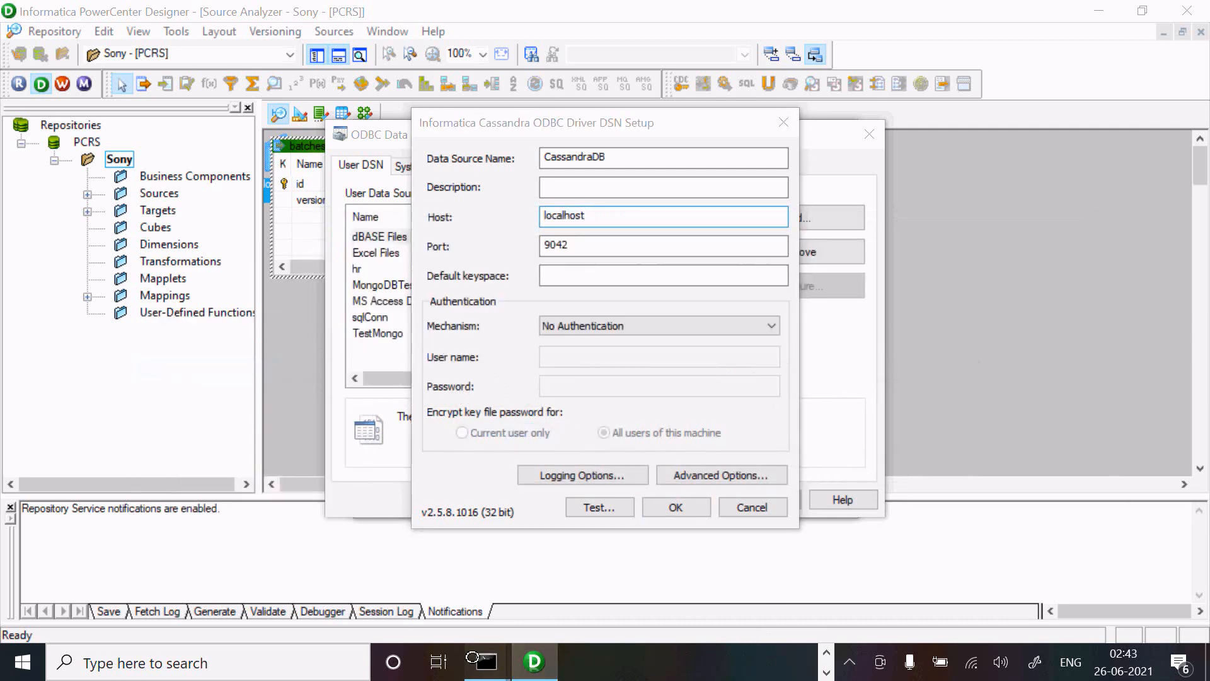
{"action": "left_click", "coordinate": [546, 584]}
{"action": "right_click", "coordinate": [534, 582]}
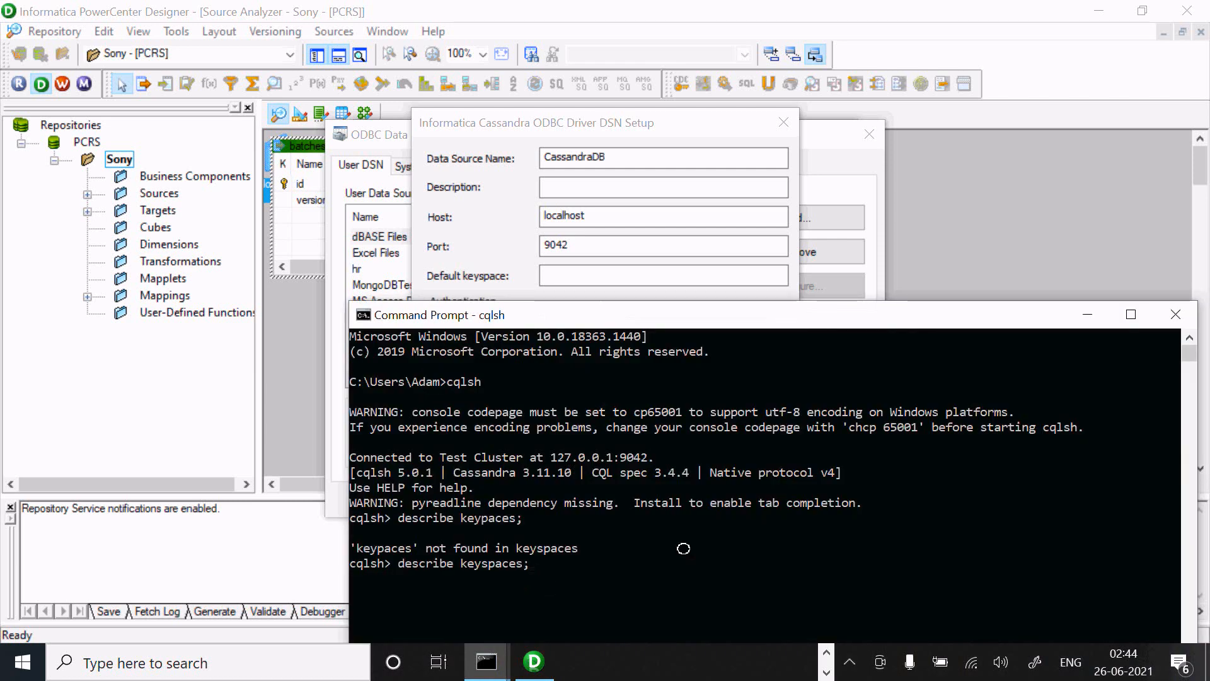
{"action": "key", "text": "Return"}
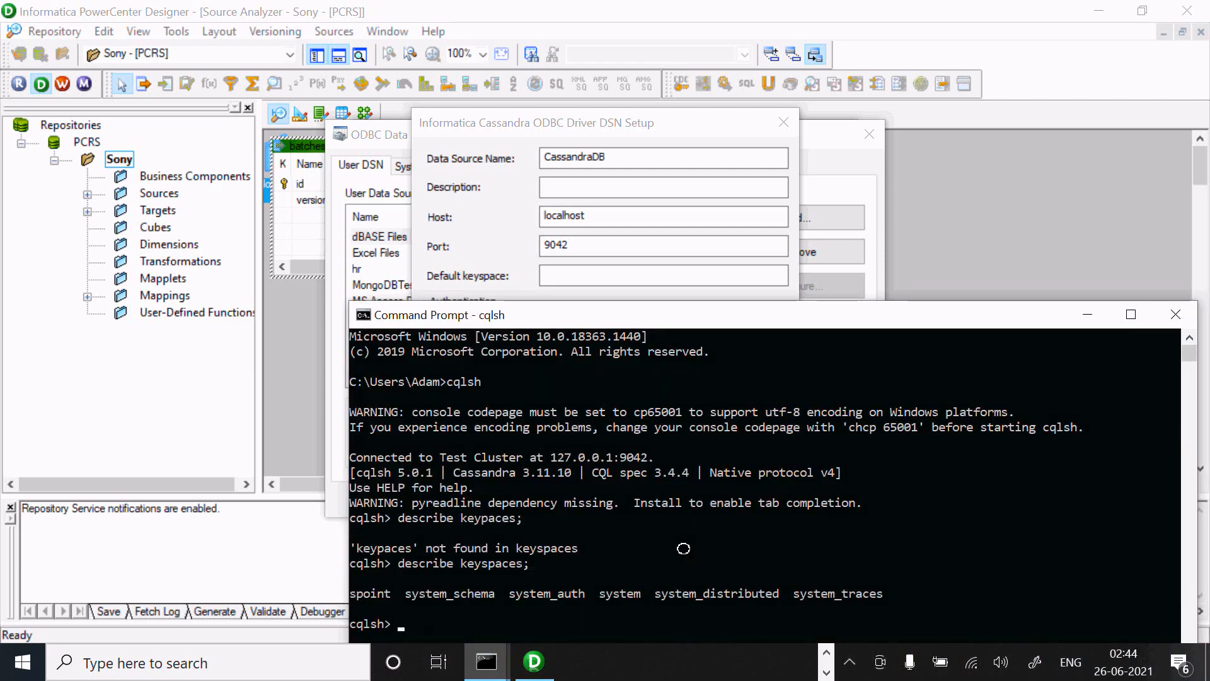
Move the Command Prompt aside and set the default keyspace of the CassandraDB data source to spoint.
{"action": "left_click_drag", "start_coordinate": [687, 312], "coordinate": [703, 200]}
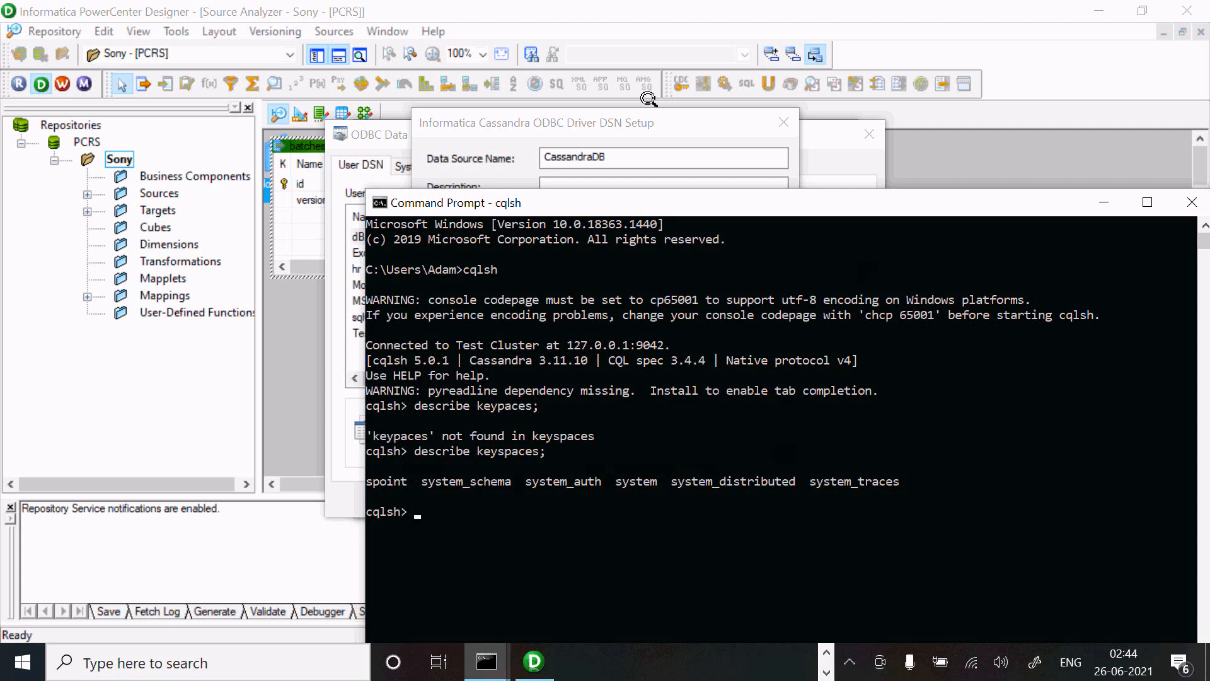
{"action": "left_click", "coordinate": [638, 117]}
{"action": "left_click", "coordinate": [550, 266]}
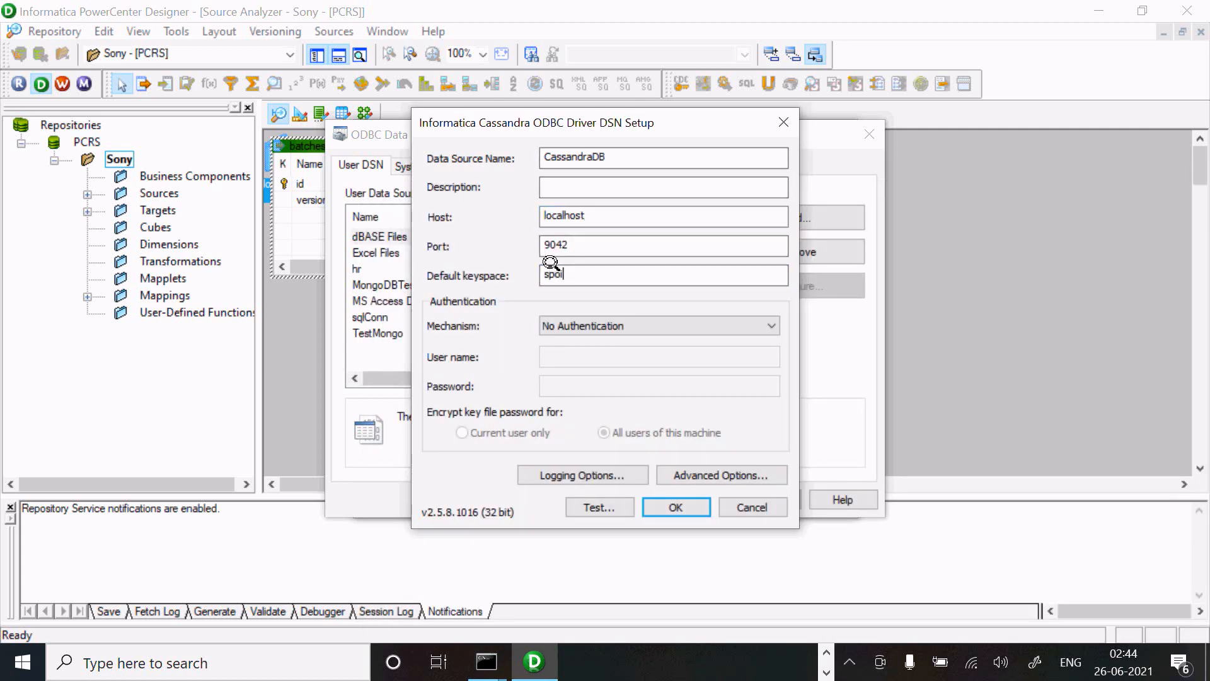
Try the User Name and Password authentication mechanism and return the setting to No Authentication.
{"action": "left_click", "coordinate": [619, 322]}
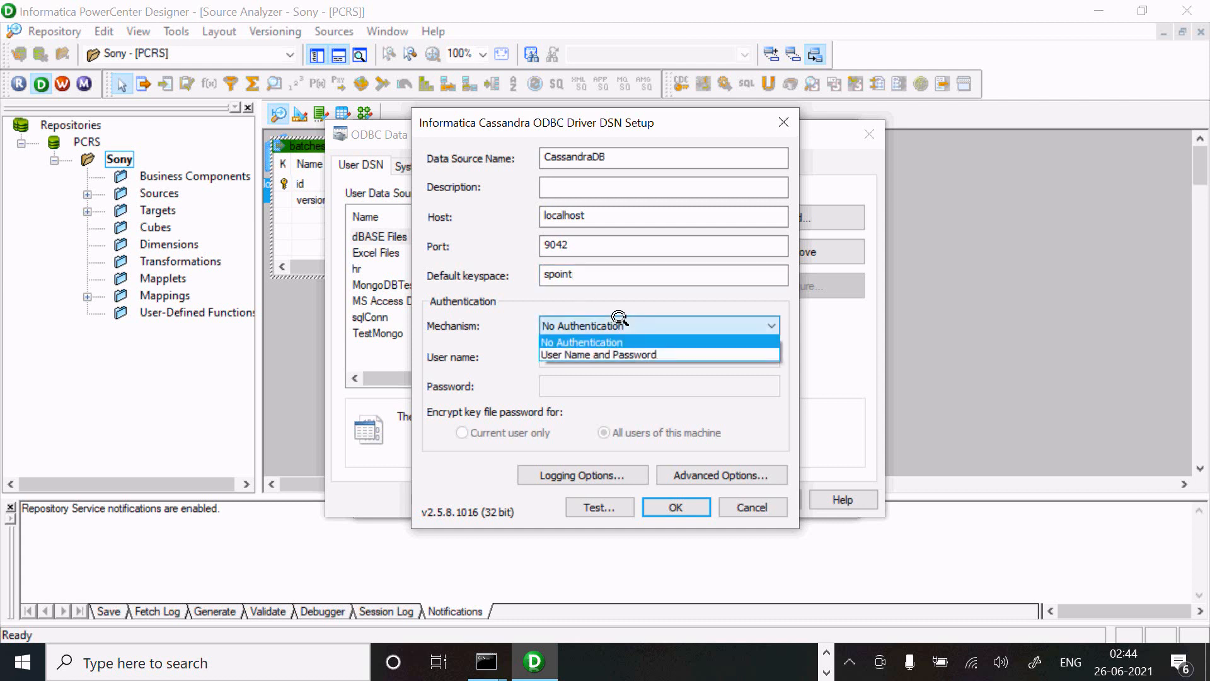
{"action": "left_click", "coordinate": [570, 354]}
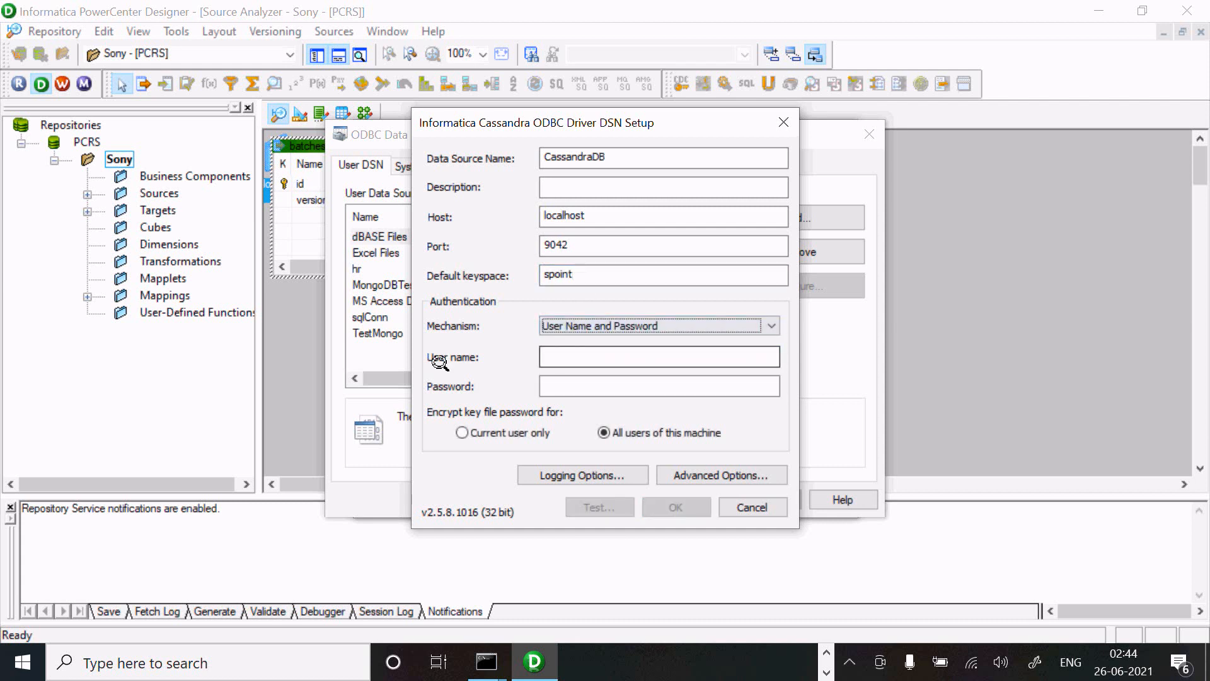
{"action": "left_click", "coordinate": [590, 325]}
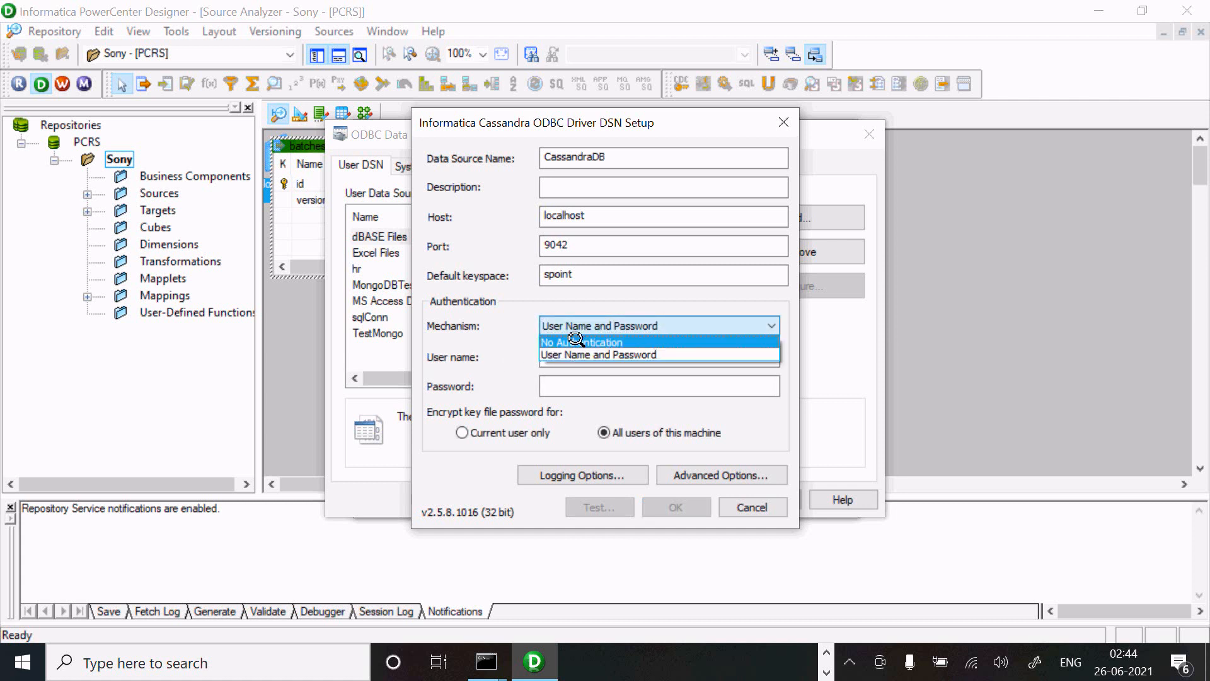
{"action": "left_click", "coordinate": [575, 341]}
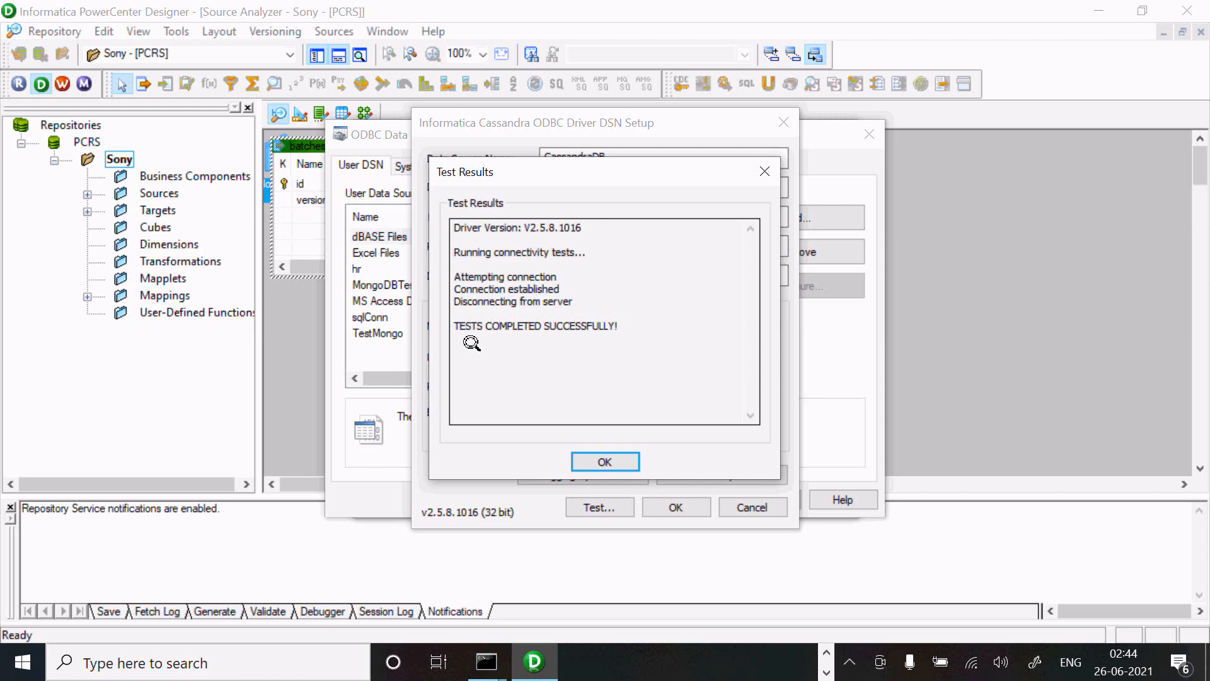
Test the CassandraDB connection and save the data source, closing the ODBC administrator.
{"action": "left_click", "coordinate": [592, 461]}
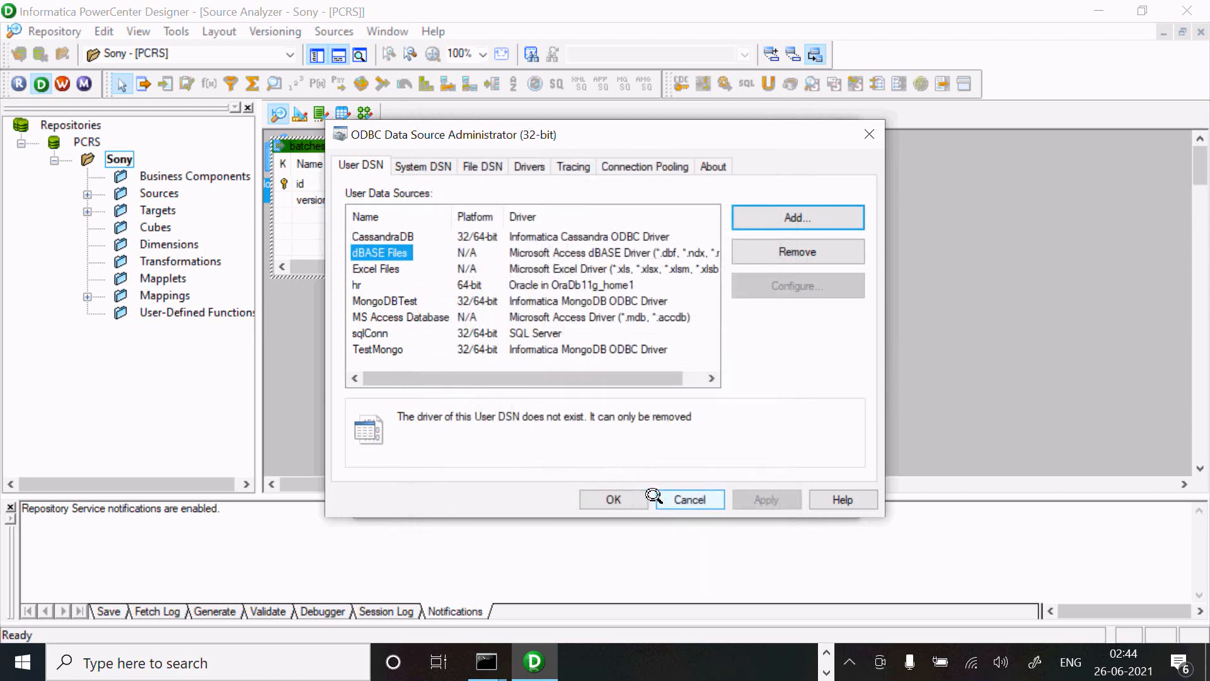
{"action": "left_click", "coordinate": [614, 500]}
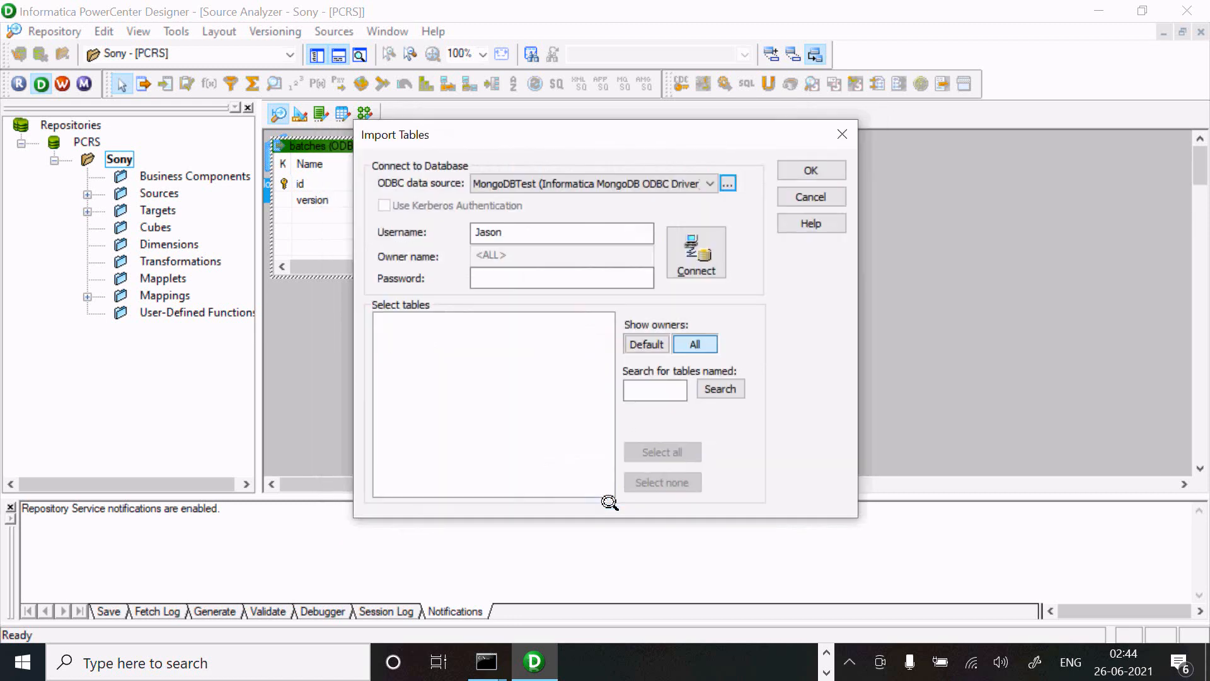
Clear the username of the database connection for importing tables, keeping all owners shown.
{"action": "left_click", "coordinate": [686, 343]}
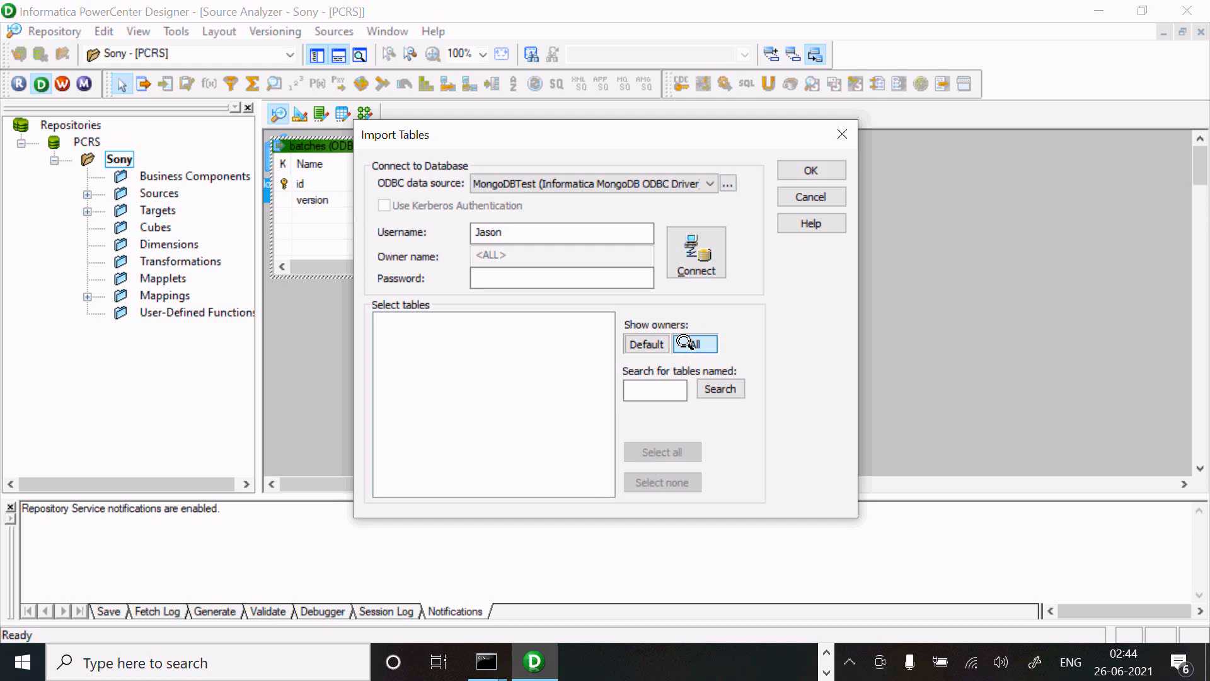
{"action": "double_click", "coordinate": [493, 232]}
{"action": "key", "text": "BackSpace"}
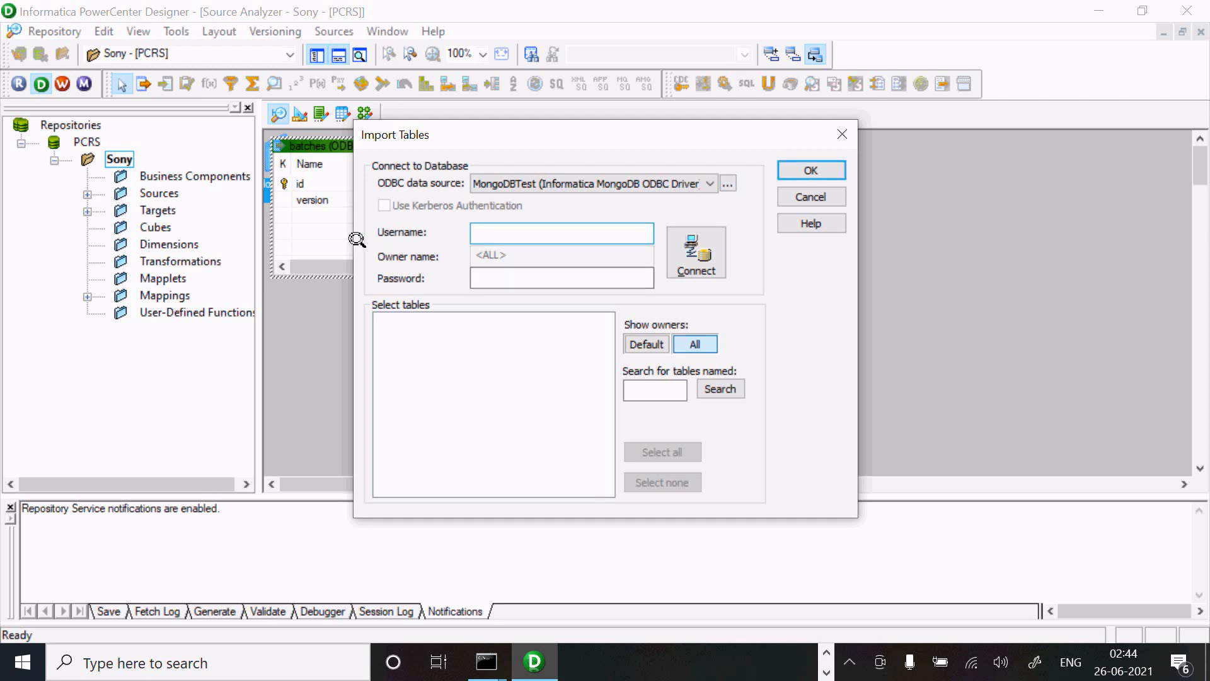
Connect to the MongoDBTest data source in Import Tables and dismiss the message.
{"action": "left_click", "coordinate": [696, 343]}
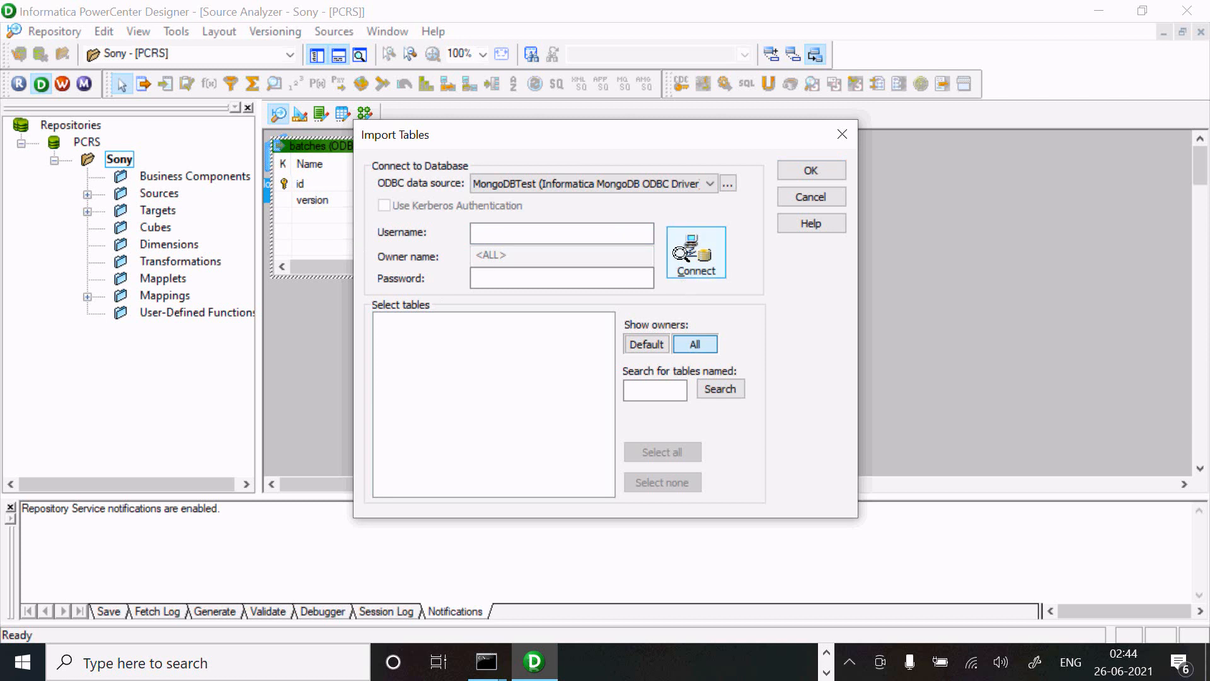
{"action": "left_click", "coordinate": [693, 254]}
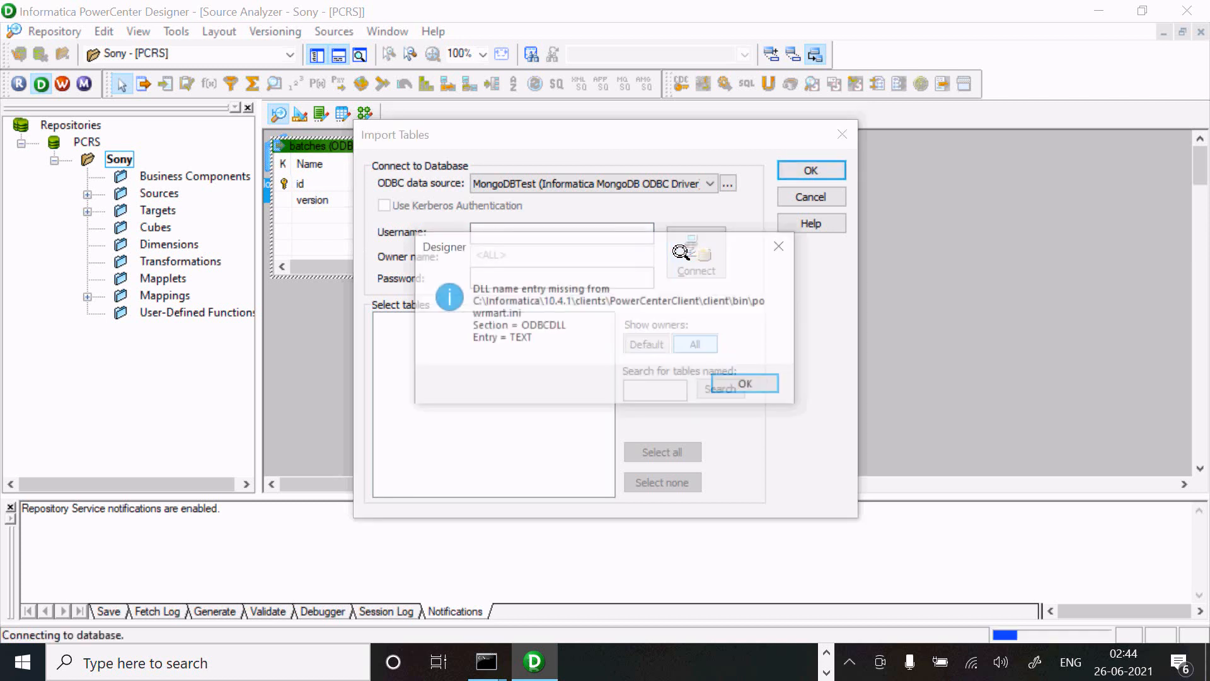
{"action": "left_click", "coordinate": [781, 247]}
{"action": "left_click", "coordinate": [761, 259]}
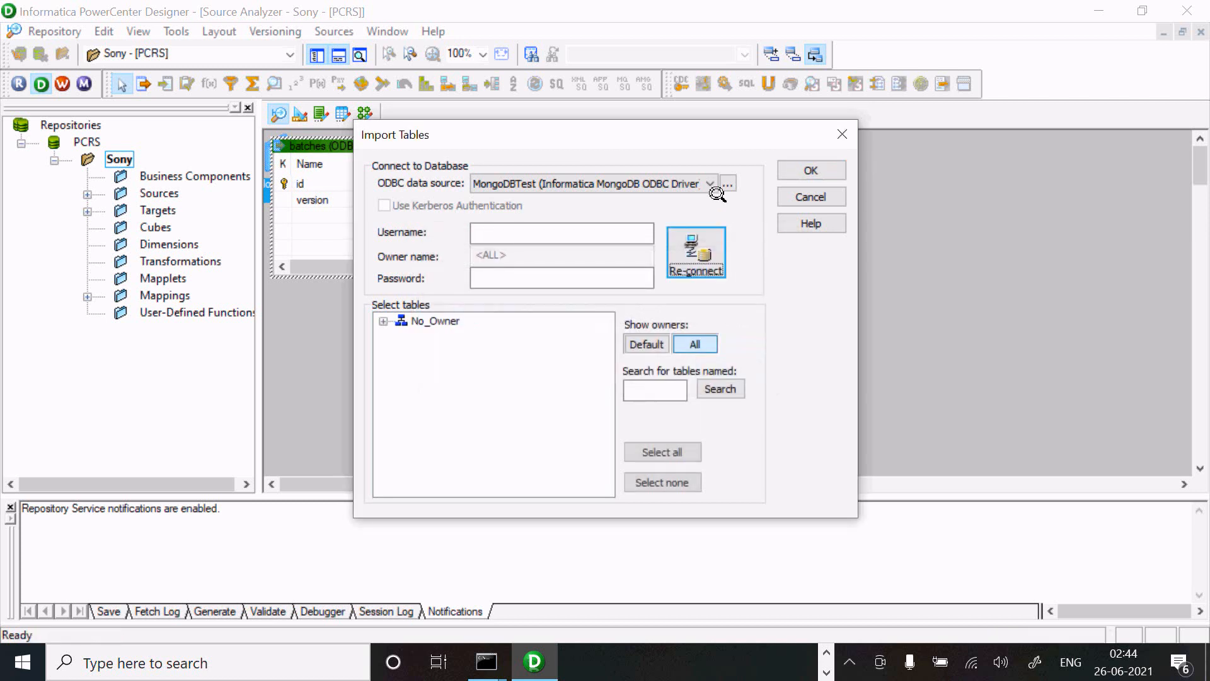
Choose CassandraDB (Informatica Cassandra ODBC Driver) as the ODBC data source and connect to it, dismissing the message.
{"action": "left_click", "coordinate": [611, 184]}
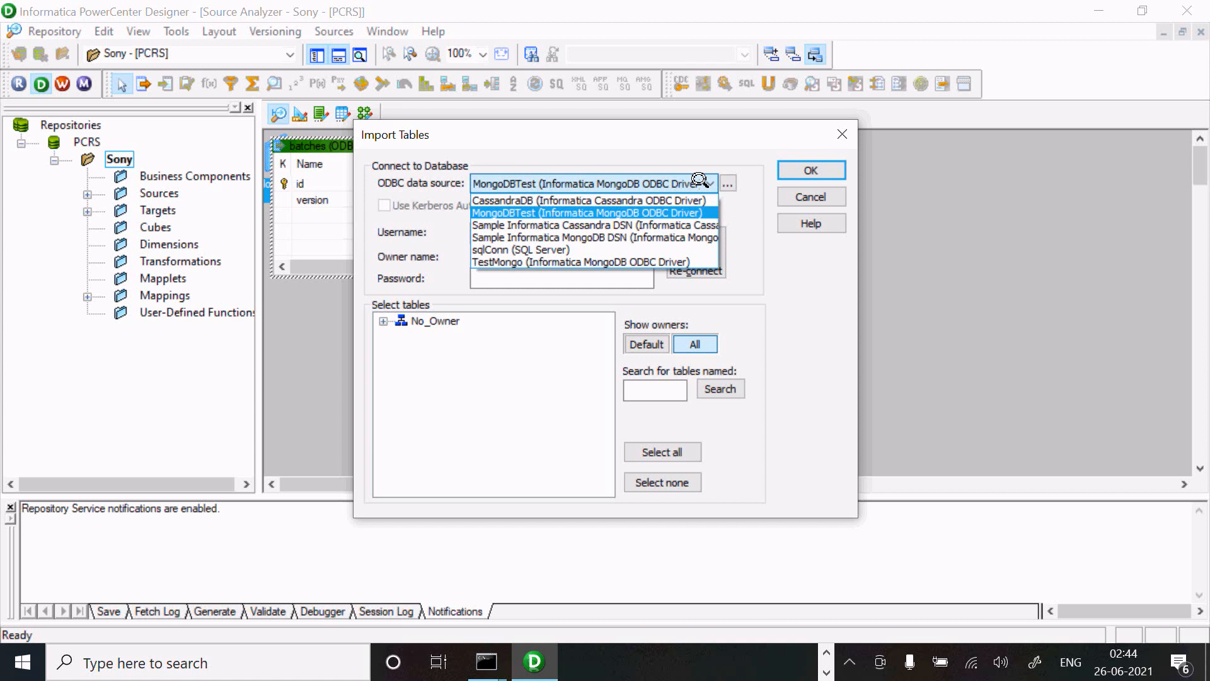
{"action": "left_click", "coordinate": [599, 200]}
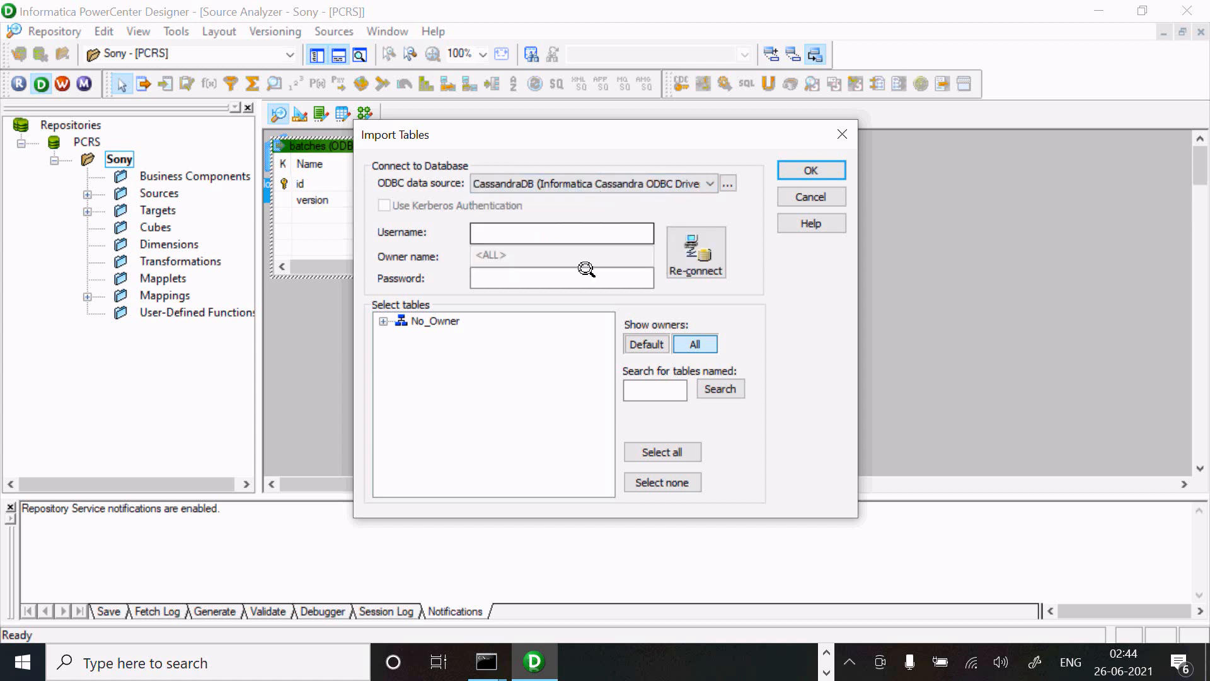
{"action": "left_click", "coordinate": [688, 246]}
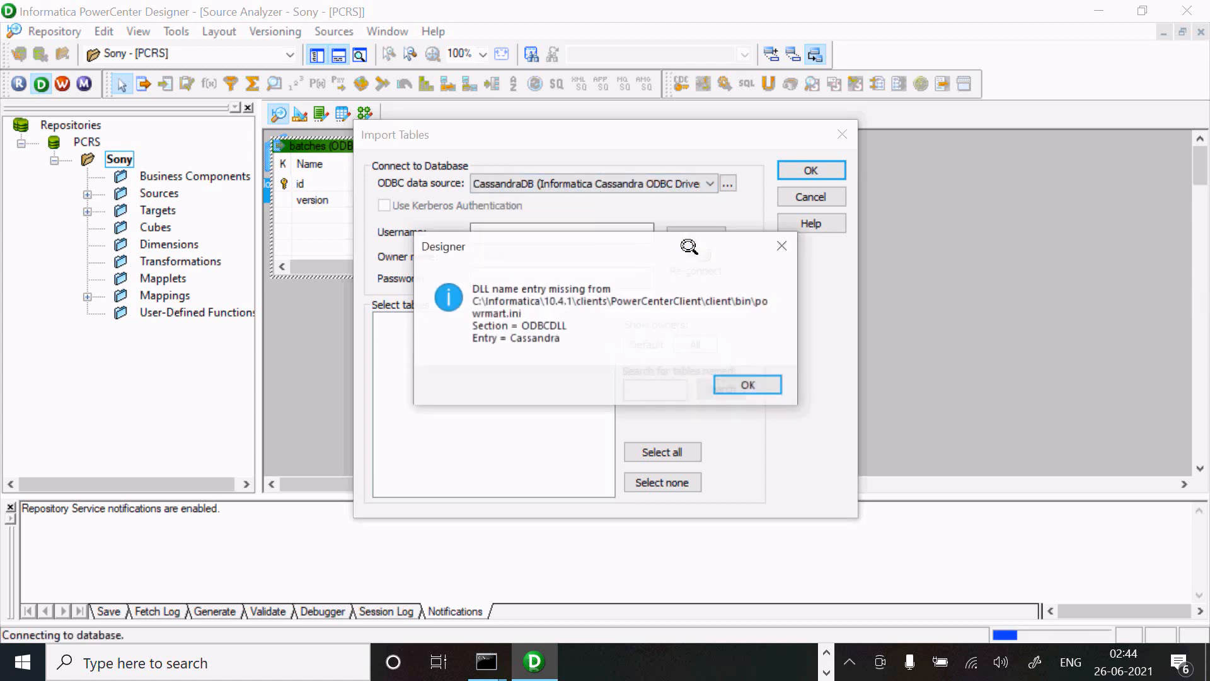
{"action": "left_click", "coordinate": [731, 380]}
{"action": "left_click", "coordinate": [731, 370]}
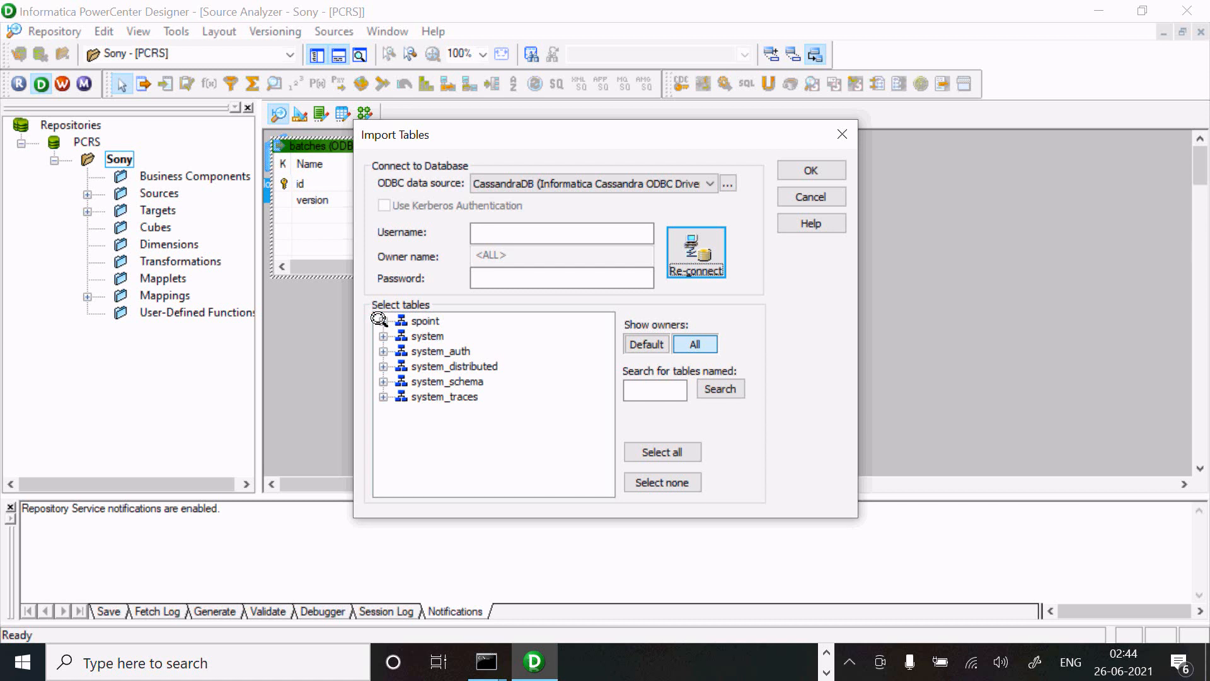
Import the dev table from the spoint keyspace as a source definition.
{"action": "left_click", "coordinate": [382, 319]}
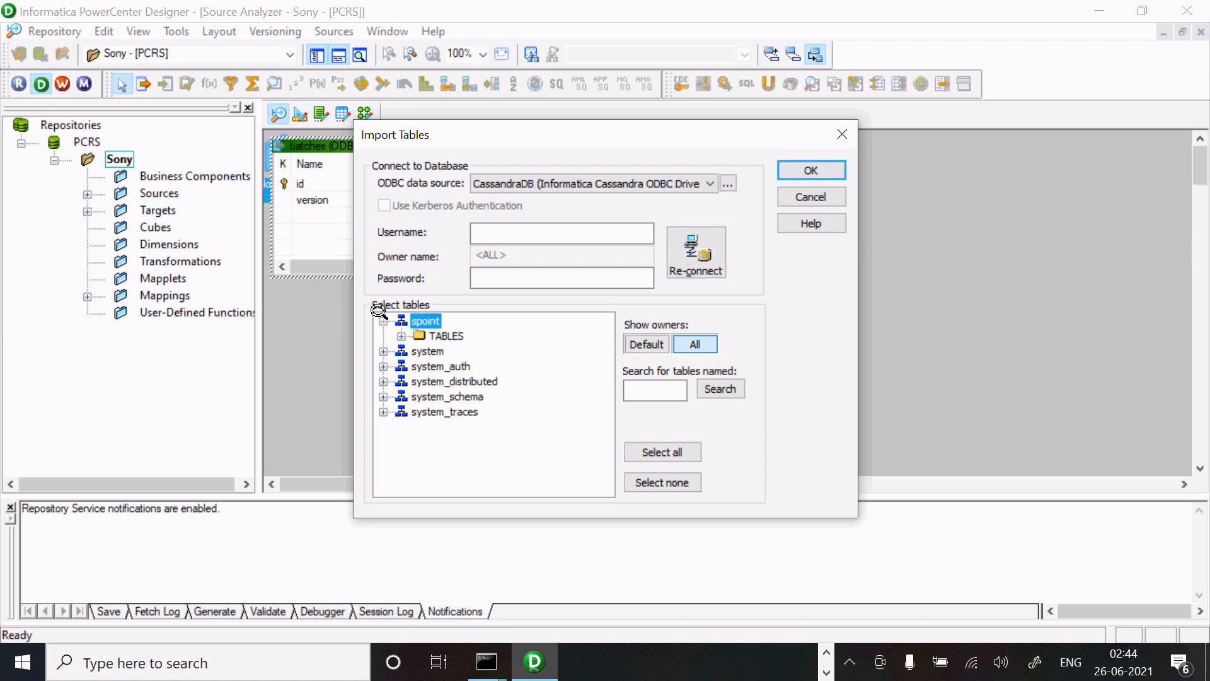
{"action": "left_click", "coordinate": [401, 336]}
{"action": "left_click", "coordinate": [455, 351]}
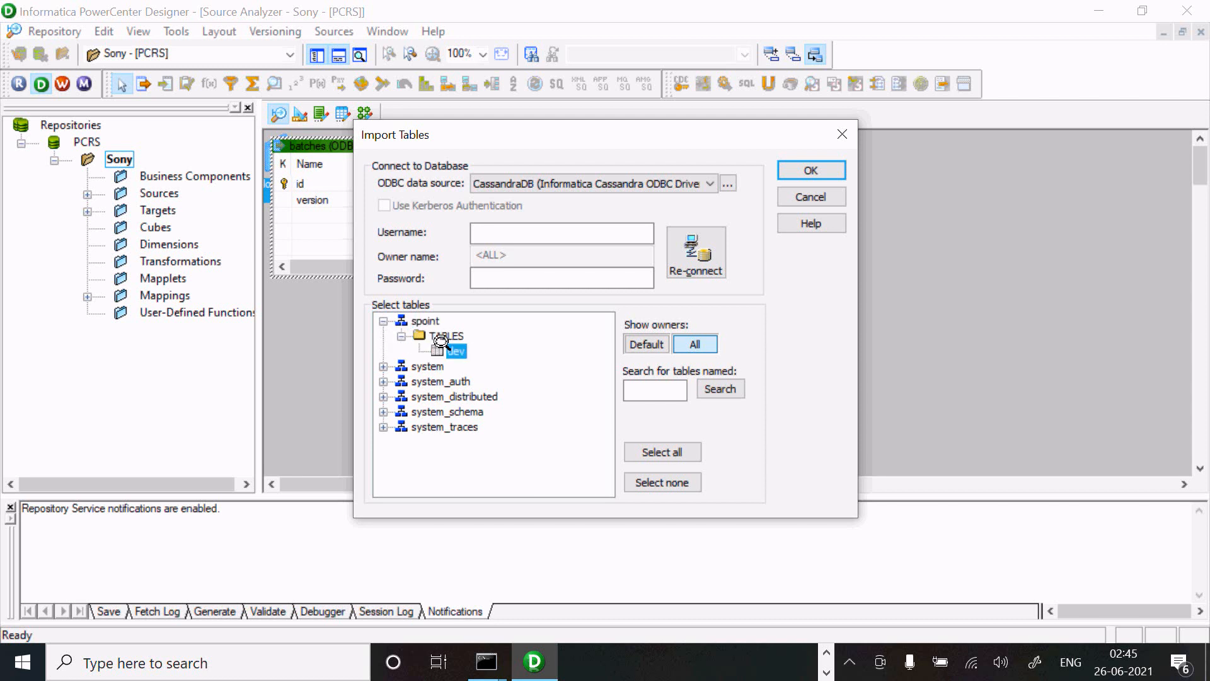
{"action": "left_click", "coordinate": [802, 169]}
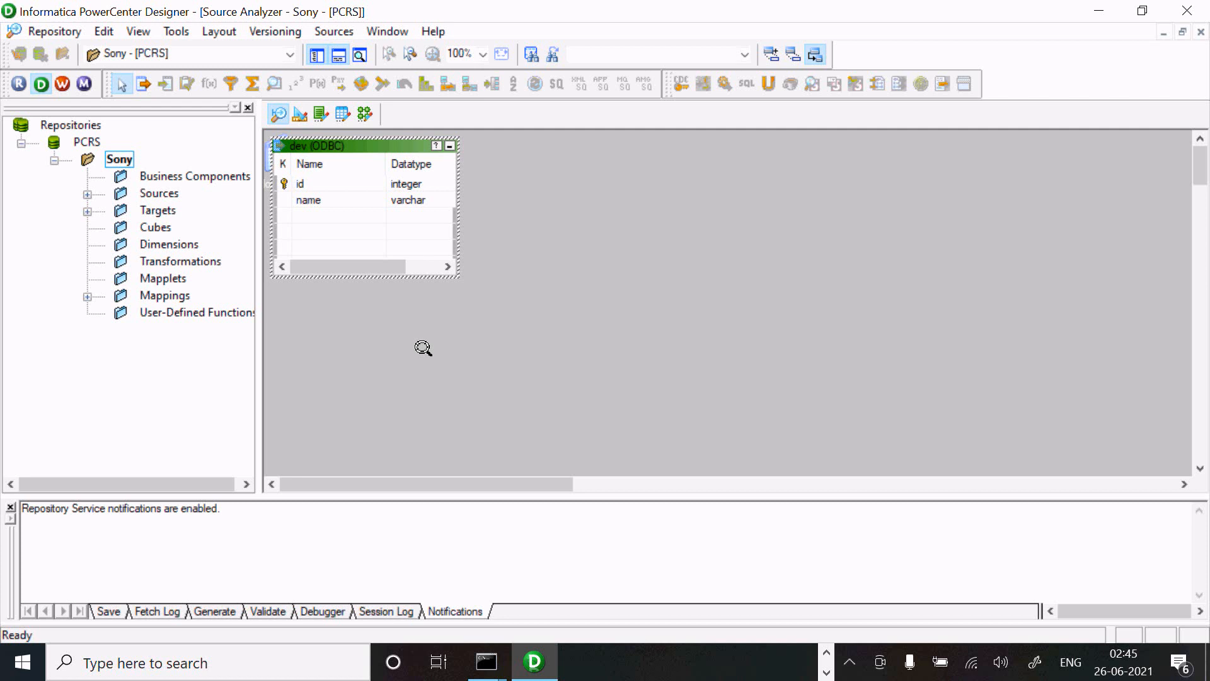
{"action": "left_click", "coordinate": [87, 211]}
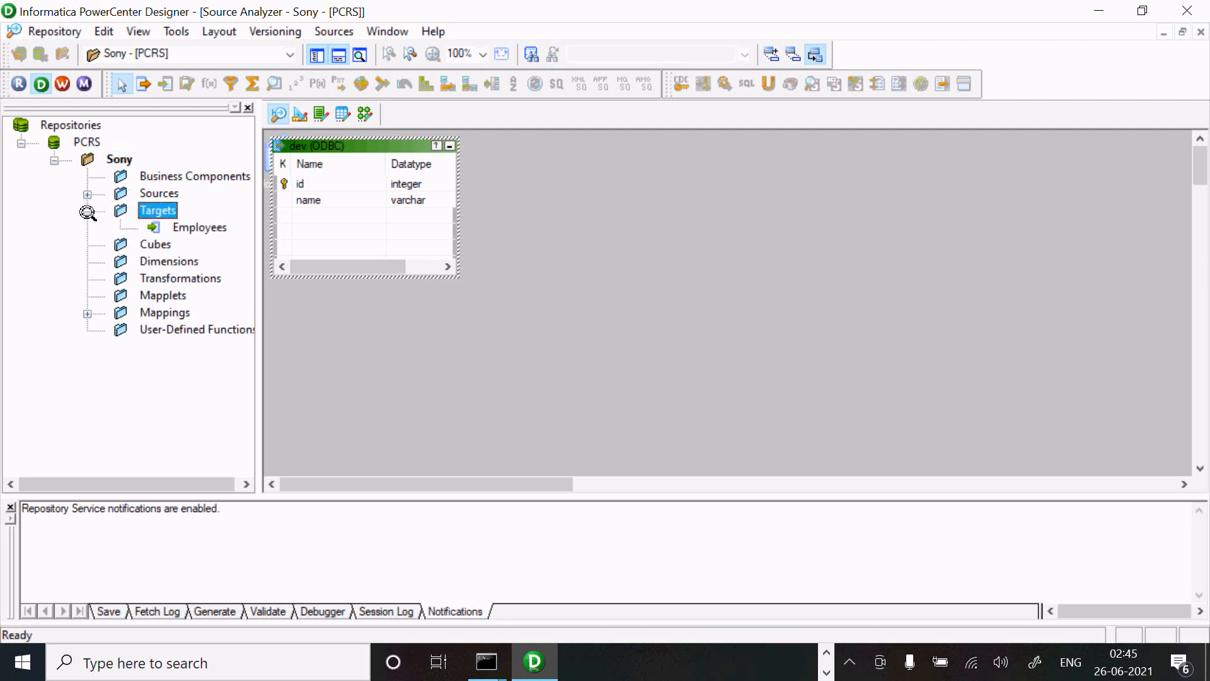
{"action": "left_click_drag", "start_coordinate": [183, 227], "coordinate": [668, 189]}
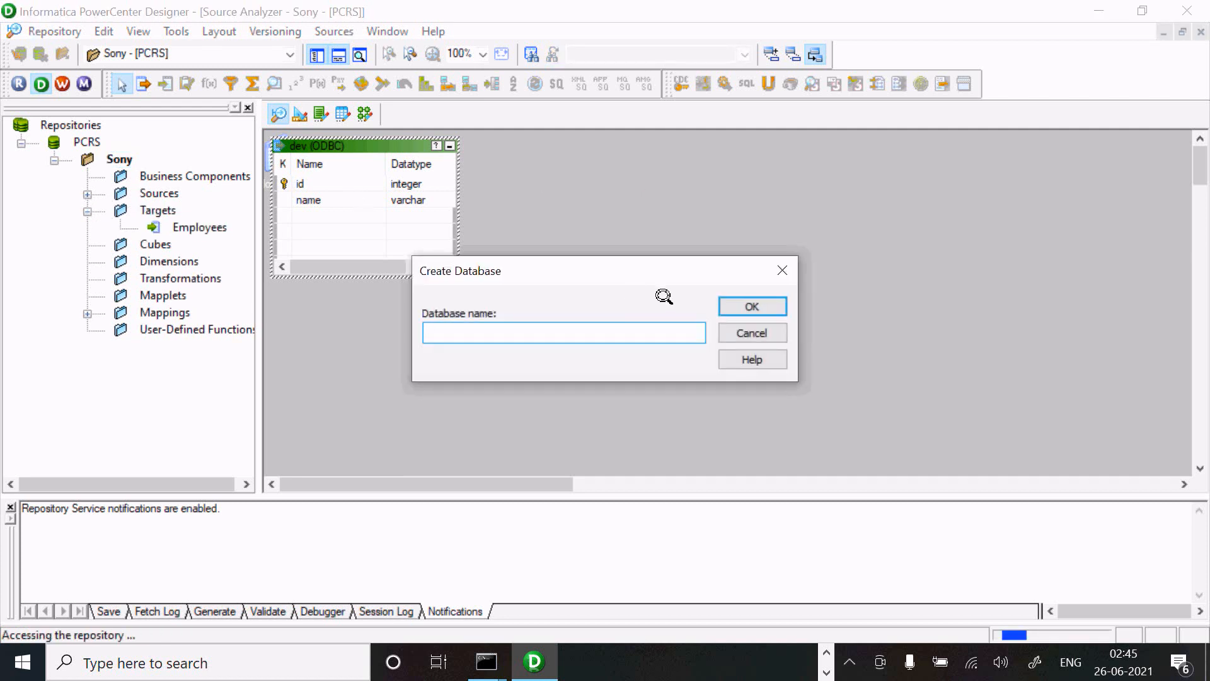
{"action": "left_click", "coordinate": [752, 332]}
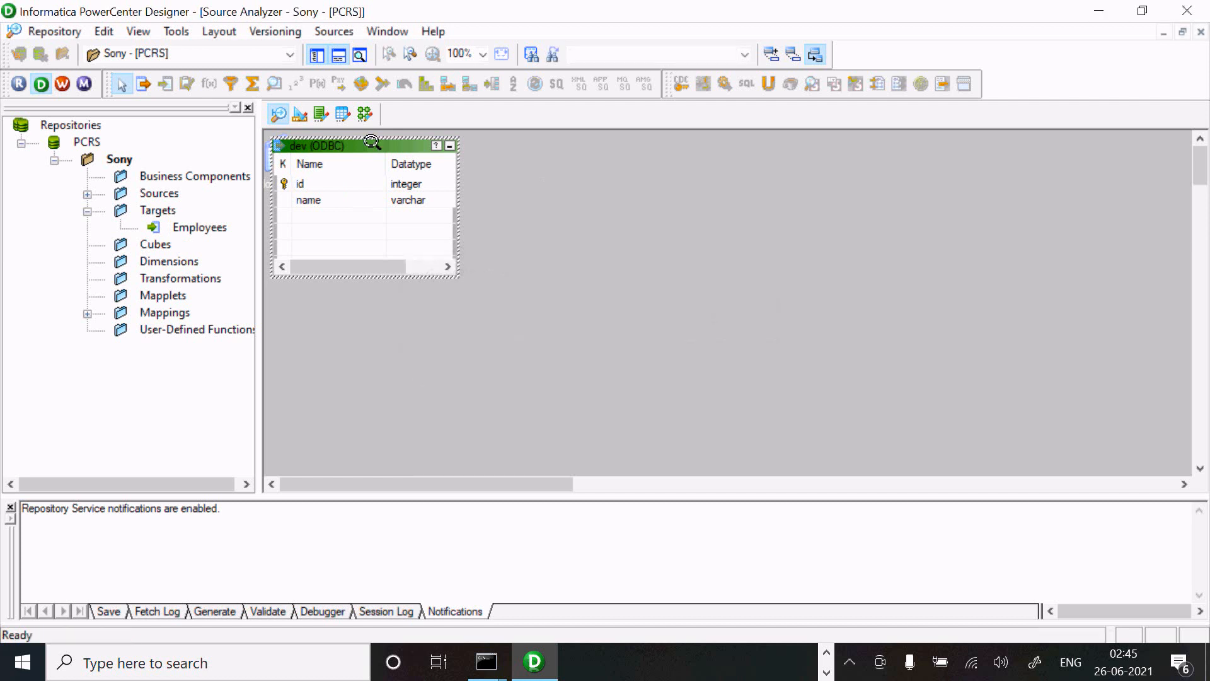
Open NEWMAPPING2 in the Mapping Designer and delete all of its objects: batches, SQ_batches and Employees.
{"action": "left_click", "coordinate": [300, 113]}
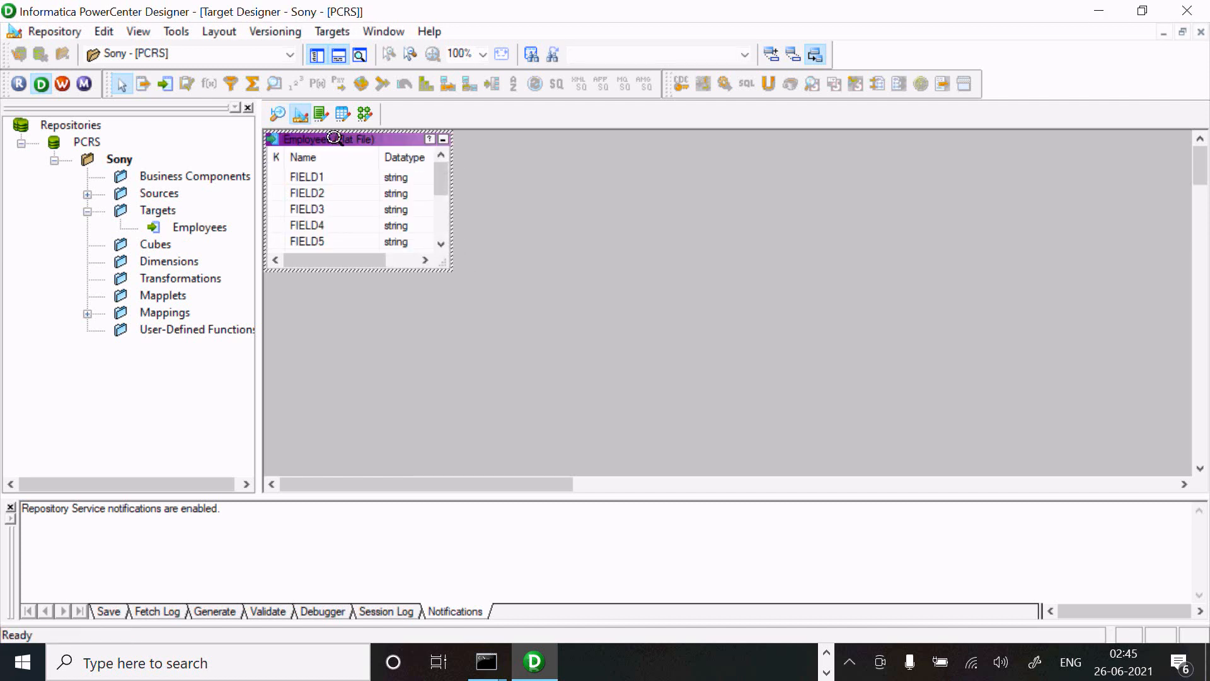
{"action": "left_click", "coordinate": [344, 110]}
{"action": "left_click", "coordinate": [363, 113]}
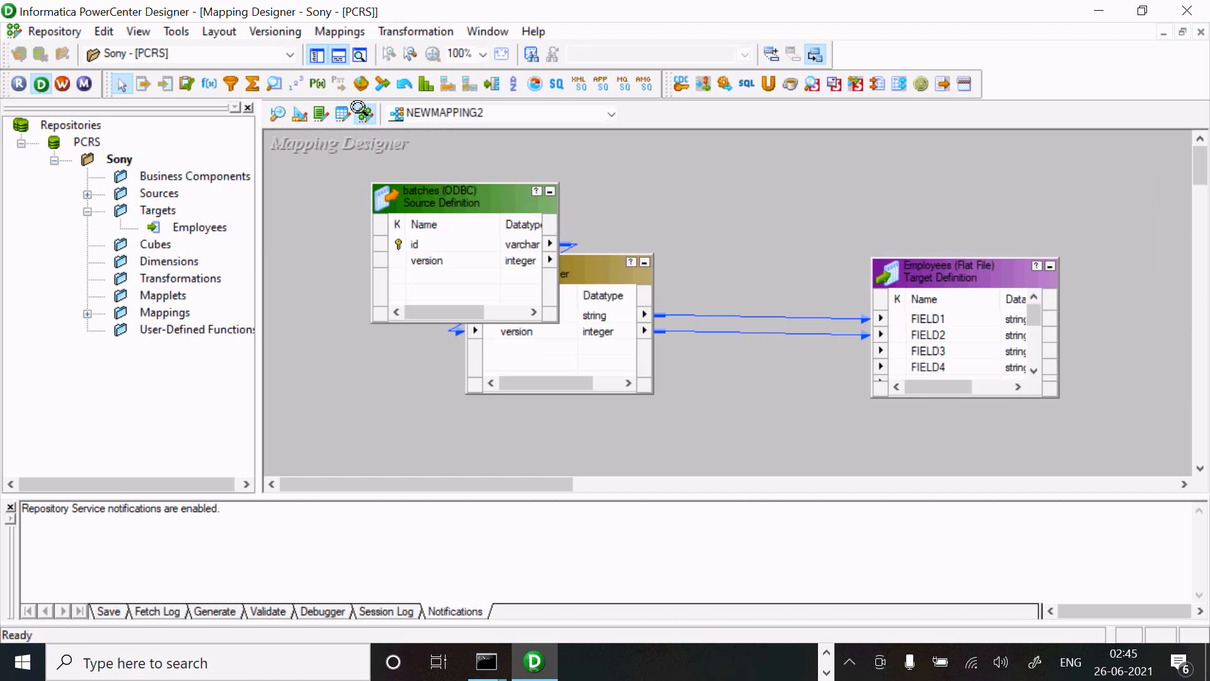
{"action": "right_click", "coordinate": [703, 174]}
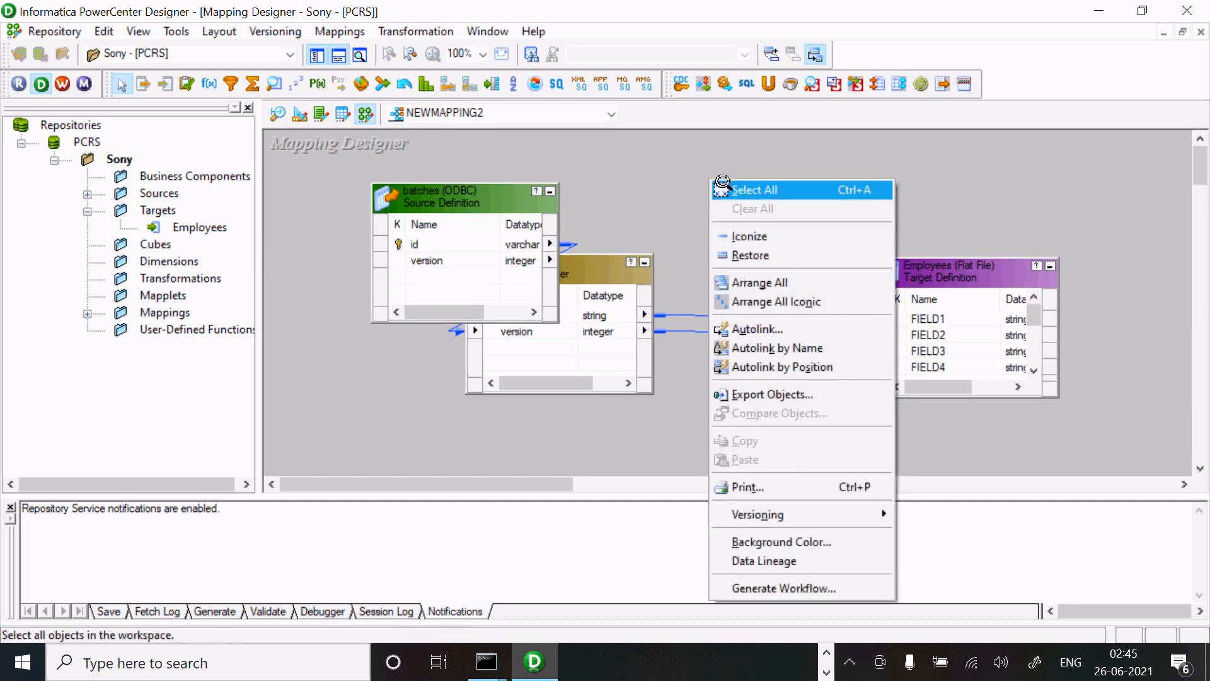
{"action": "left_click", "coordinate": [723, 183]}
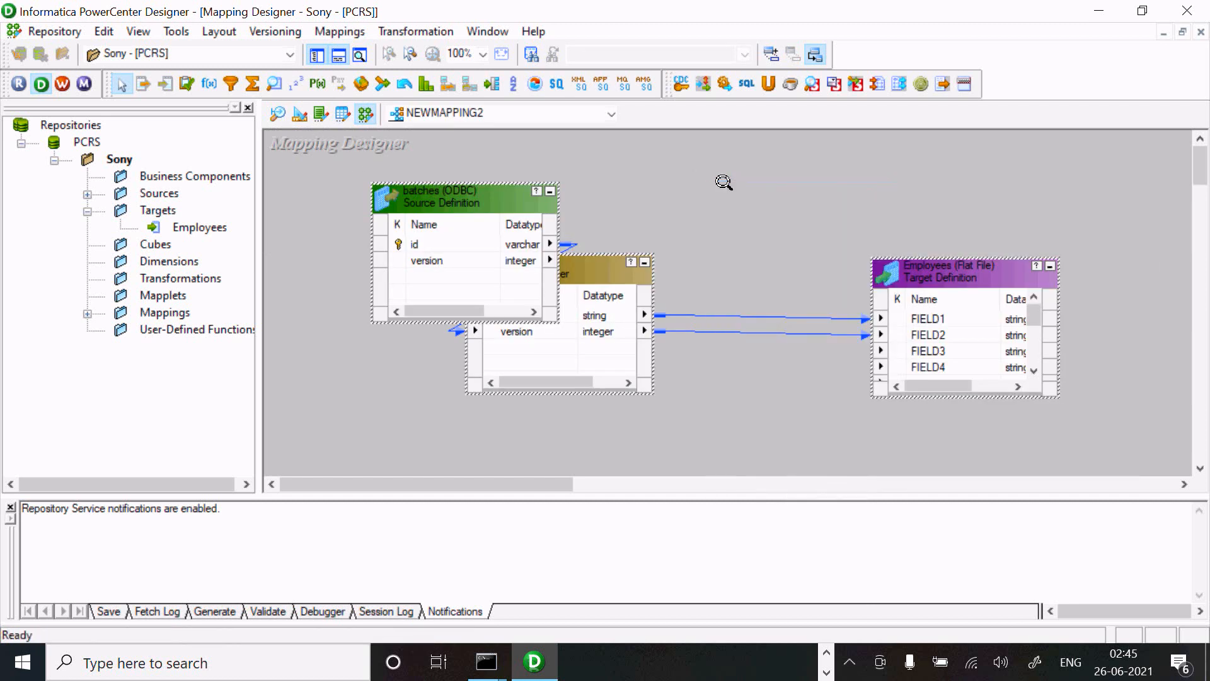
{"action": "key", "text": "Delete"}
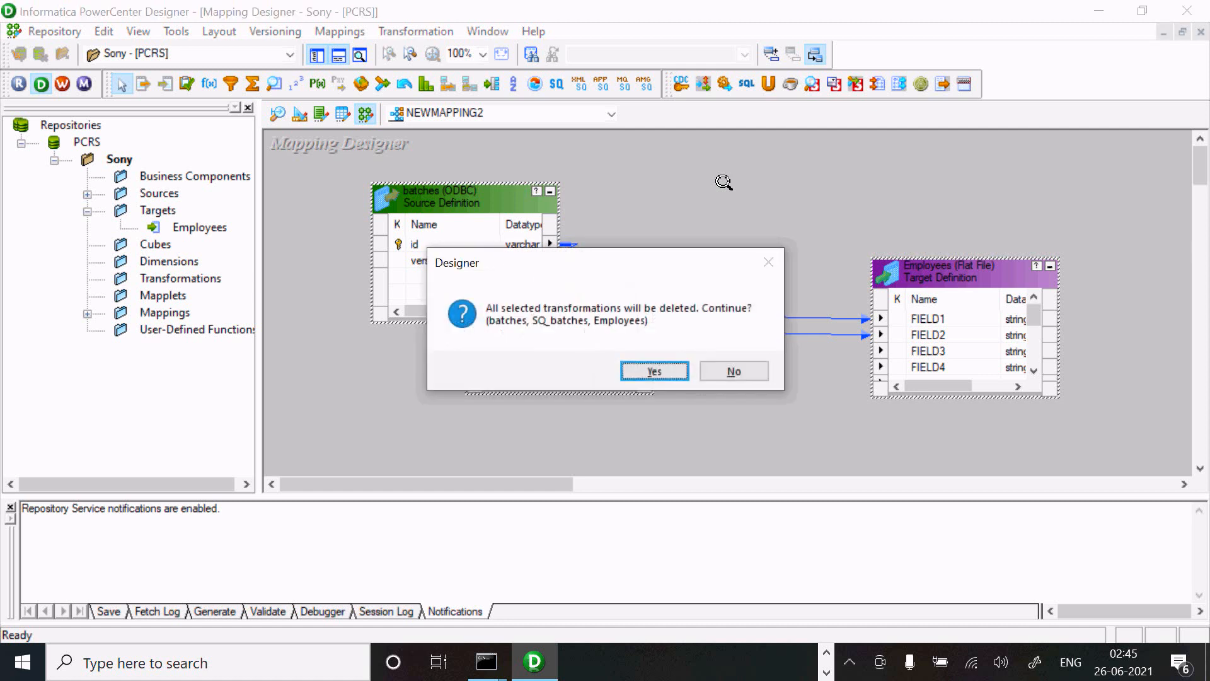
{"action": "left_click", "coordinate": [661, 367]}
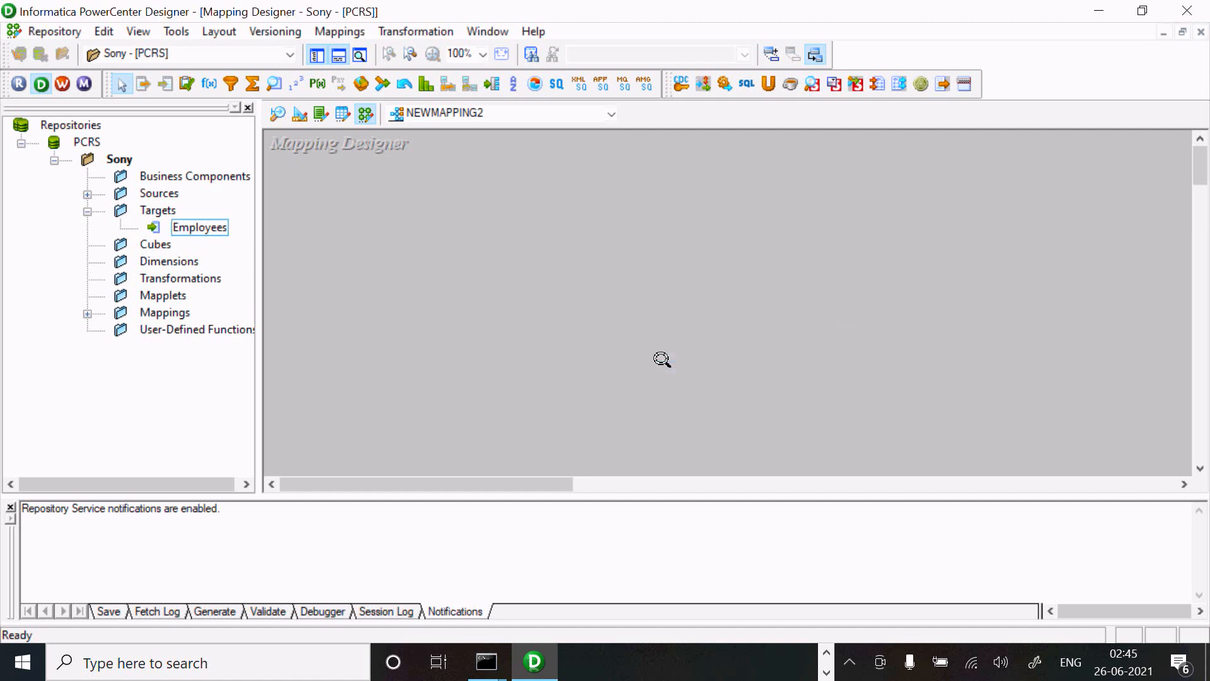
Add the dev source from CassandraDB and the Employees target to the NEWMAPPING2 mapping.
{"action": "left_click", "coordinate": [87, 192]}
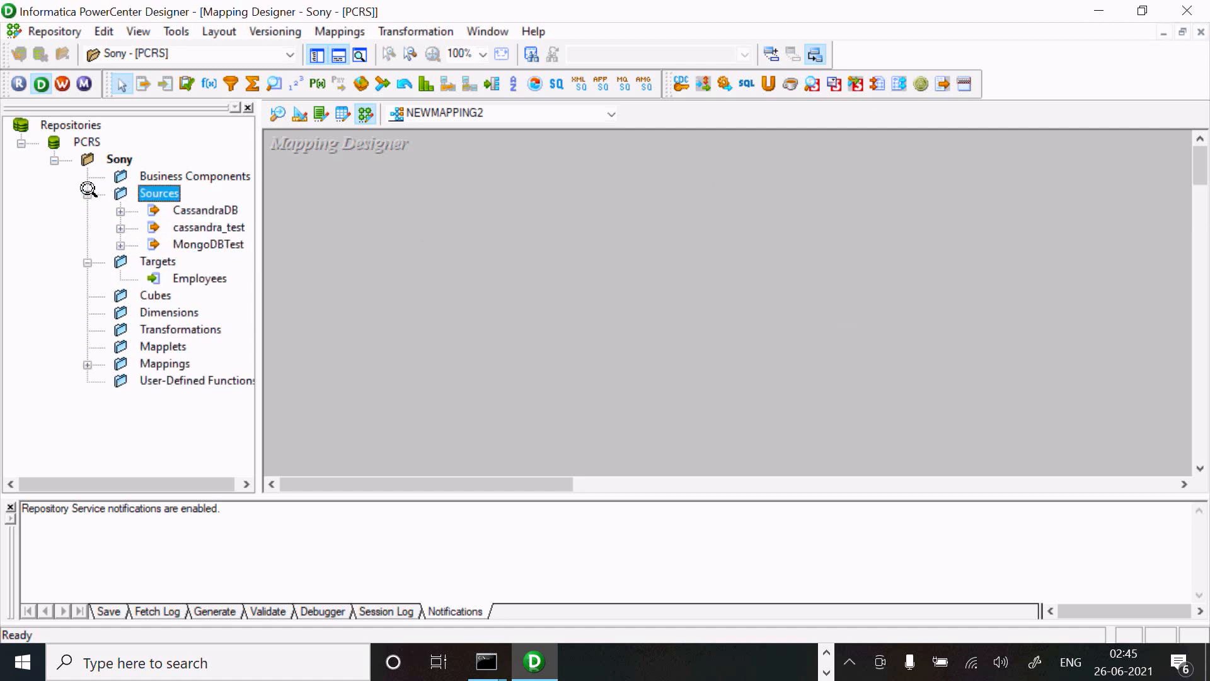
{"action": "left_click", "coordinate": [120, 210]}
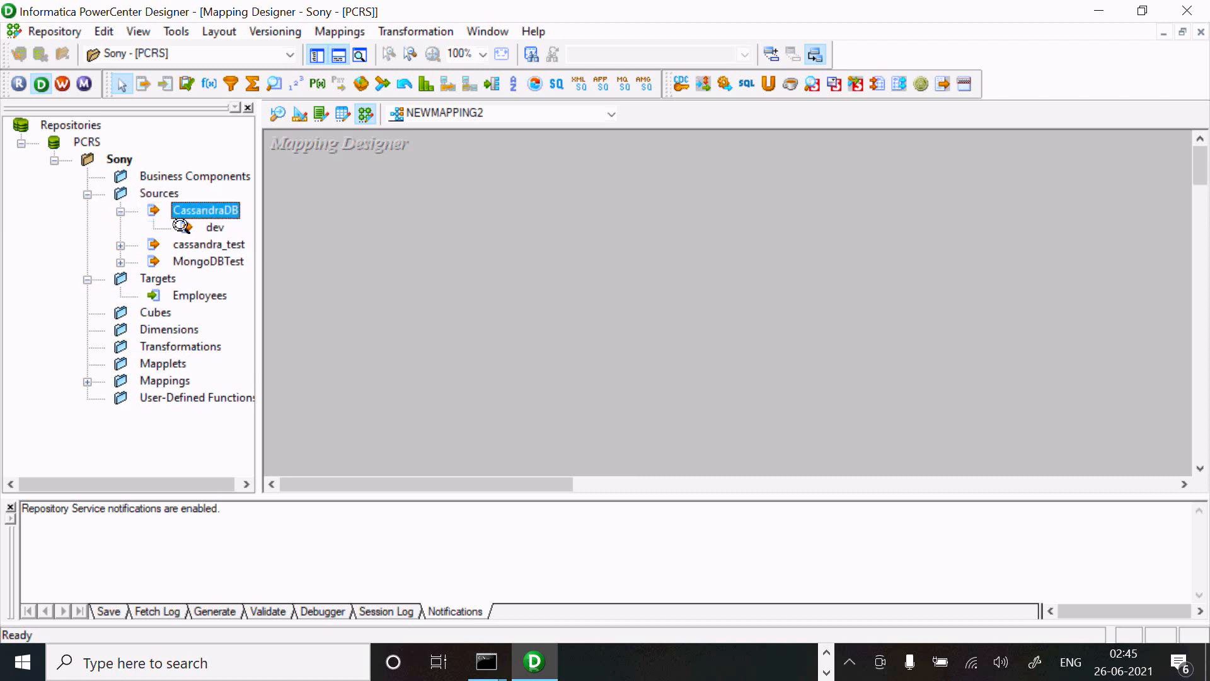
{"action": "left_click_drag", "start_coordinate": [213, 227], "coordinate": [367, 164]}
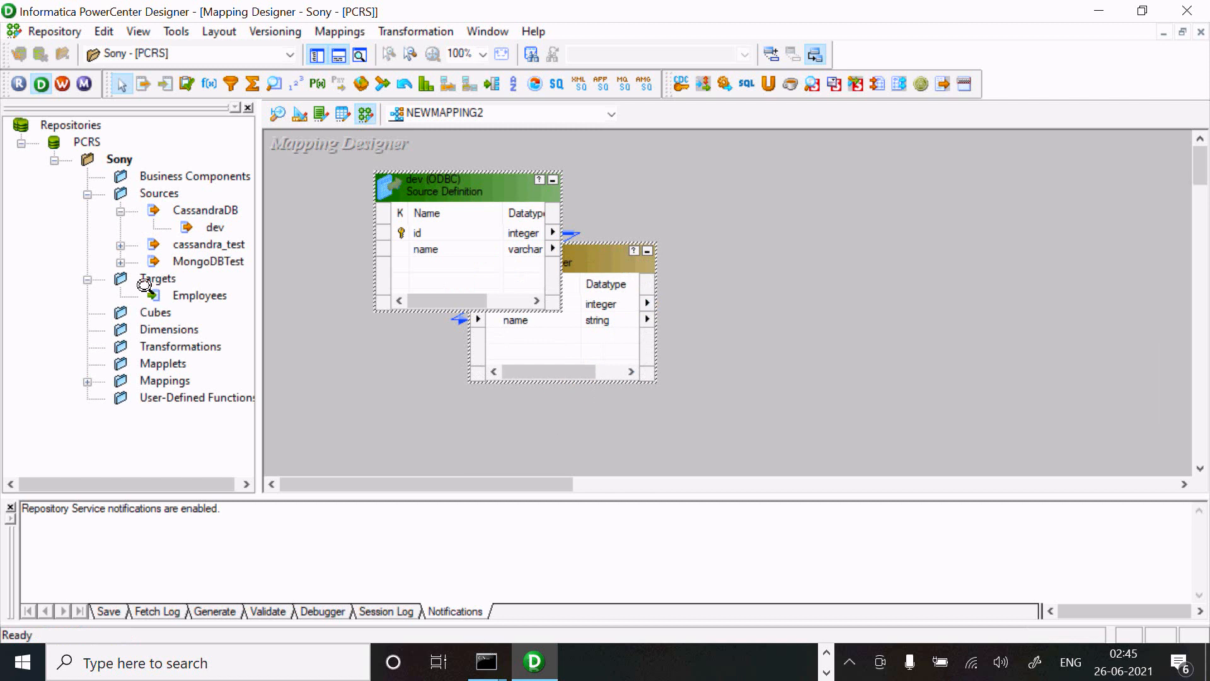
{"action": "left_click_drag", "start_coordinate": [189, 295], "coordinate": [836, 234]}
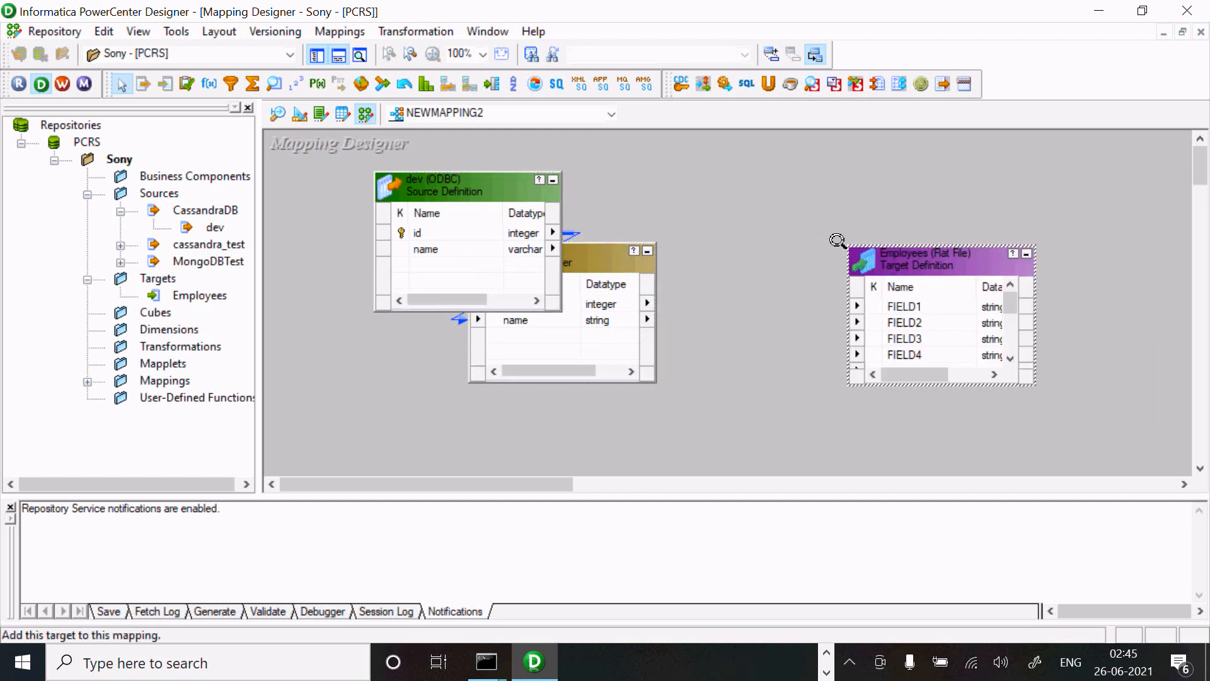
Link the id and name ports of SQ_dev to FIELD1 and FIELD2 of the Employees target.
{"action": "left_click", "coordinate": [605, 289]}
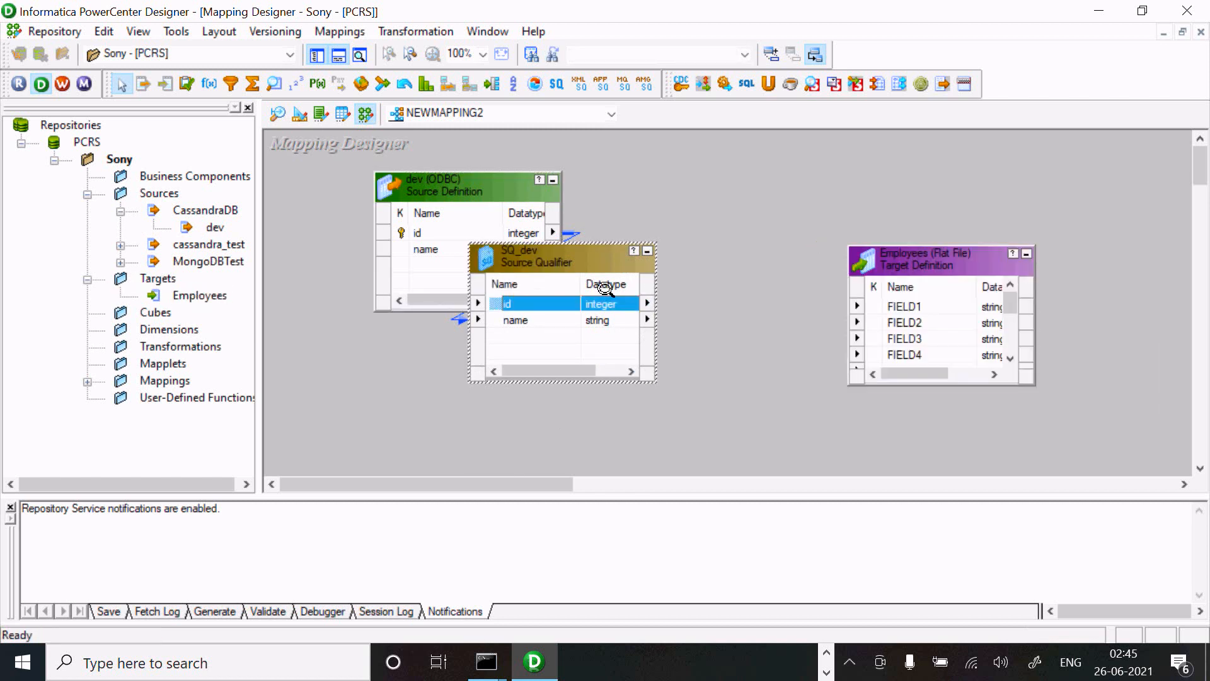
{"action": "right_click", "coordinate": [605, 289]}
{"action": "left_click", "coordinate": [659, 306]}
{"action": "left_click_drag", "start_coordinate": [535, 303], "coordinate": [885, 290]}
Save the mapping to the repository and check its validation result in the output log.
{"action": "left_click", "coordinate": [38, 31]}
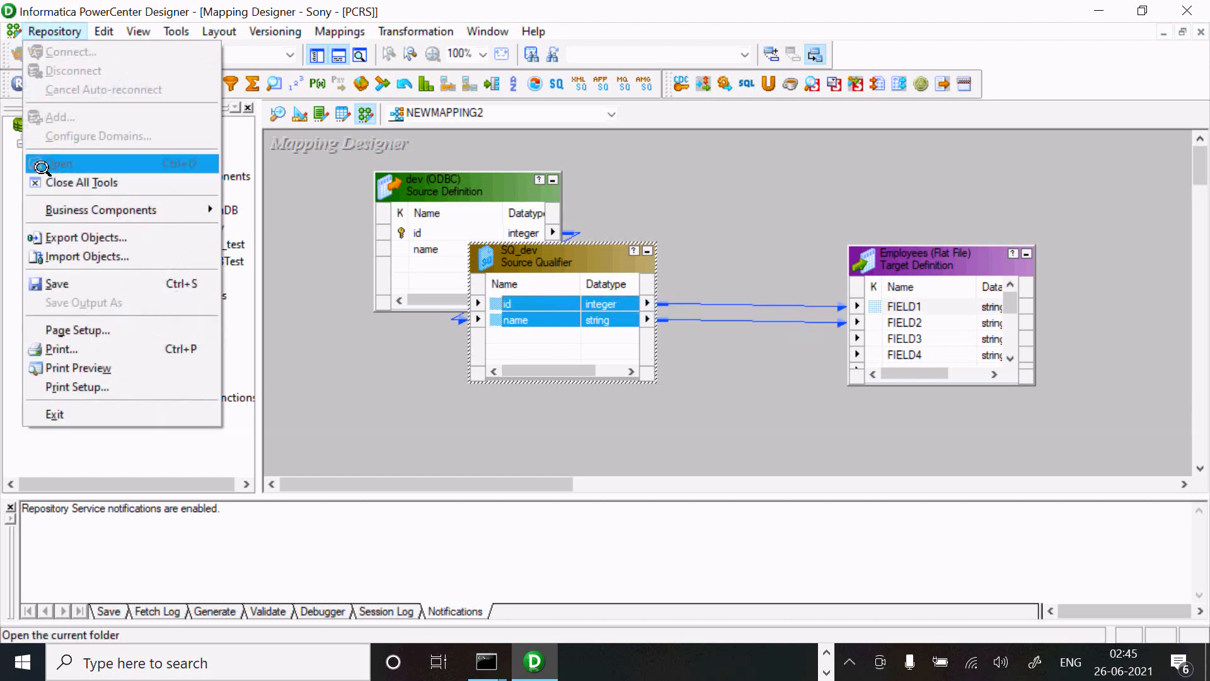
{"action": "left_click", "coordinate": [56, 283]}
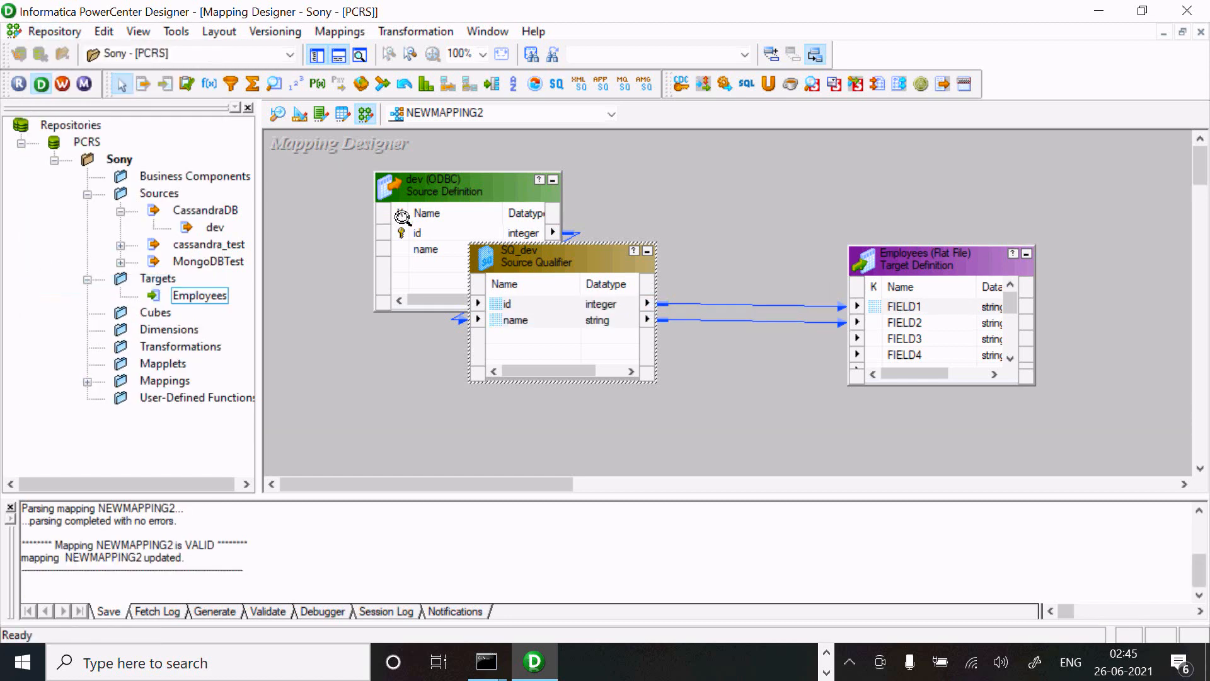
{"action": "left_click", "coordinate": [255, 543]}
{"action": "left_click", "coordinate": [687, 197]}
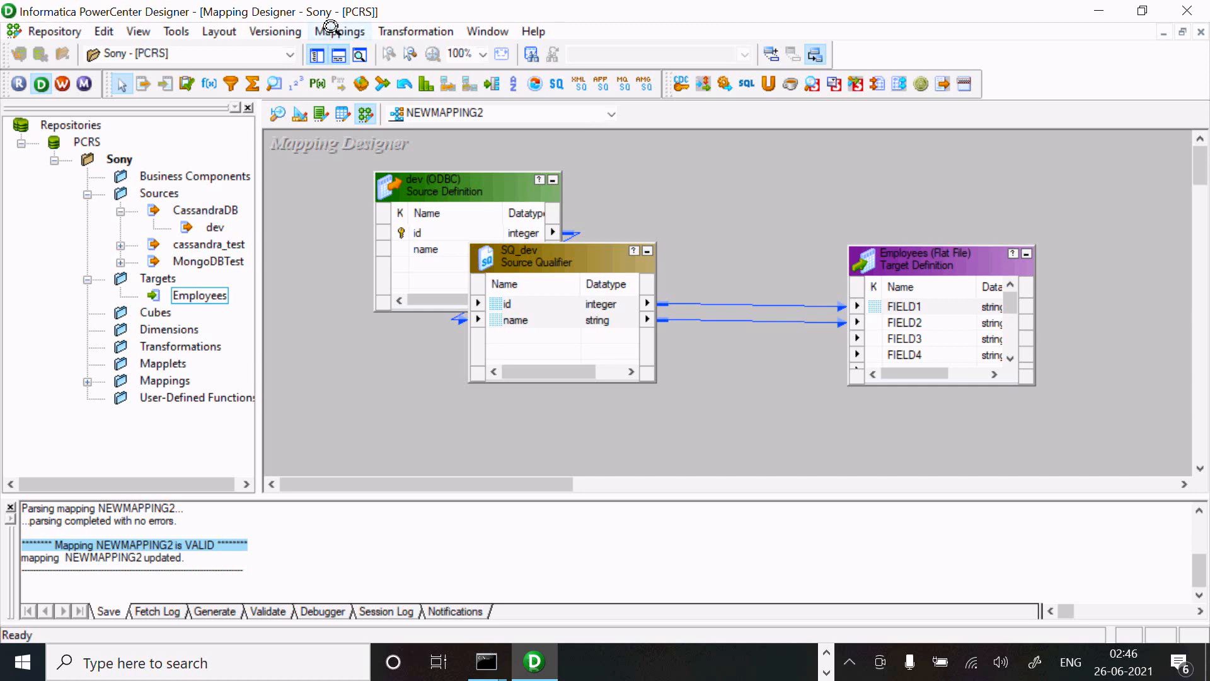
In the Source Analyzer, view the configured ODBC user data sources from the database import dialog, then cancel out.
{"action": "left_click", "coordinate": [278, 114]}
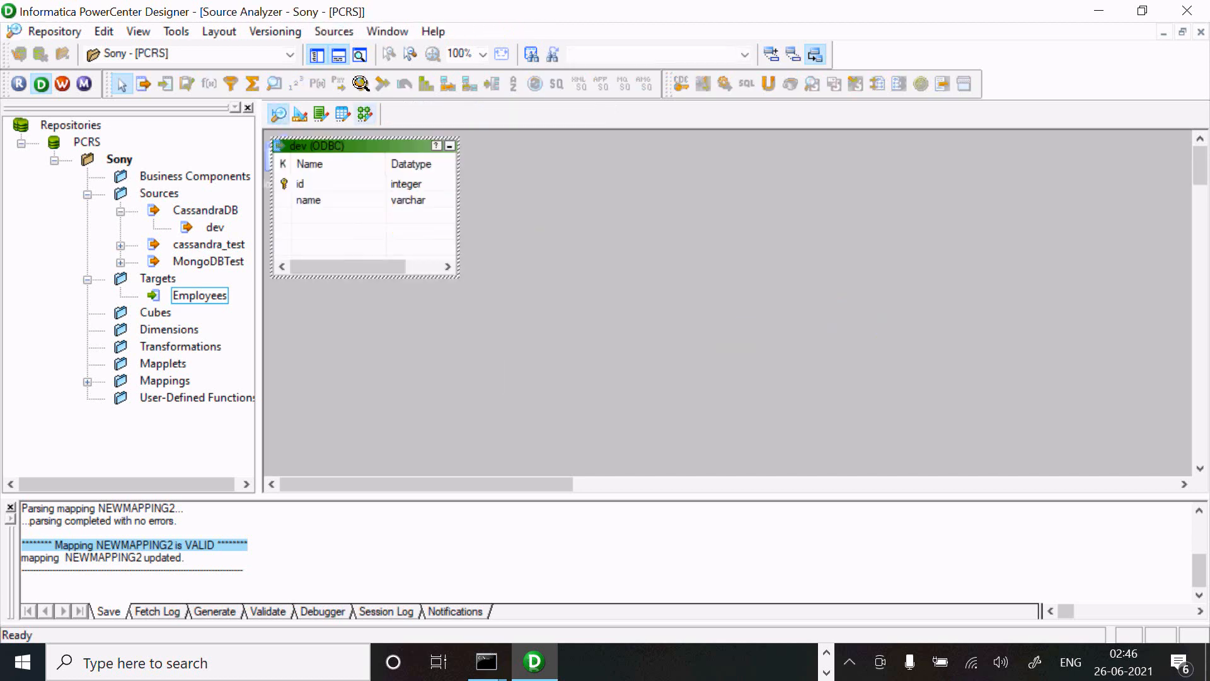
{"action": "left_click", "coordinate": [330, 30]}
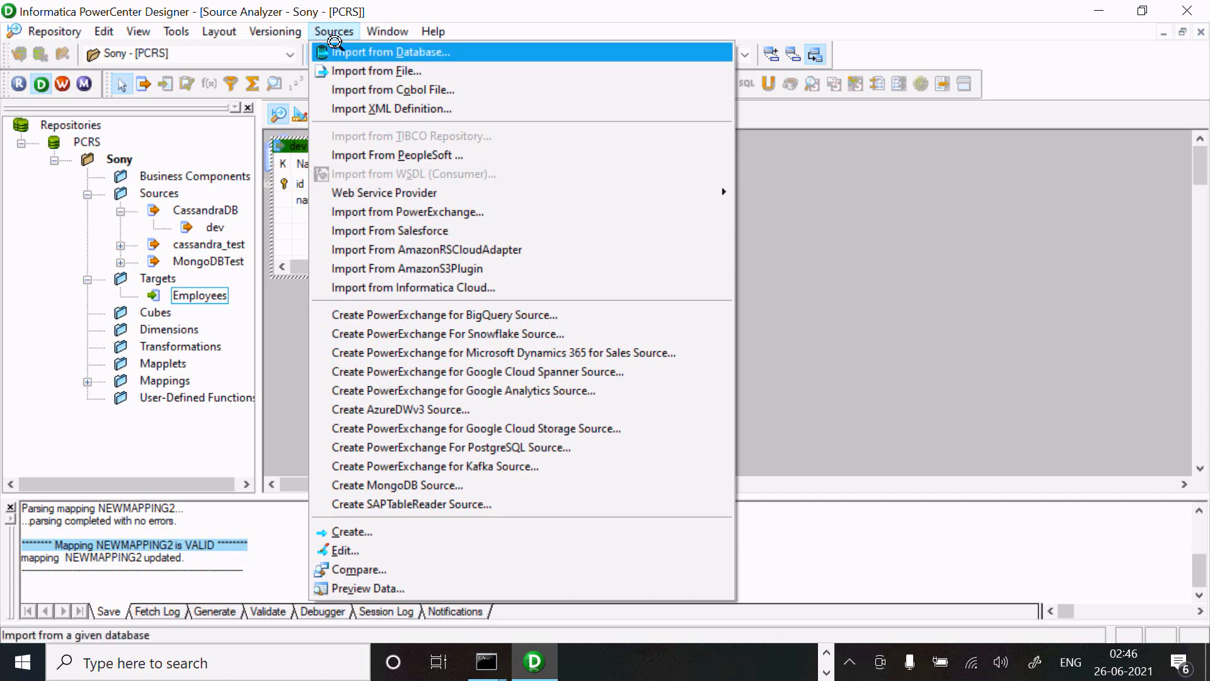
{"action": "left_click", "coordinate": [353, 51]}
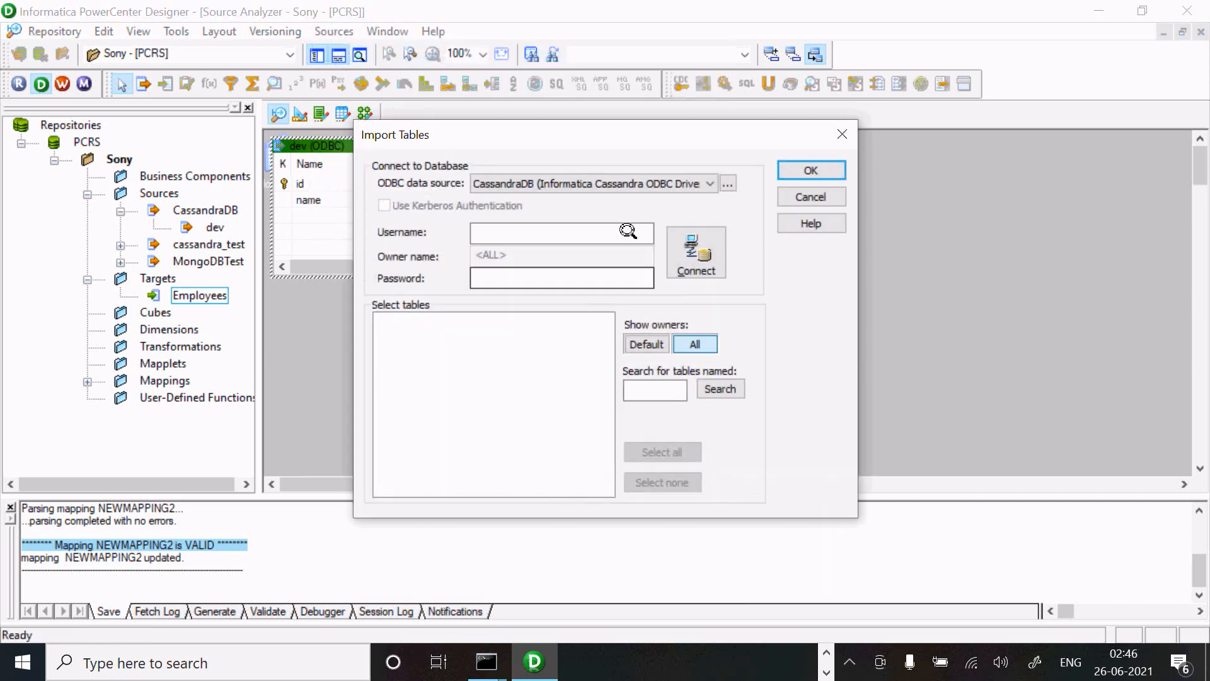
{"action": "left_click", "coordinate": [718, 175]}
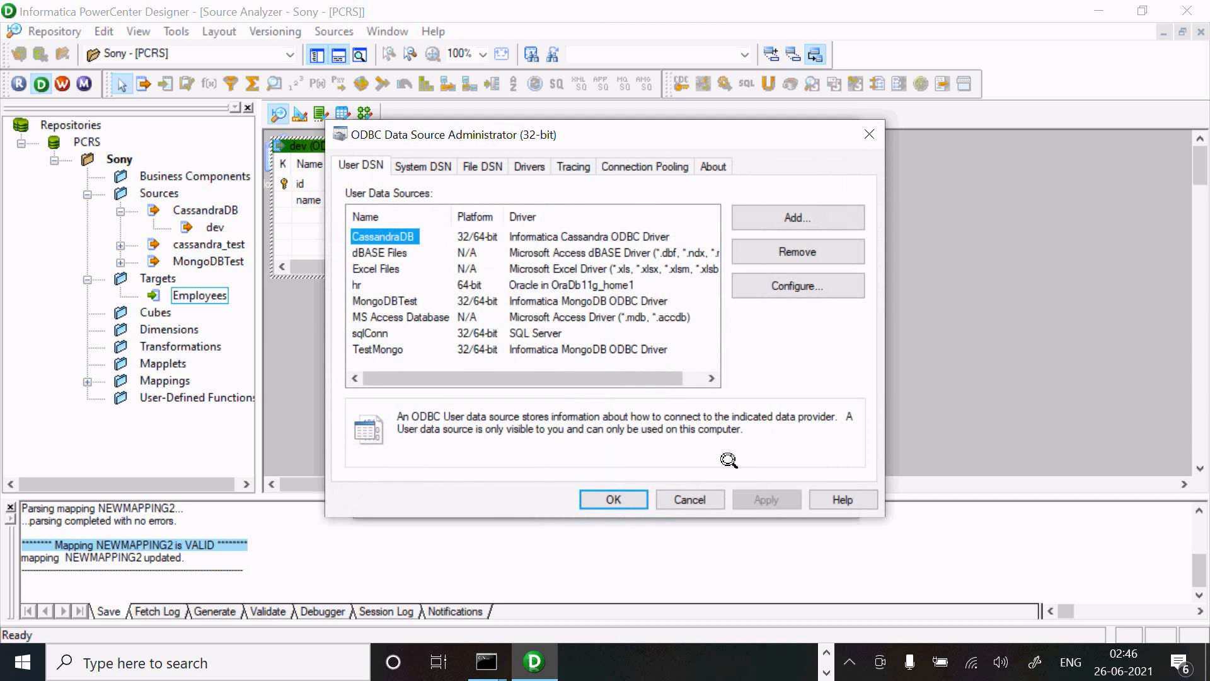
{"action": "left_click", "coordinate": [669, 494]}
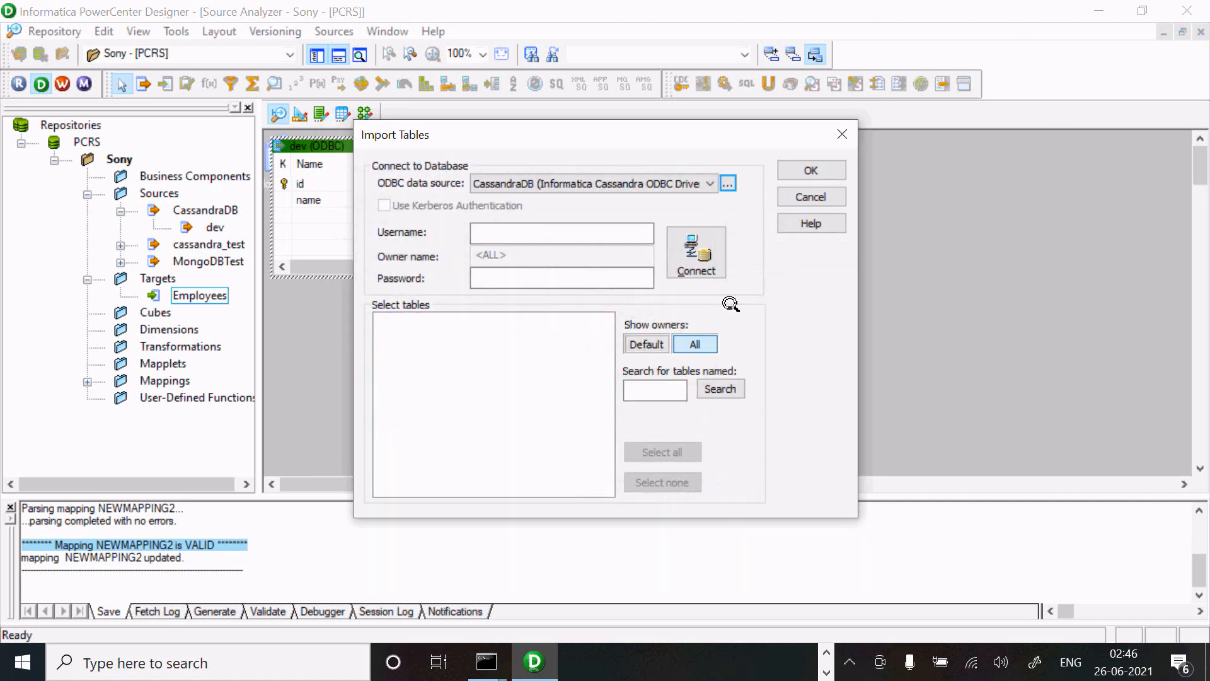
{"action": "left_click", "coordinate": [793, 195]}
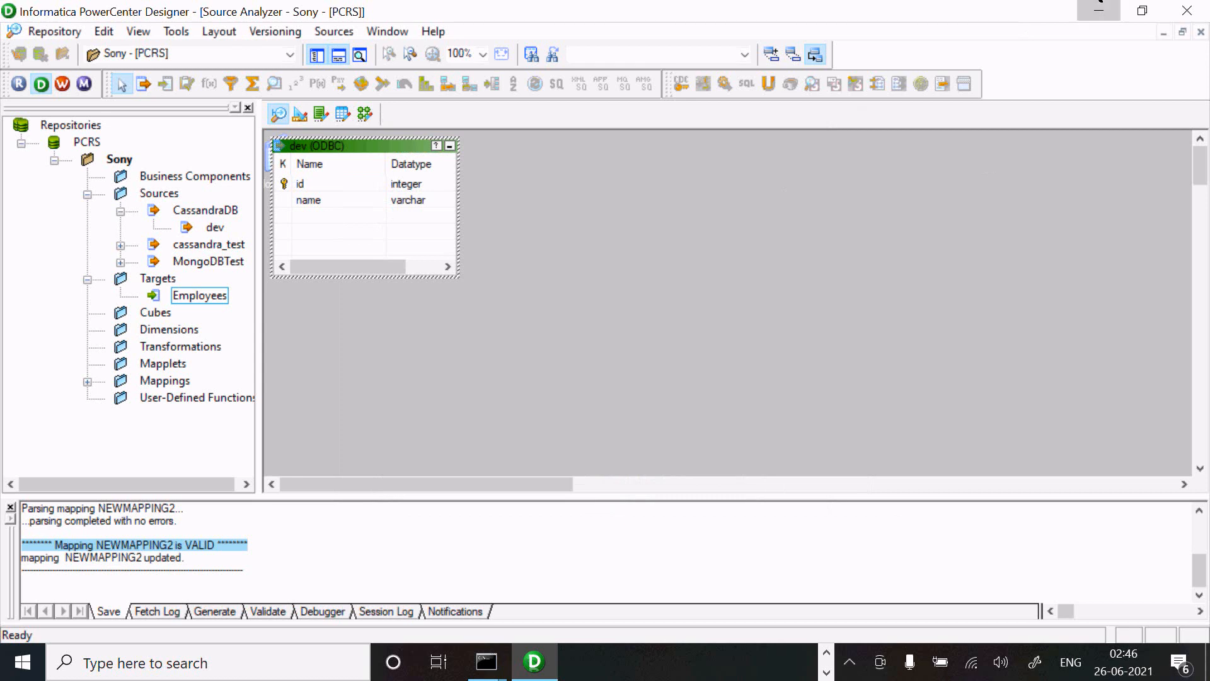
Minimize the PowerCenter windows and open ODBC Data Sources (32-bit) from the Control Panel's Administrative Tools.
{"action": "left_click", "coordinate": [1099, 11]}
{"action": "left_click", "coordinate": [1095, 200]}
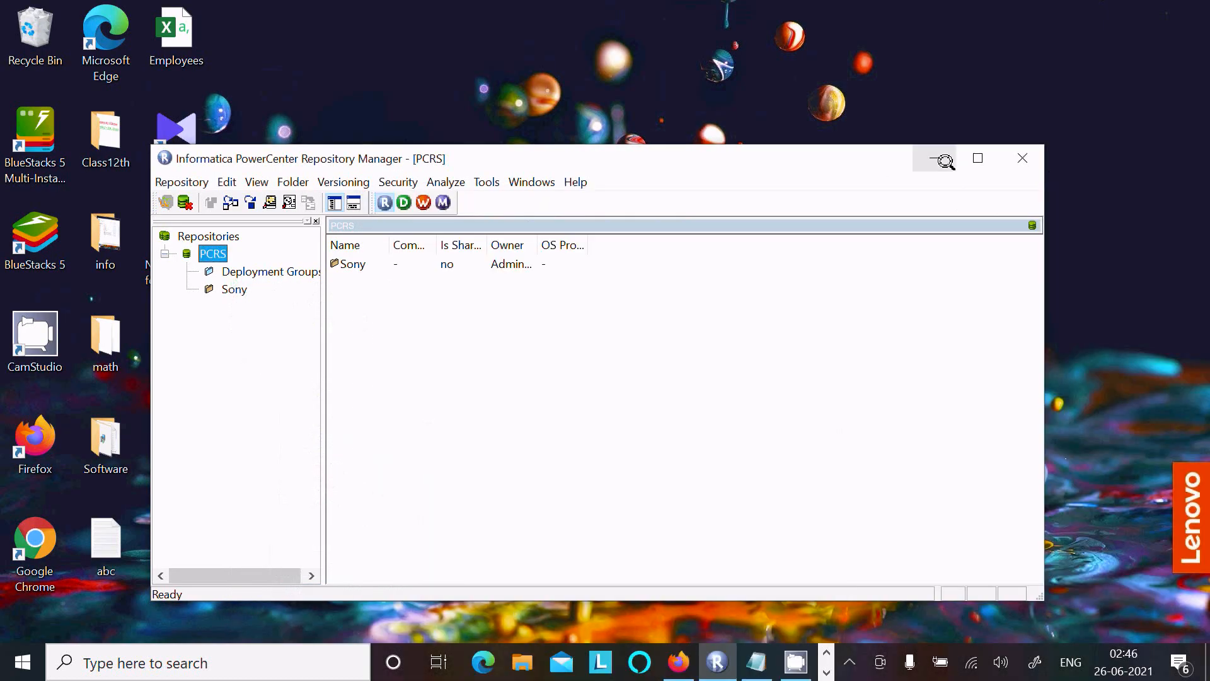
{"action": "left_click", "coordinate": [937, 158]}
{"action": "left_click", "coordinate": [199, 661]}
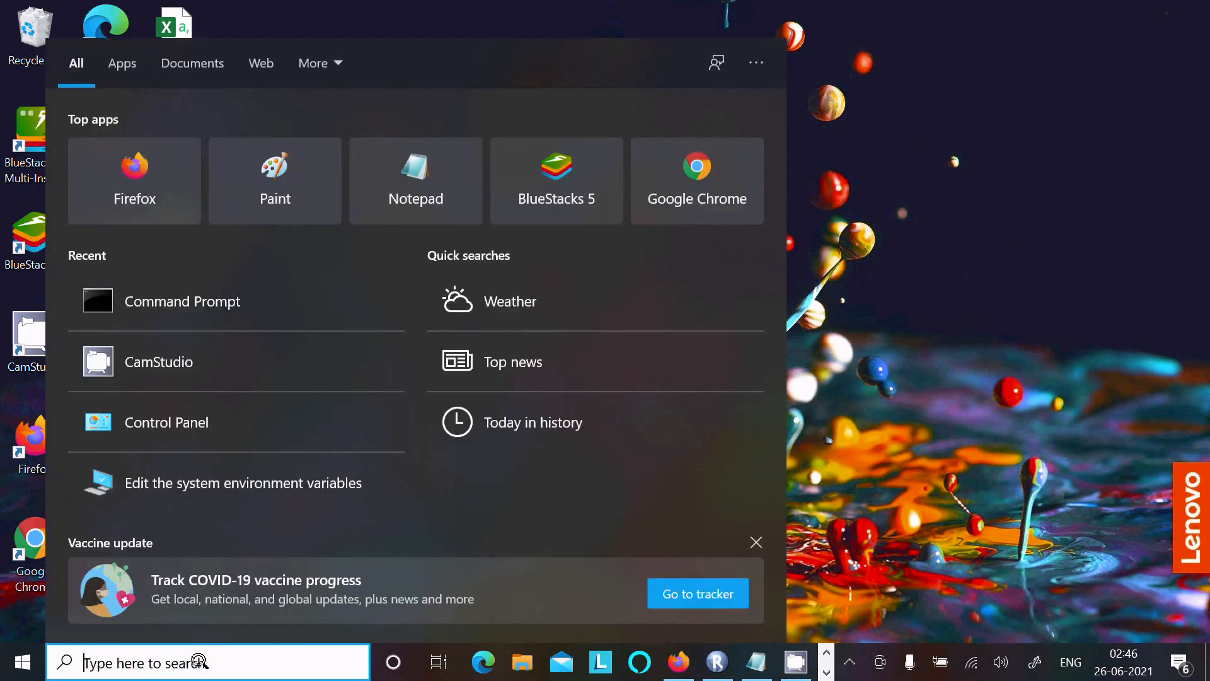
{"action": "type", "text": "contr"}
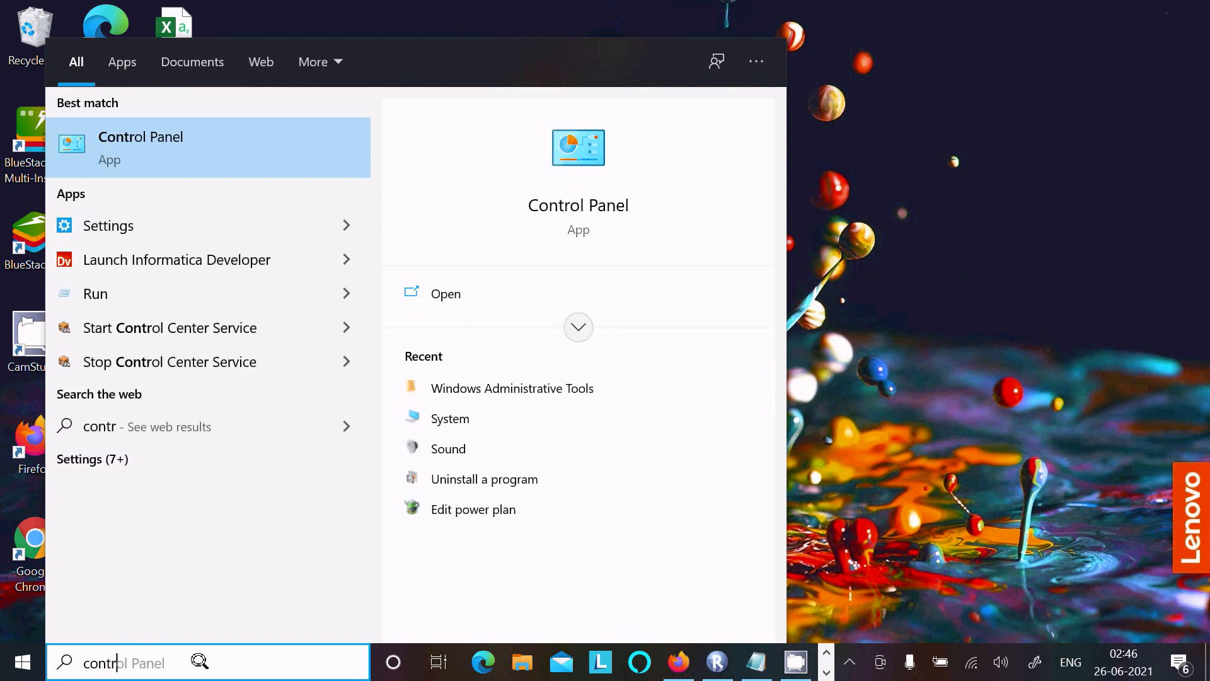
{"action": "key", "text": "Return"}
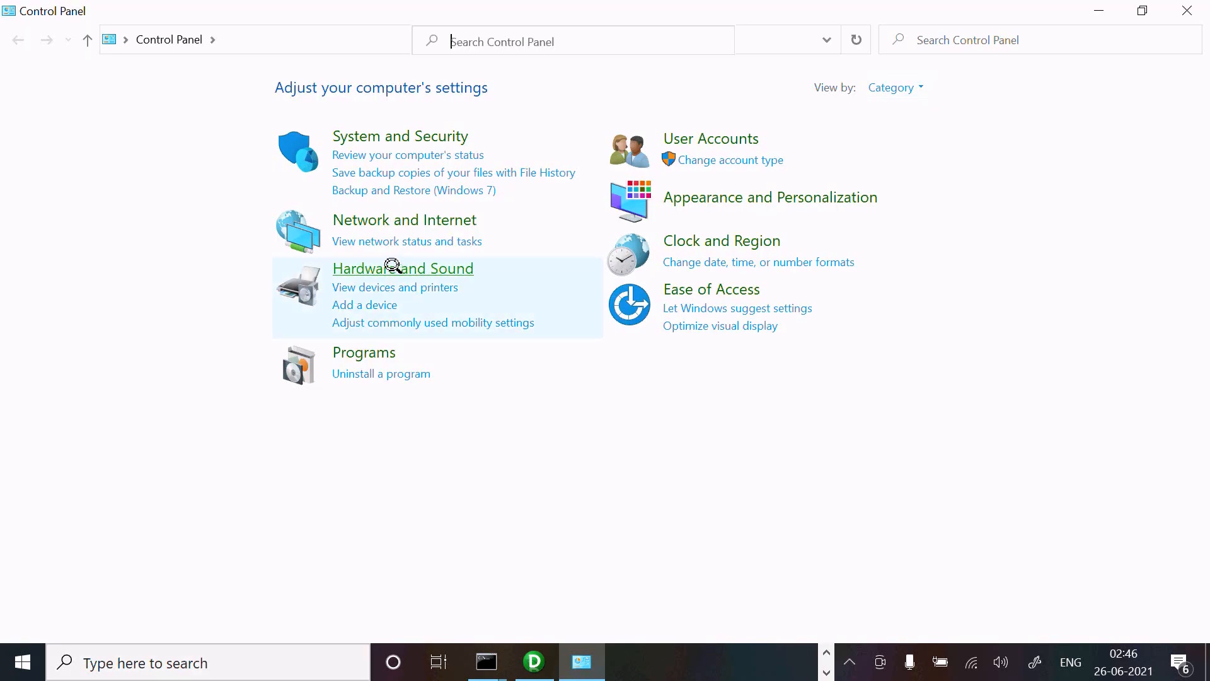
{"action": "left_click", "coordinate": [378, 136]}
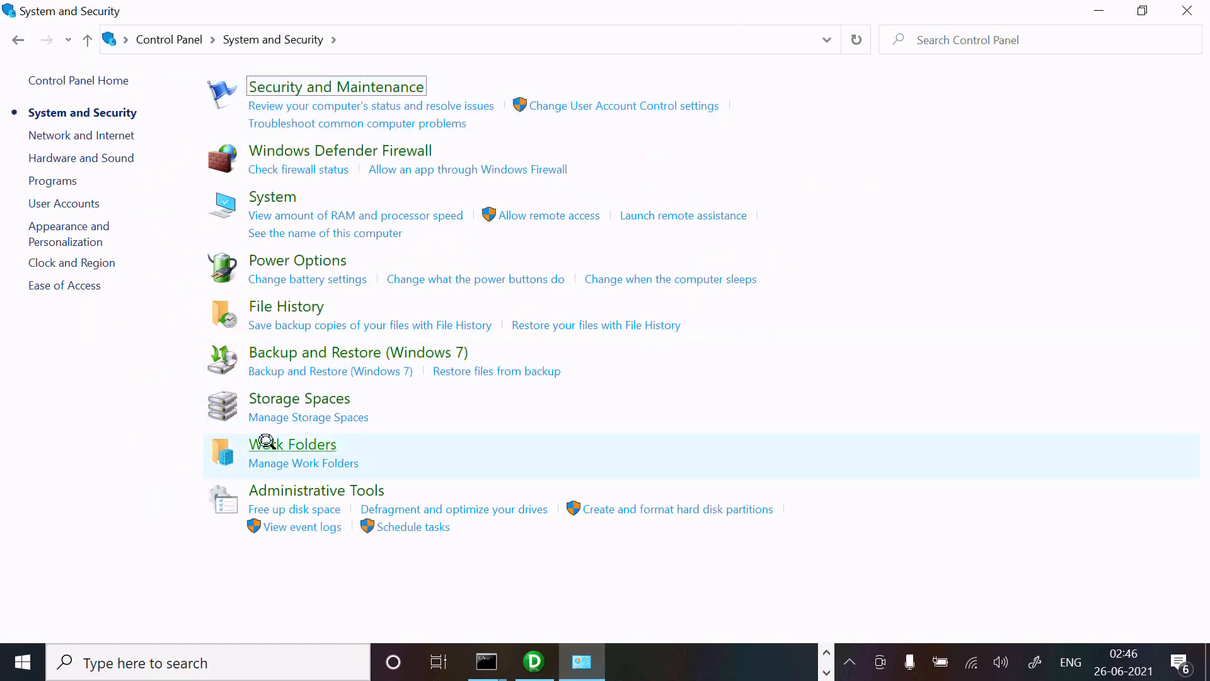
{"action": "left_click", "coordinate": [285, 482]}
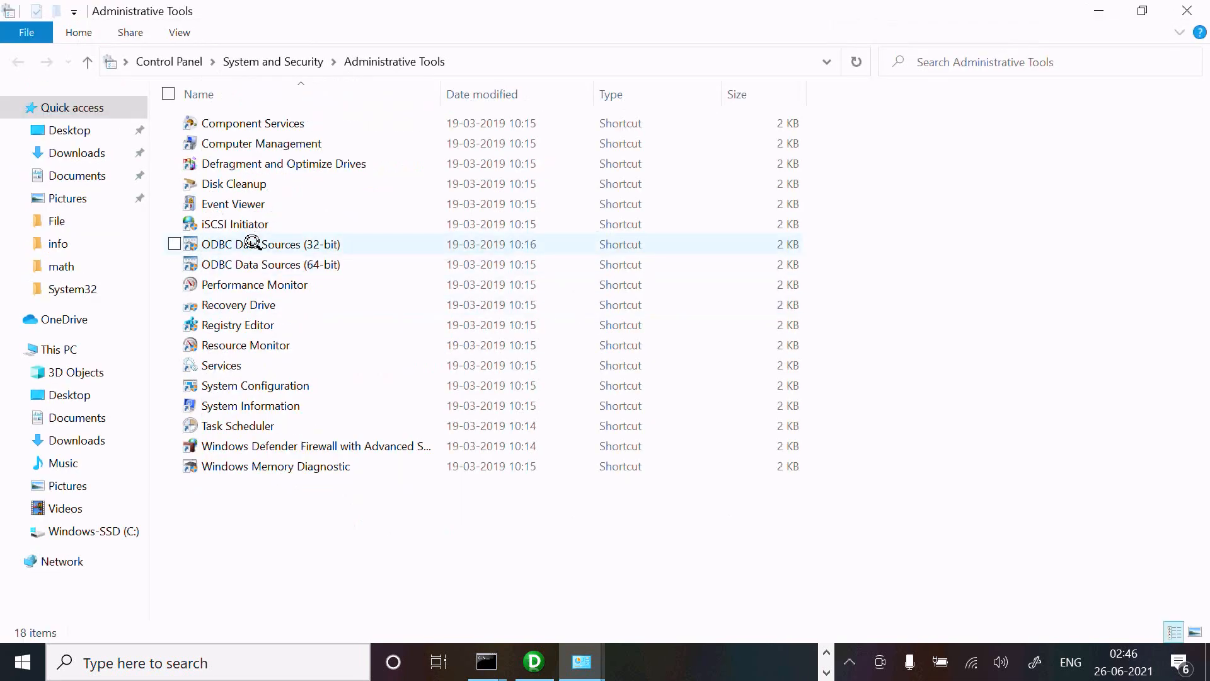
{"action": "double_click", "coordinate": [298, 243]}
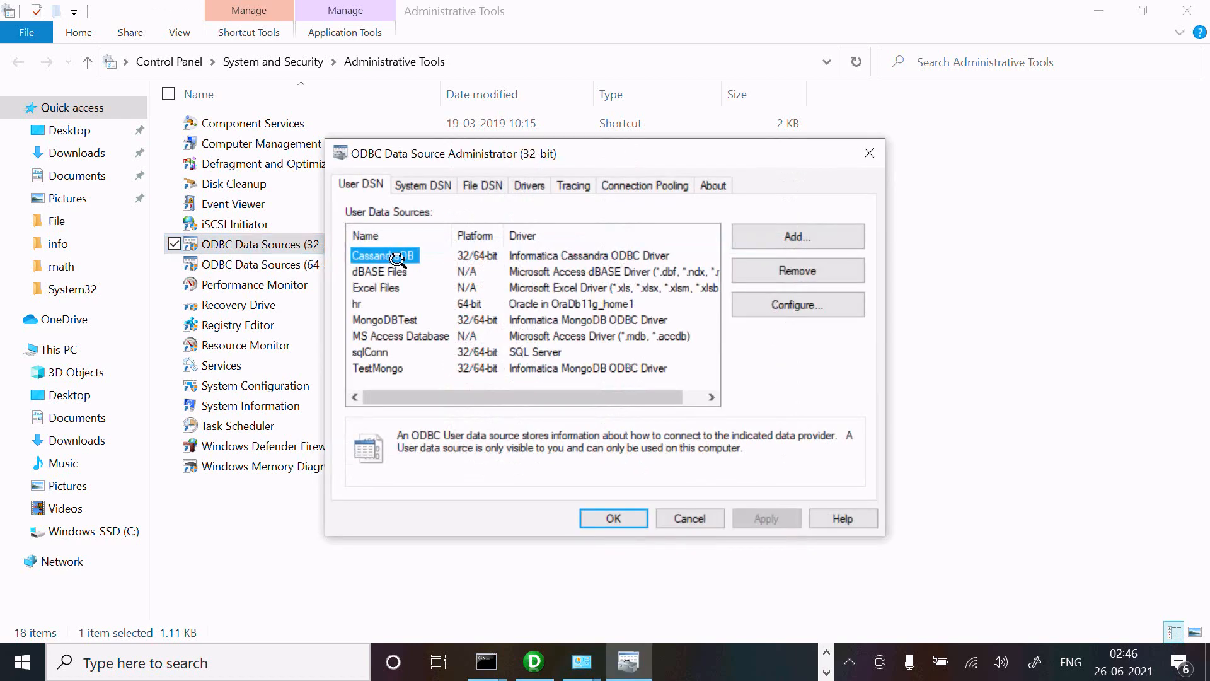
Add a user data source based on the Informatica Cassandra ODBC Driver.
{"action": "left_click", "coordinate": [813, 235]}
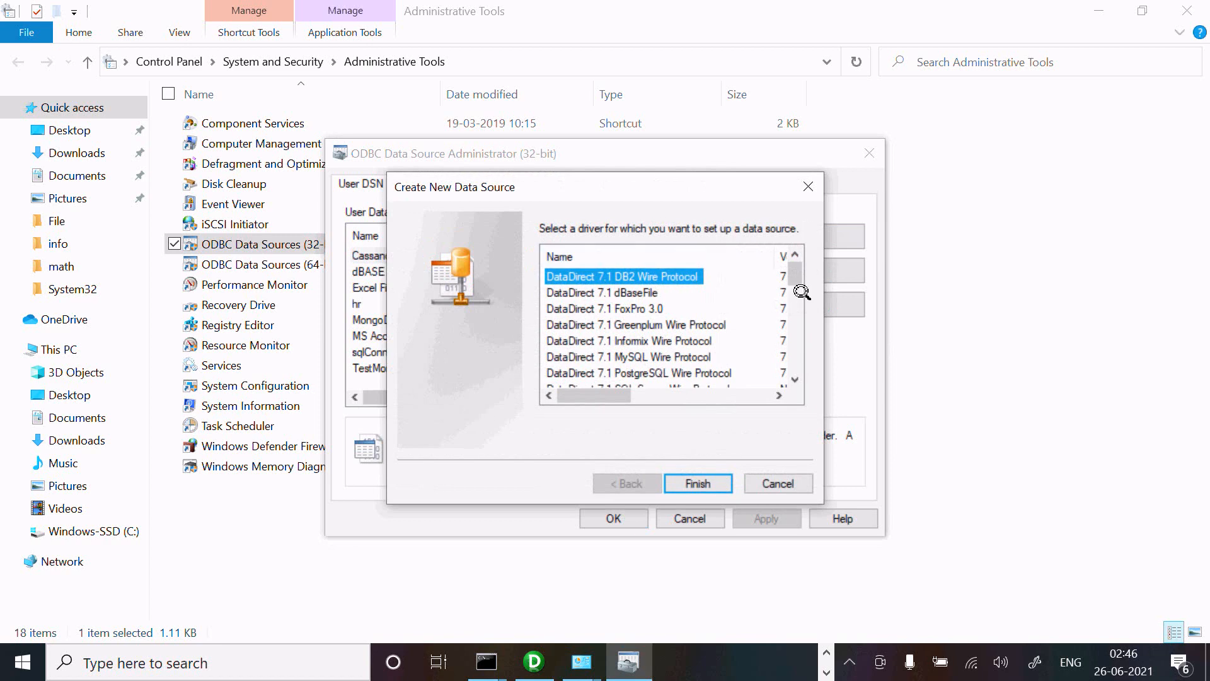
{"action": "left_click_drag", "start_coordinate": [795, 280], "coordinate": [791, 322]}
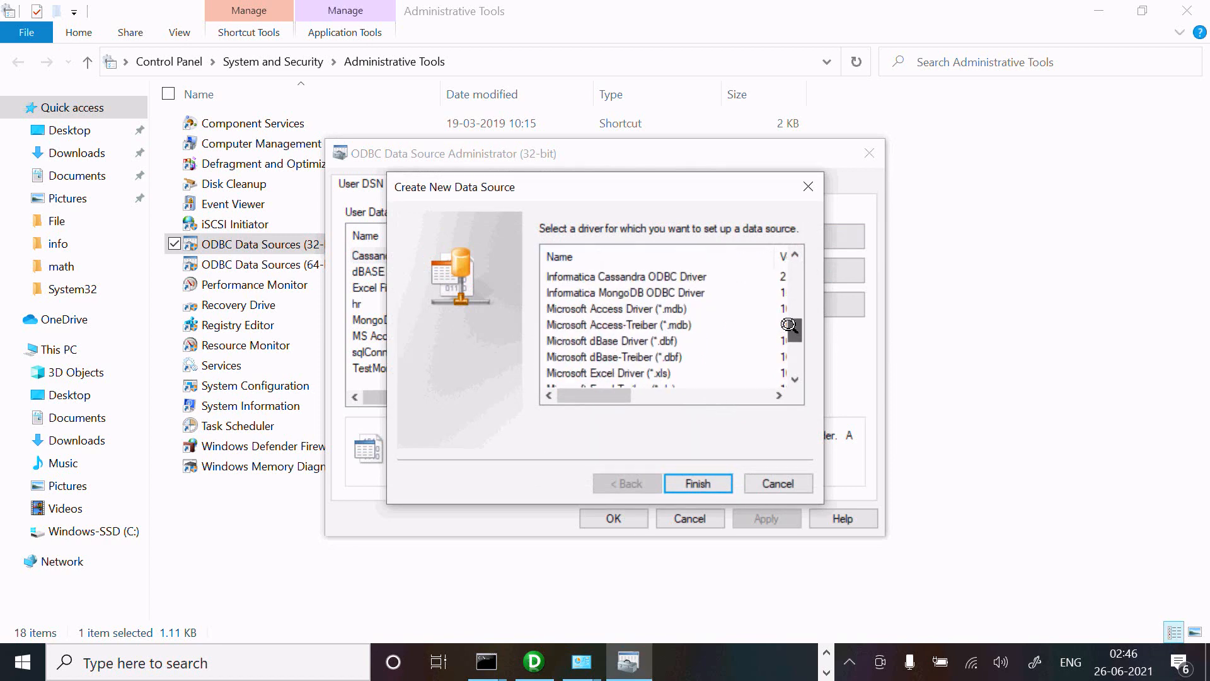
{"action": "left_click", "coordinate": [620, 275]}
{"action": "left_click", "coordinate": [687, 483]}
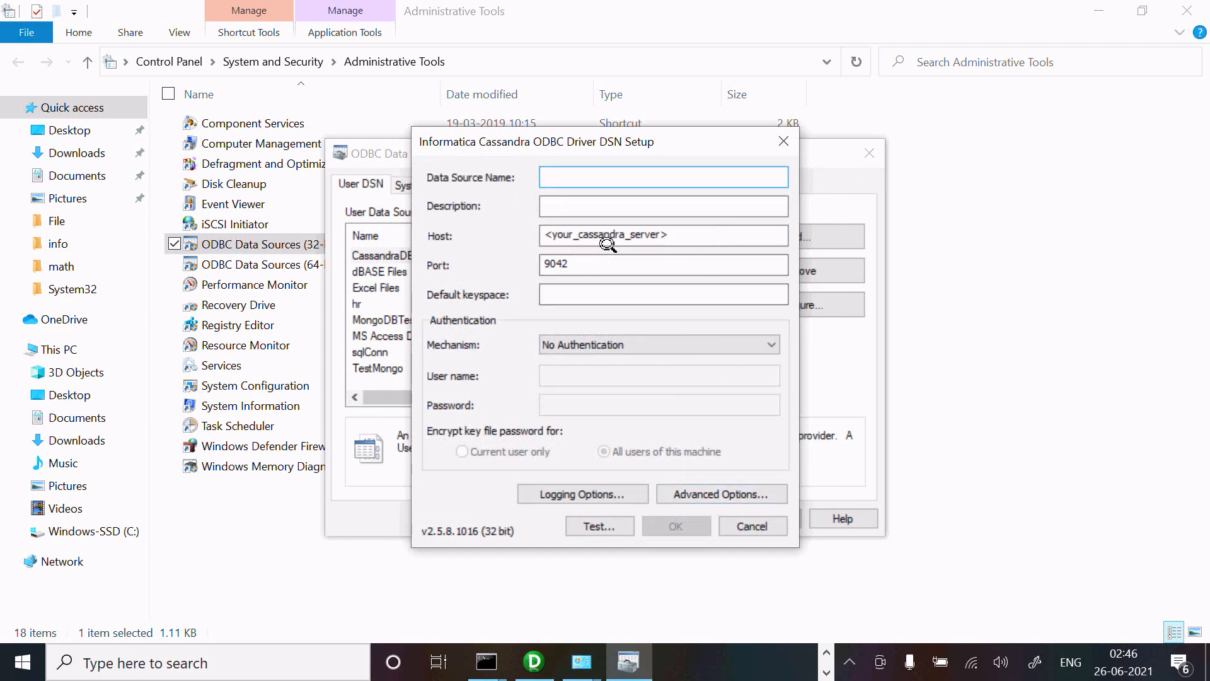
Name the data source cassandraT and set its host to localhost.
{"action": "type", "text": "cassandraT"}
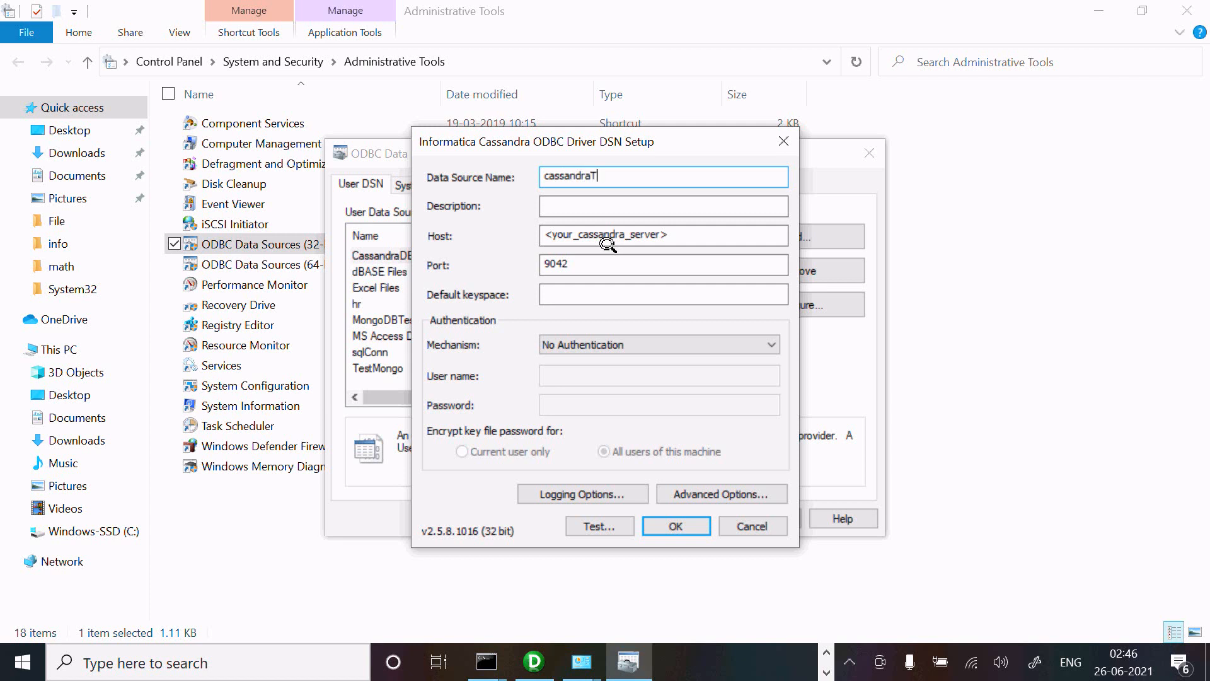
{"action": "double_click", "coordinate": [632, 235]}
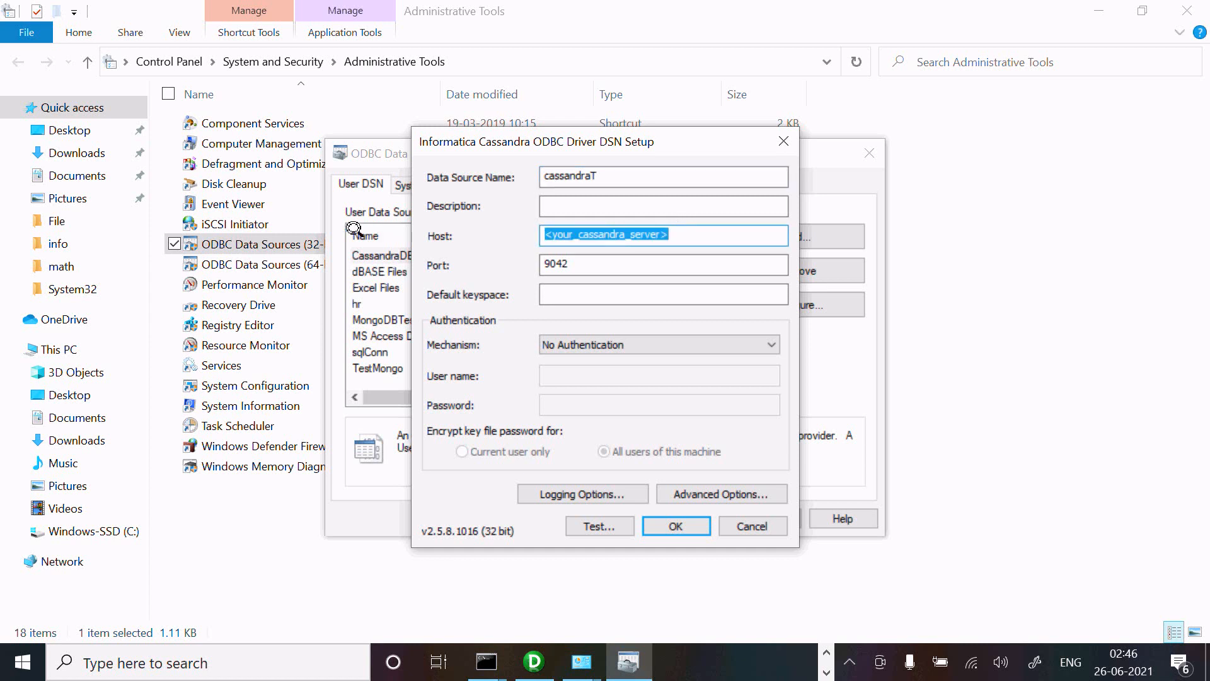
{"action": "type", "text": "localhost"}
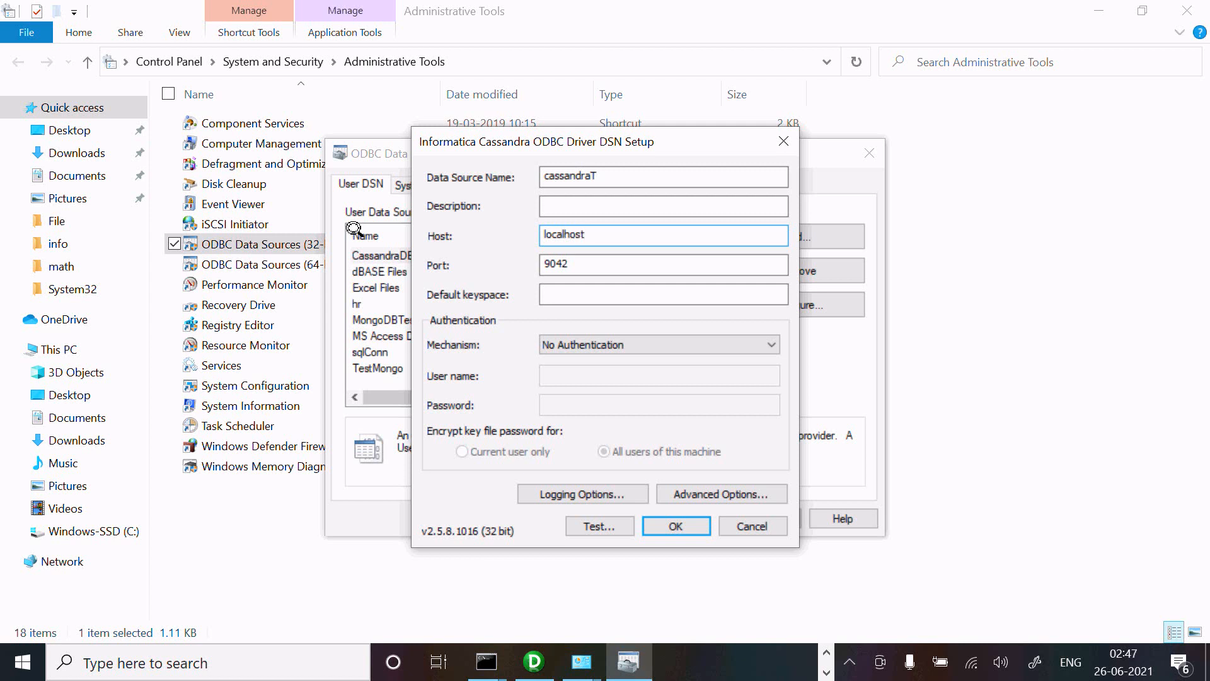
Look up the keyspace names in the cqlsh Command Prompt and set the default keyspace to system.
{"action": "left_click", "coordinate": [563, 292]}
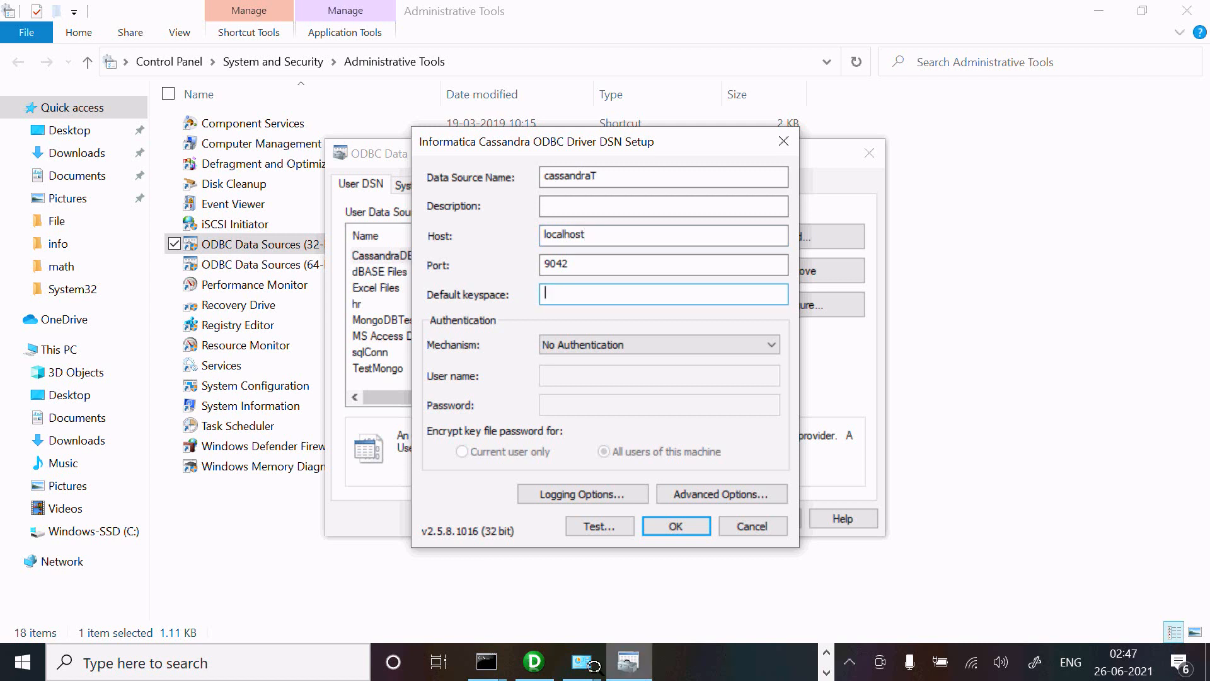
{"action": "left_click", "coordinate": [486, 661]}
{"action": "left_click", "coordinate": [541, 589]}
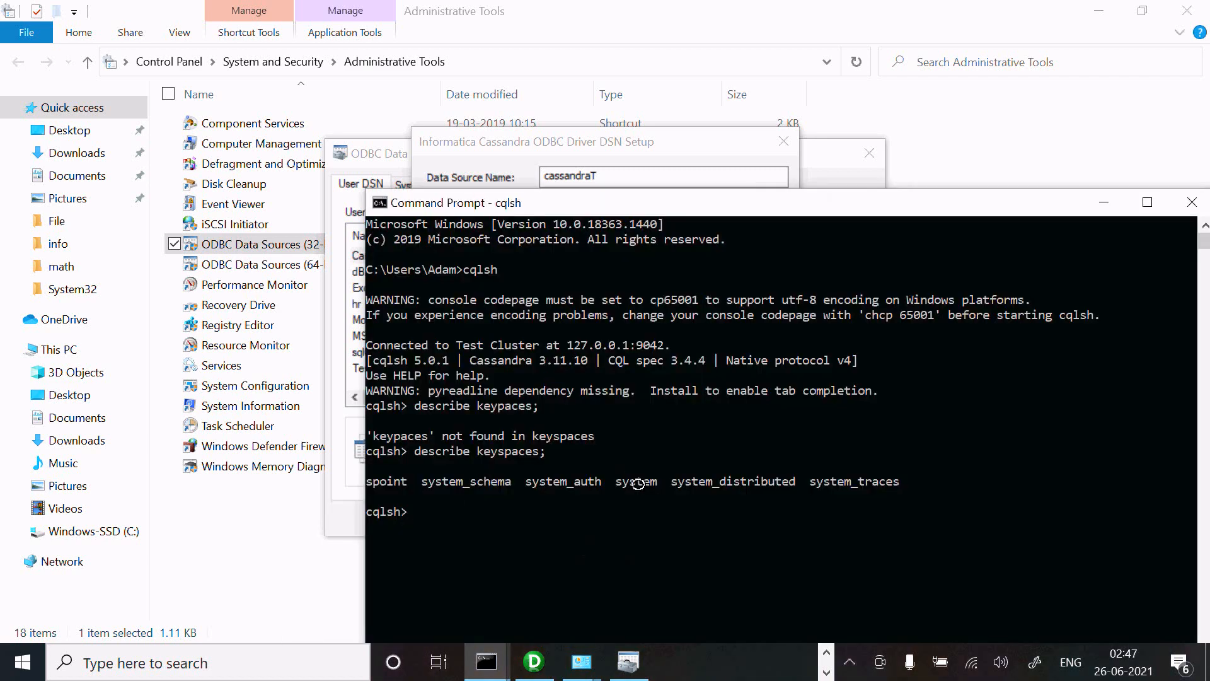
{"action": "left_click", "coordinate": [1103, 202]}
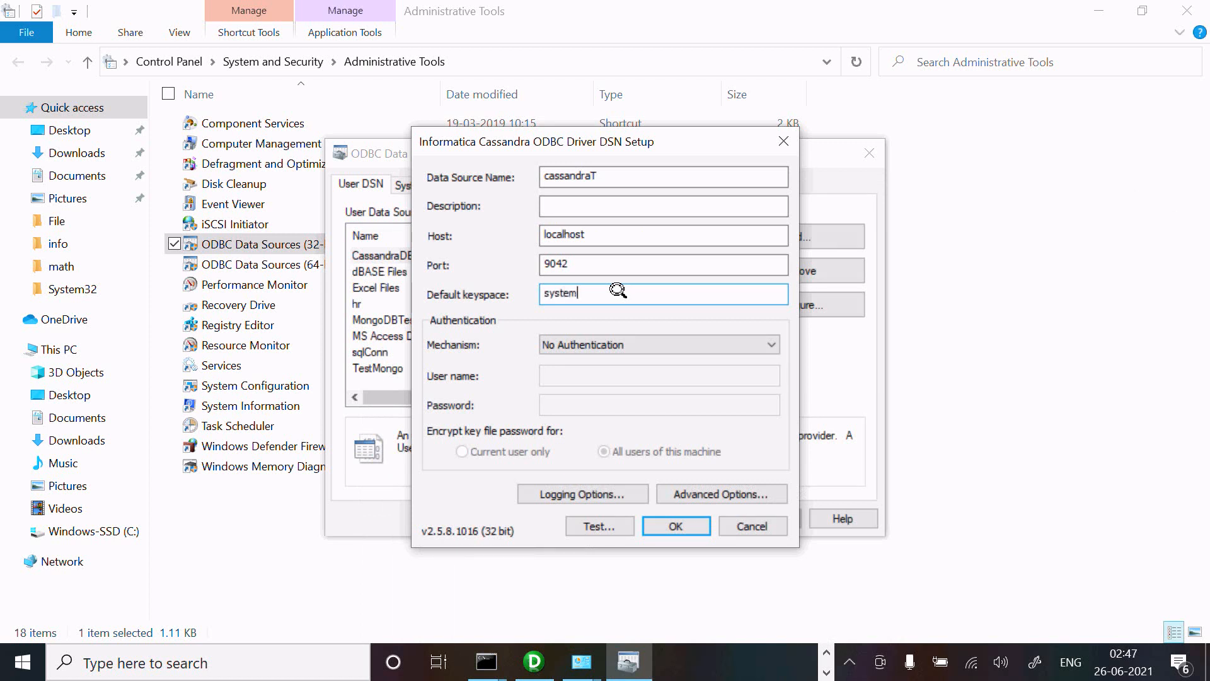
Test the cassandraT connection, save the data source and close the ODBC Data Source Administrator.
{"action": "left_click", "coordinate": [578, 515]}
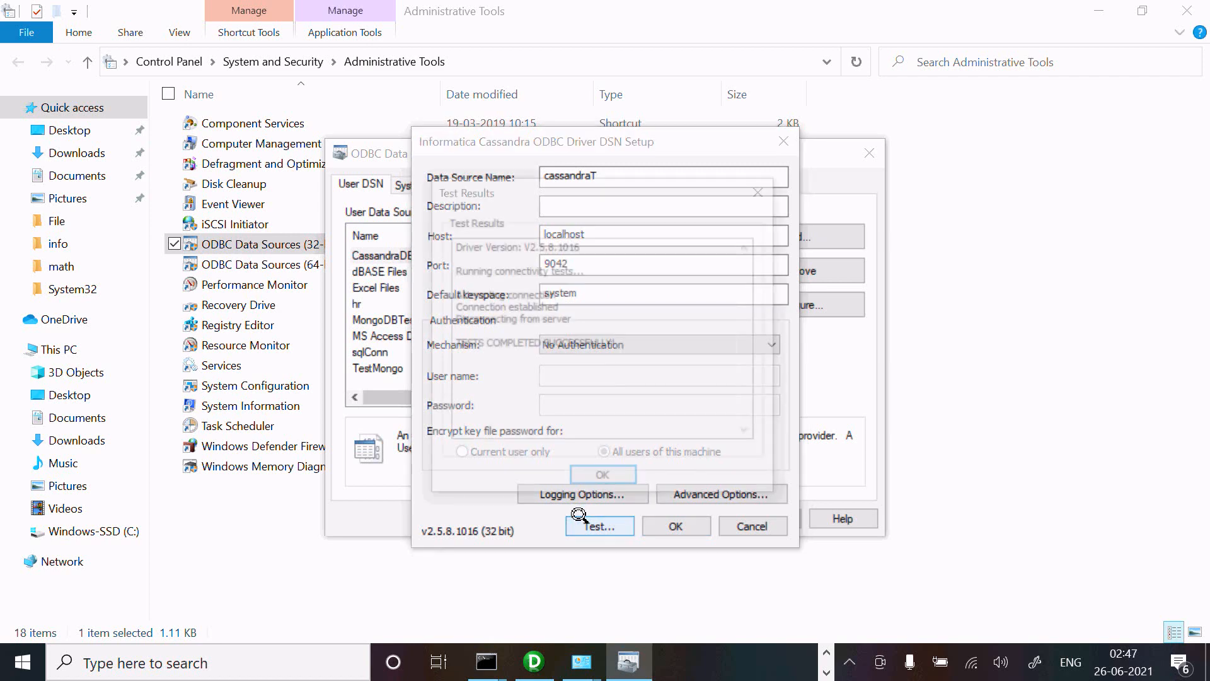
{"action": "left_click", "coordinate": [606, 480]}
{"action": "left_click", "coordinate": [662, 522]}
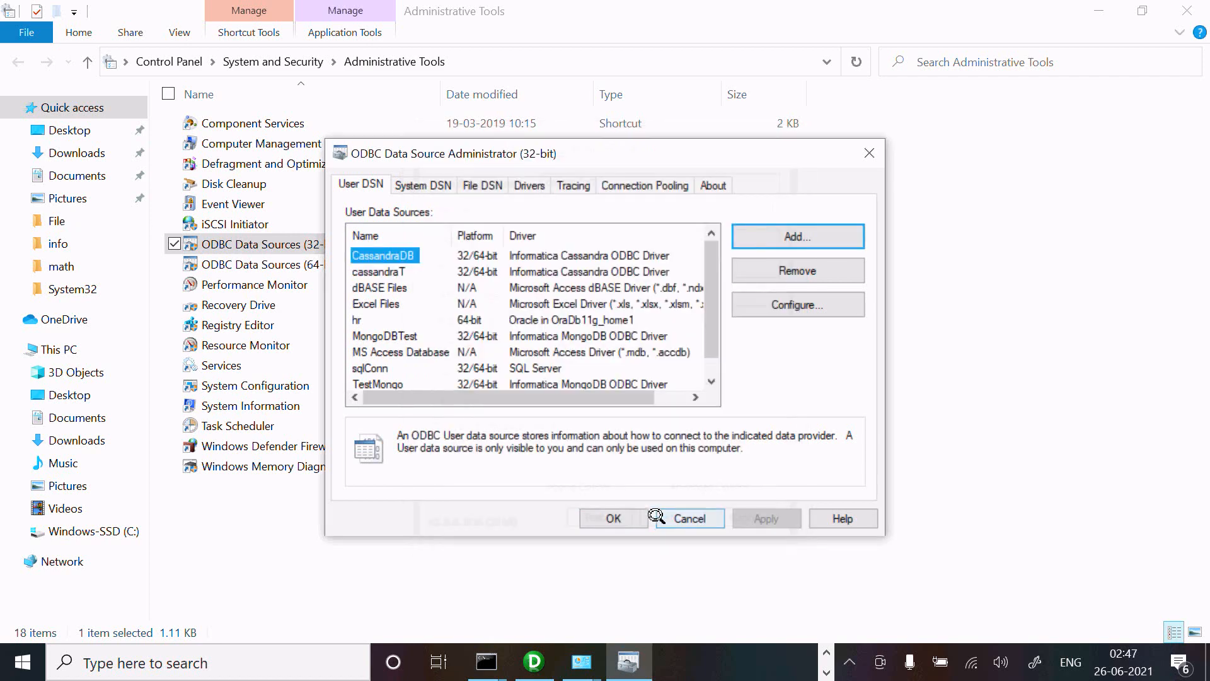
{"action": "left_click", "coordinate": [595, 515]}
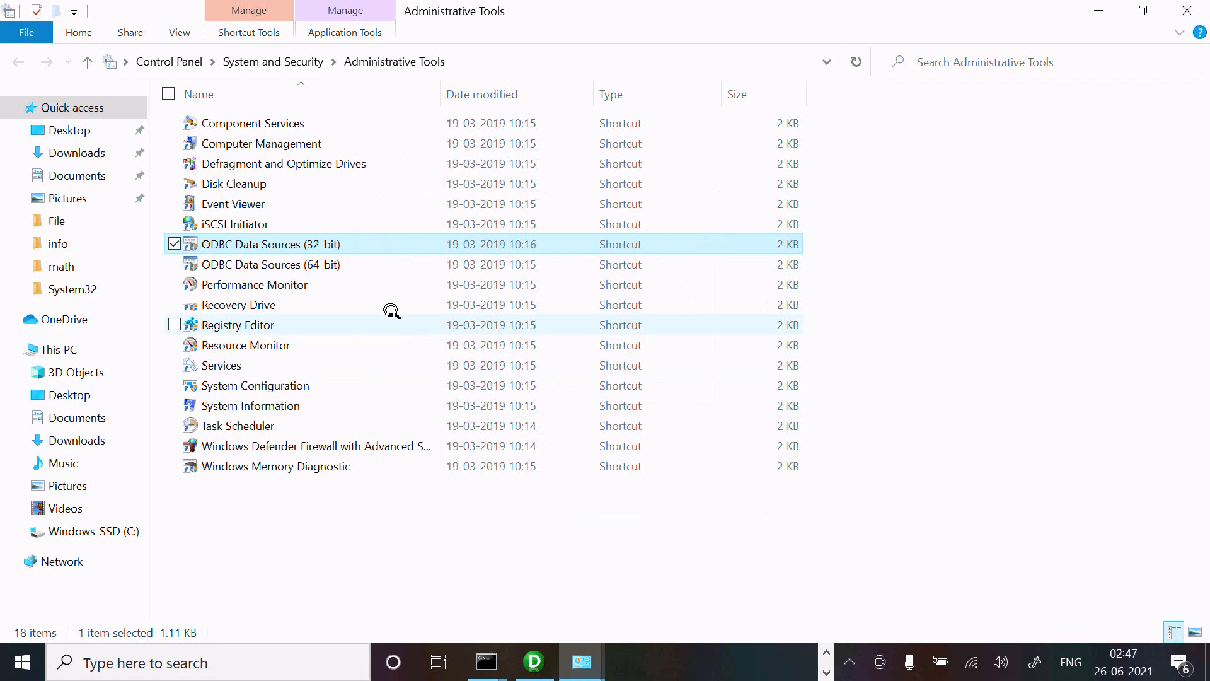
Close the Administrative Tools and Control Panel windows and switch to PowerCenter Repository Manager.
{"action": "left_click", "coordinate": [1190, 5]}
{"action": "left_click", "coordinate": [1187, 10]}
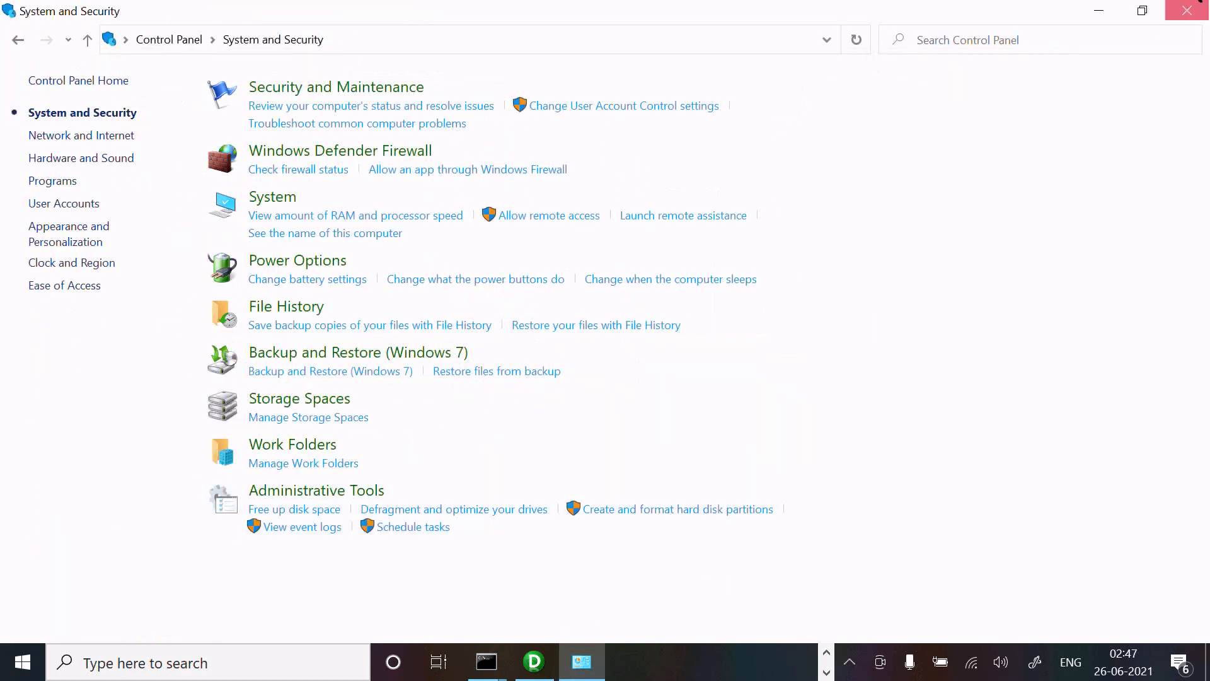
{"action": "left_click", "coordinate": [716, 656]}
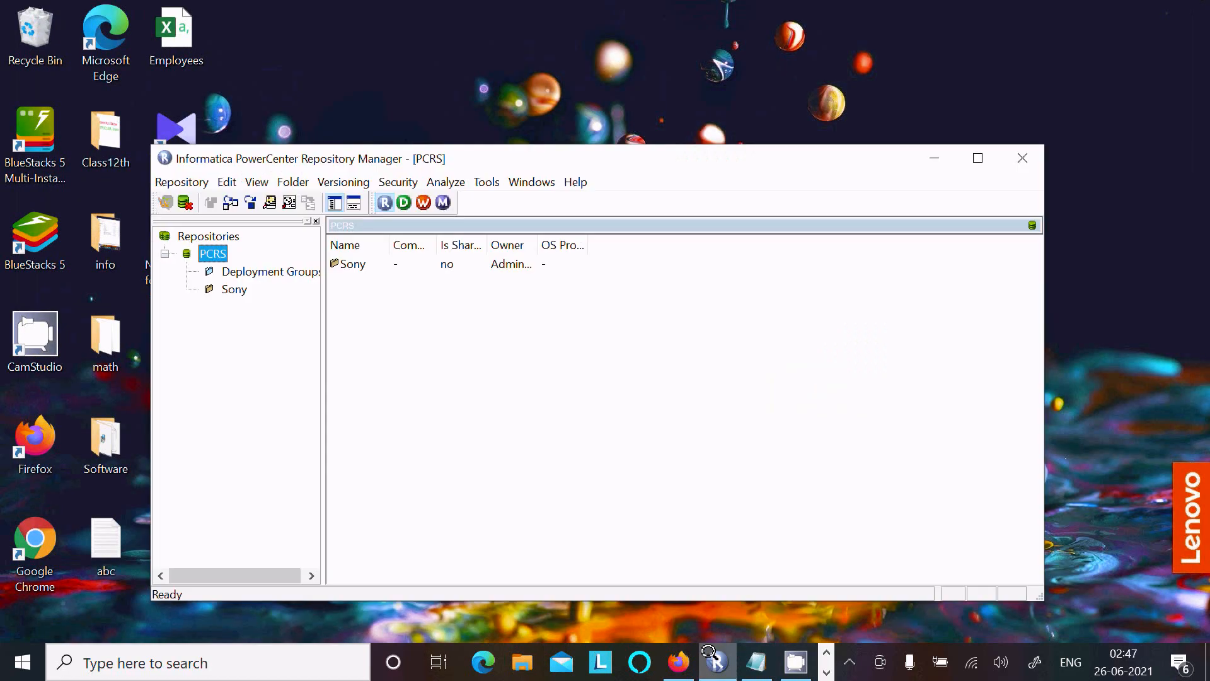
Switch to PowerCenter Designer and connect a source import from database to the cassandraT ODBC data source.
{"action": "left_click", "coordinate": [397, 196]}
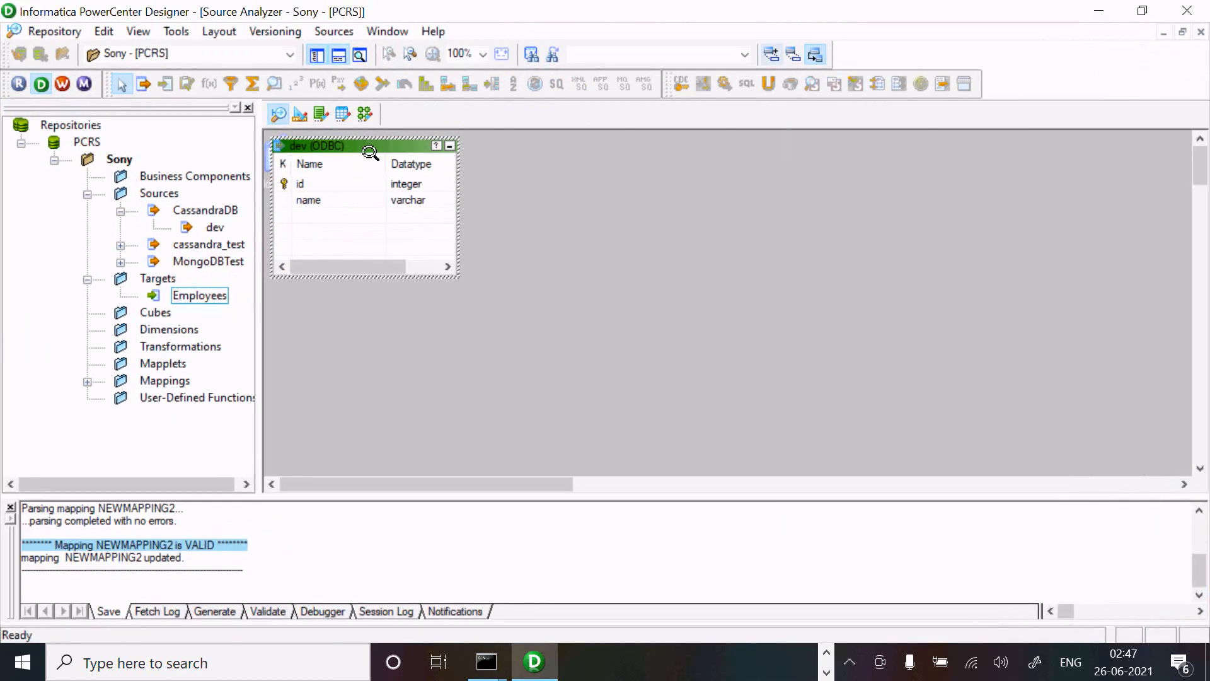
{"action": "left_click", "coordinate": [334, 31]}
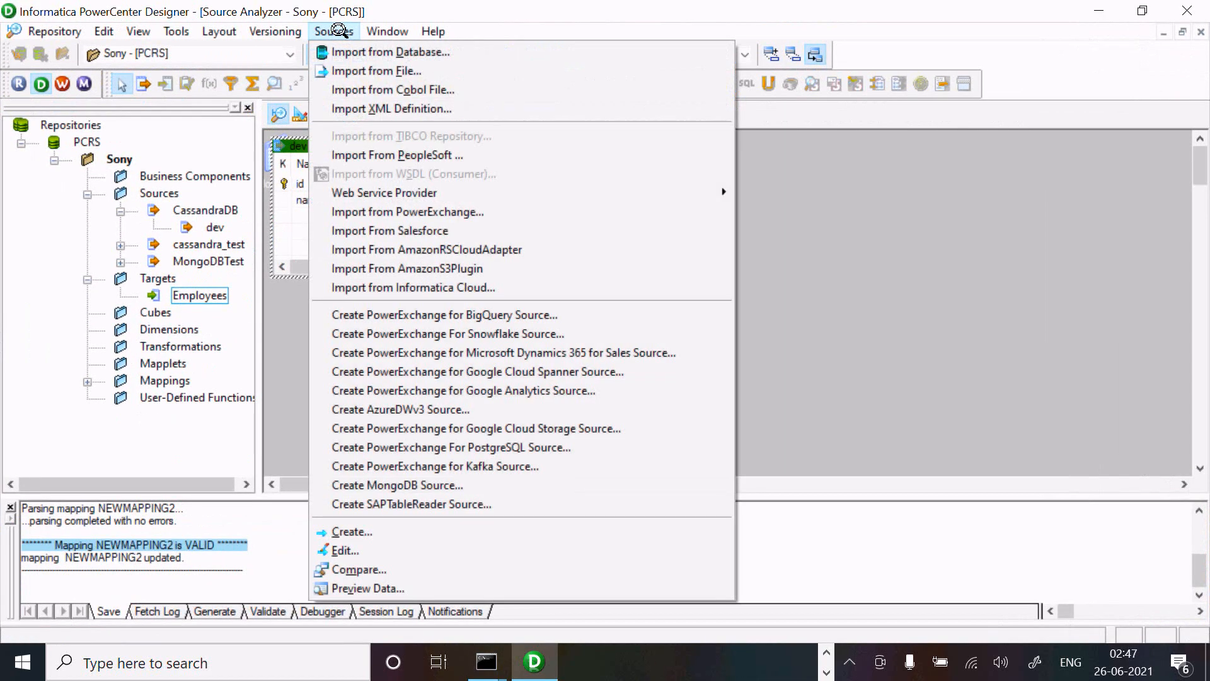
{"action": "left_click", "coordinate": [343, 50]}
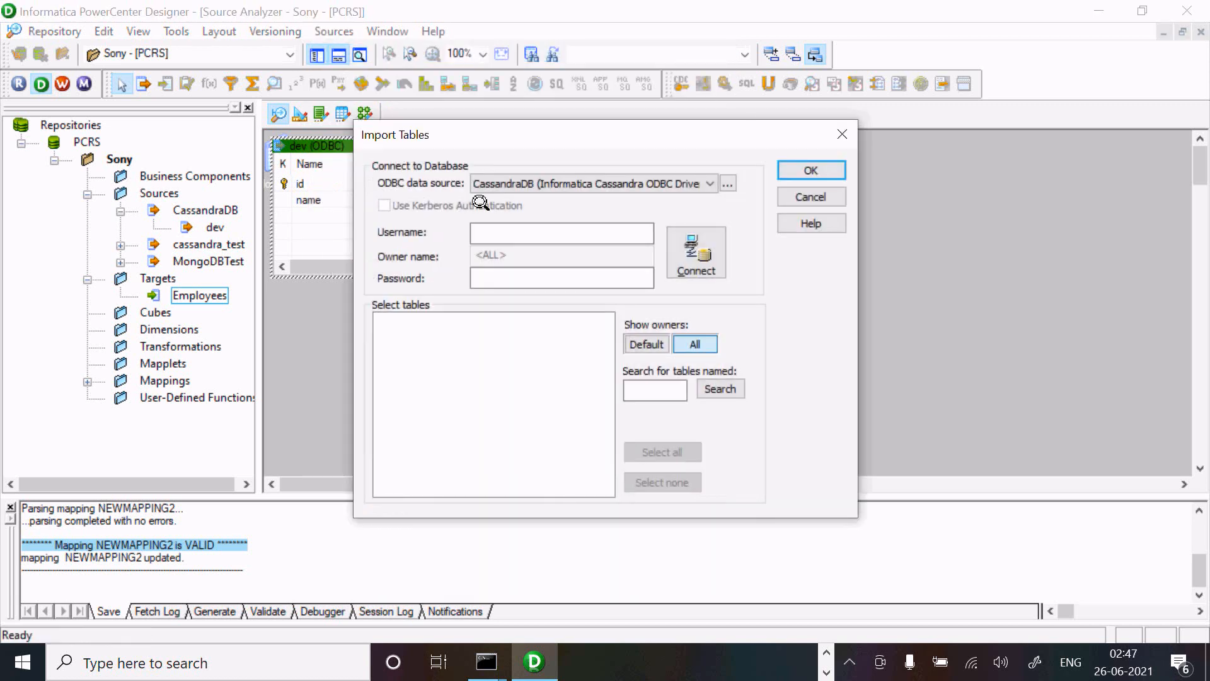
{"action": "left_click", "coordinate": [708, 182]}
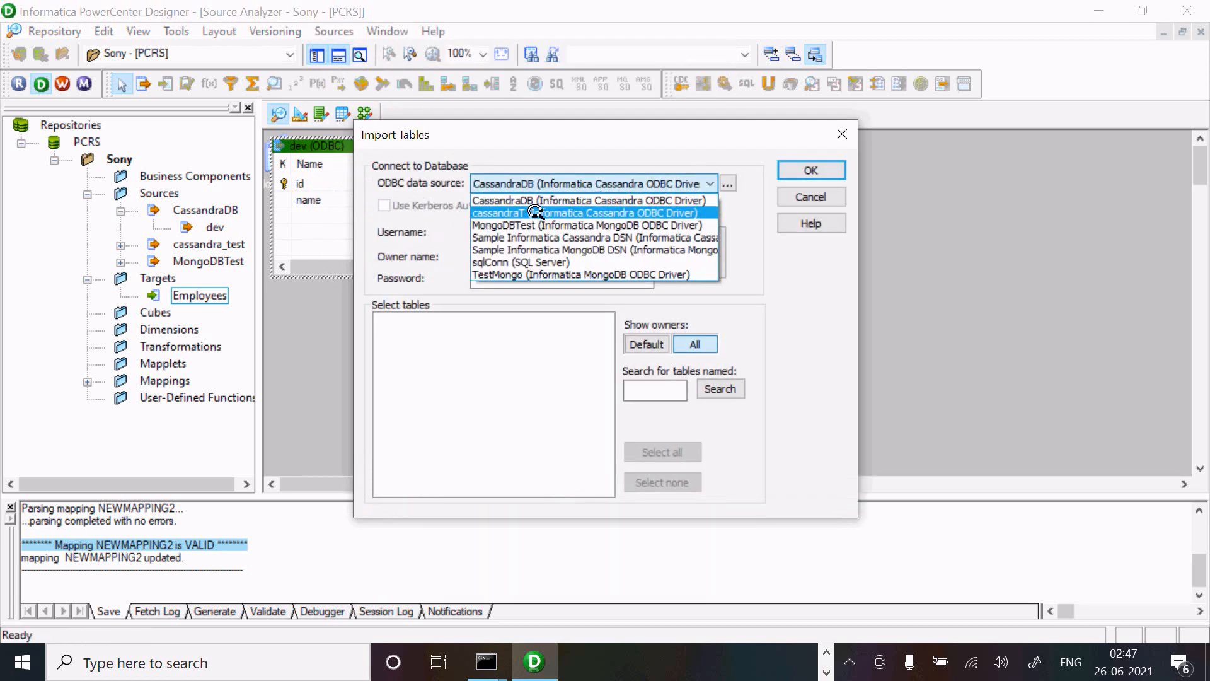
{"action": "left_click", "coordinate": [525, 213]}
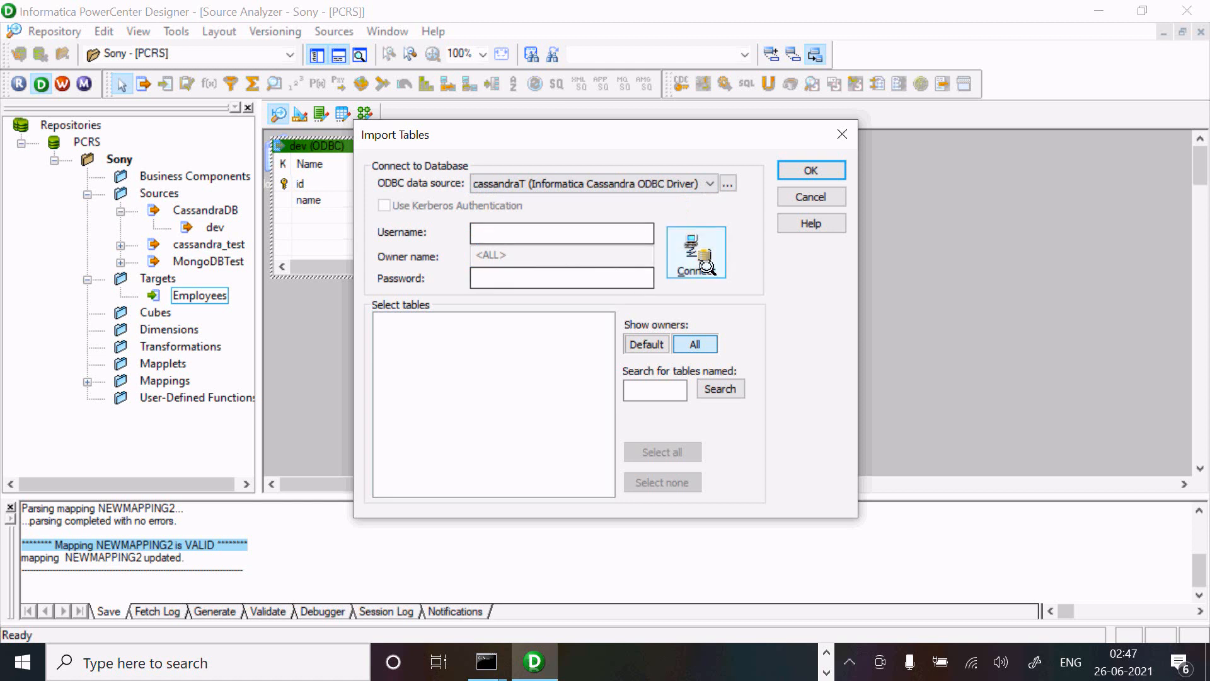
{"action": "left_click", "coordinate": [696, 251]}
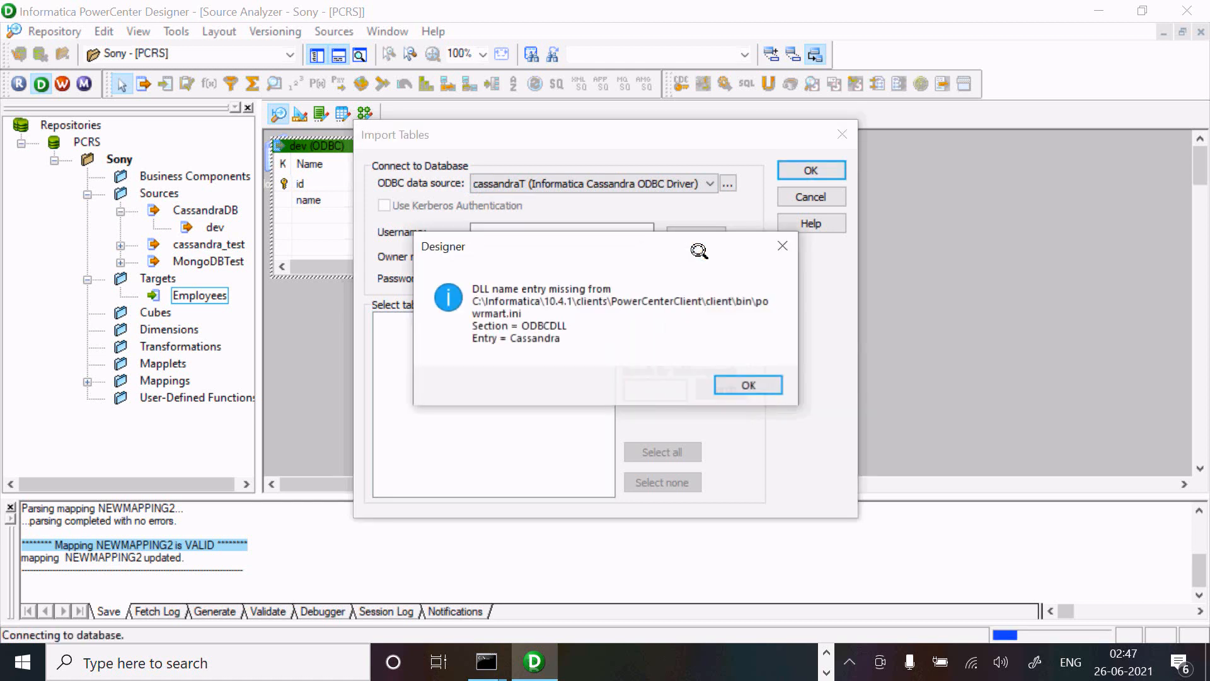
{"action": "left_click", "coordinate": [727, 389]}
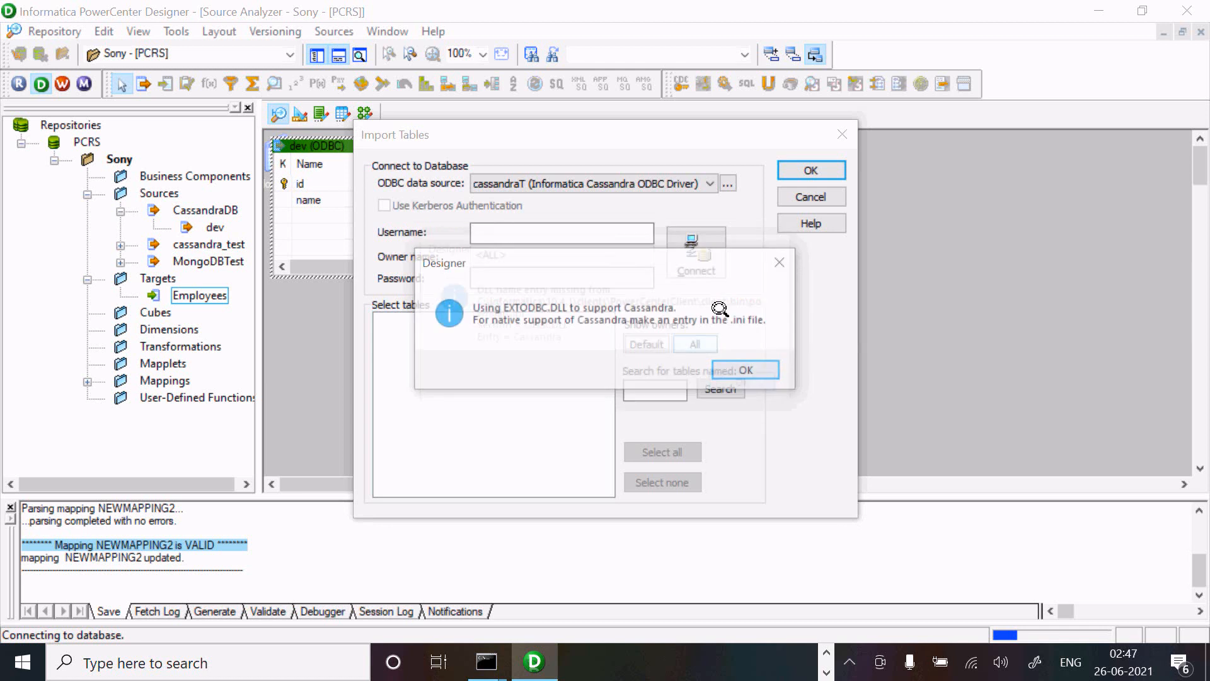
{"action": "left_click", "coordinate": [725, 371]}
Import the compaction_history table as a source definition and enlarge its box in the Source Analyzer to fit all columns.
{"action": "left_click", "coordinate": [382, 322]}
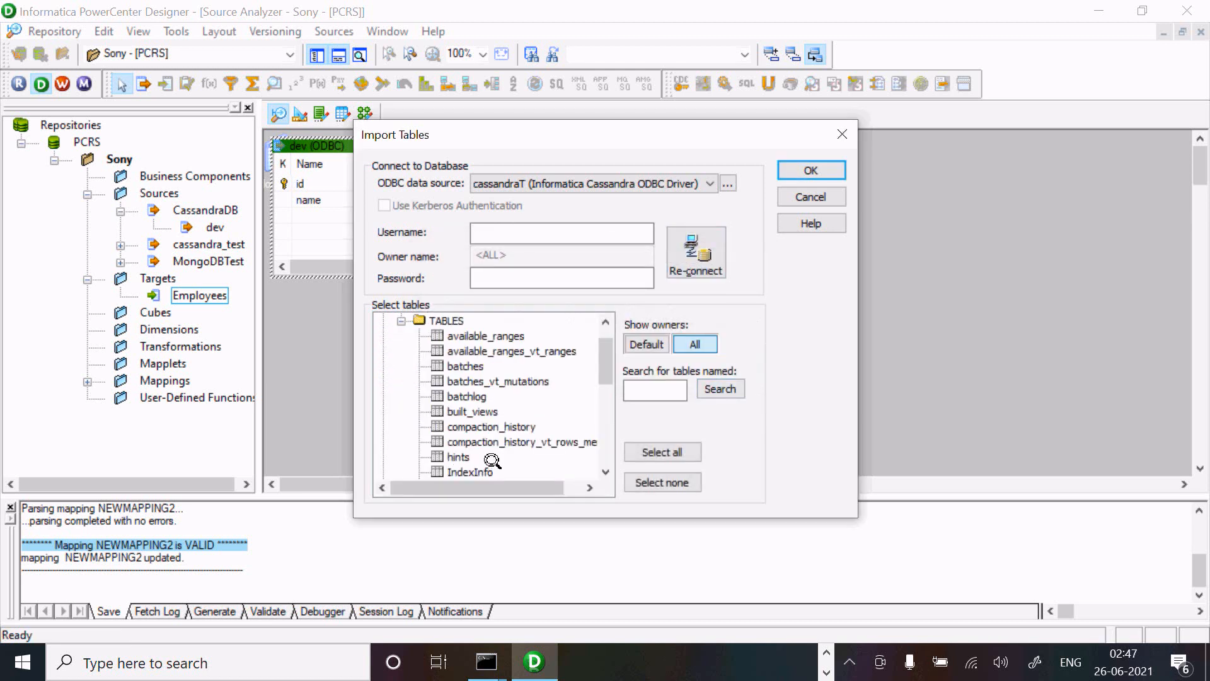
{"action": "left_click", "coordinate": [468, 424]}
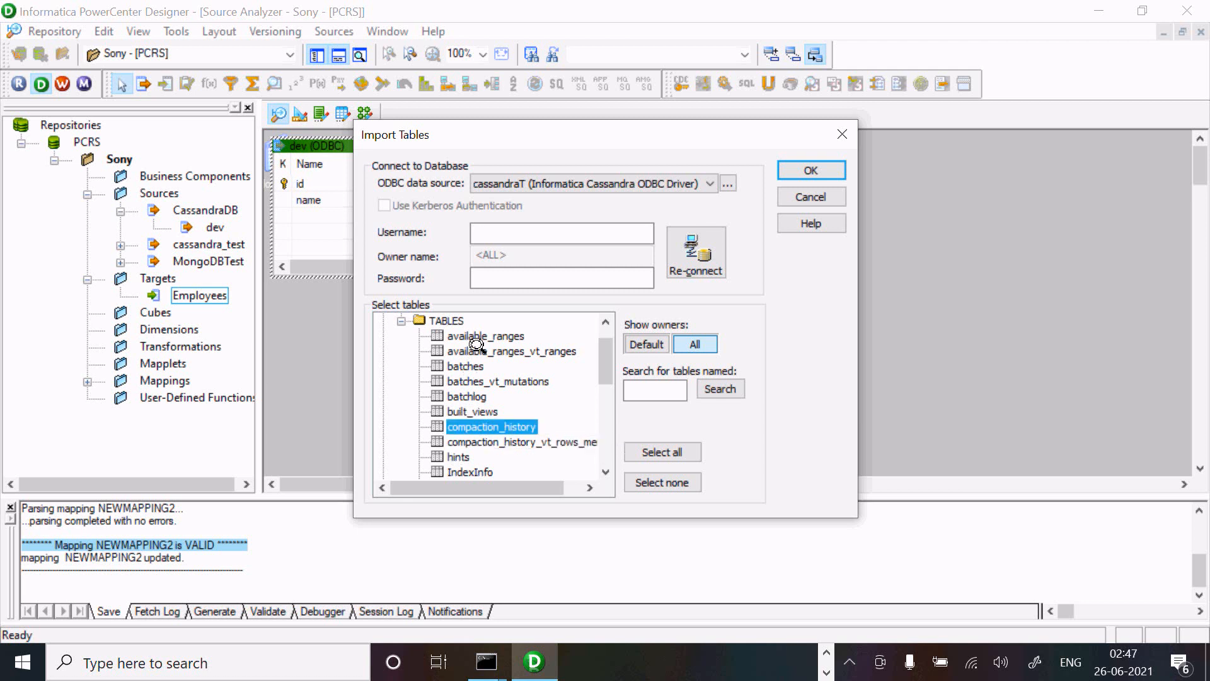
{"action": "left_click", "coordinate": [781, 166]}
{"action": "left_click_drag", "start_coordinate": [454, 271], "coordinate": [663, 304]}
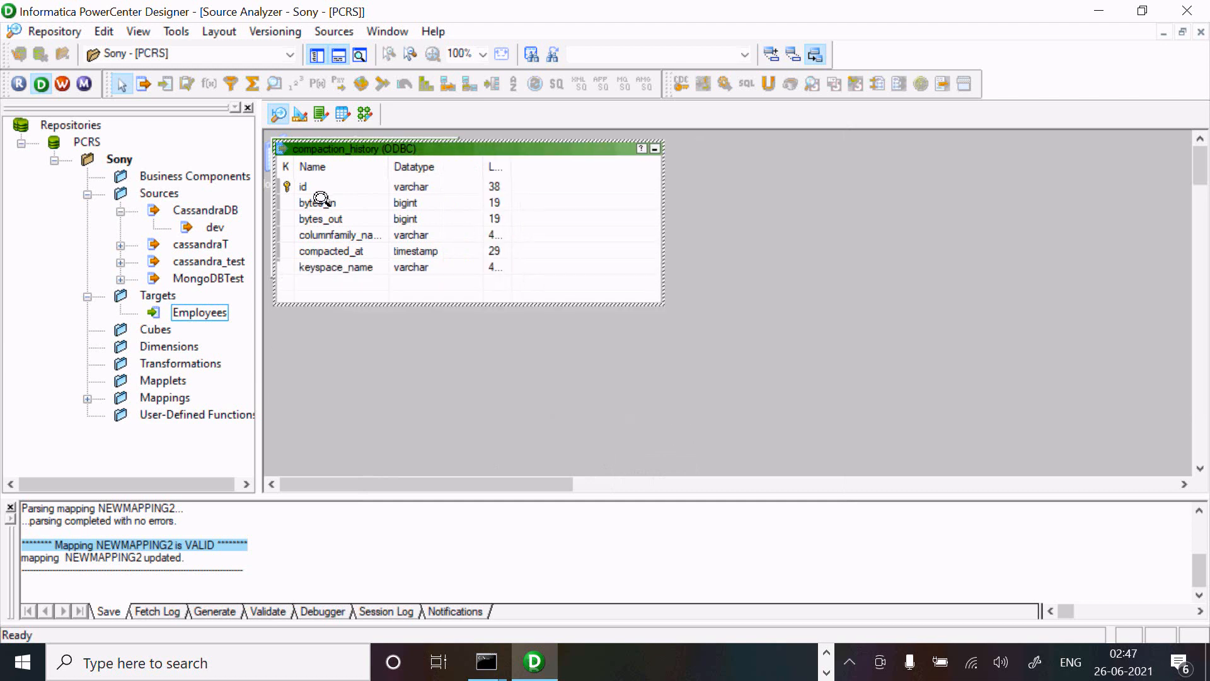